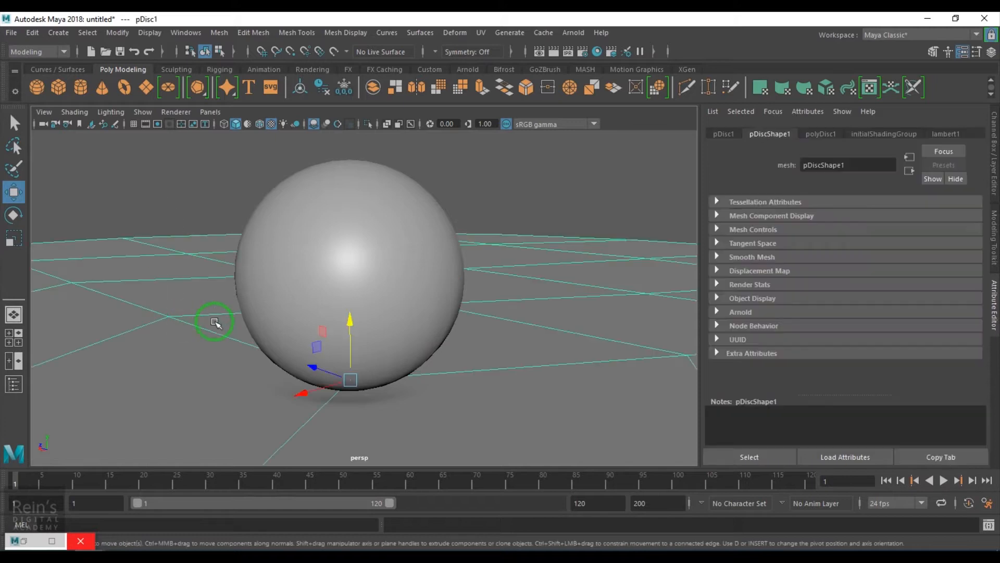
# Select the sphere and bring up the Hypershade with the blinn1 shading network beside it.
pyautogui.click(349, 239)
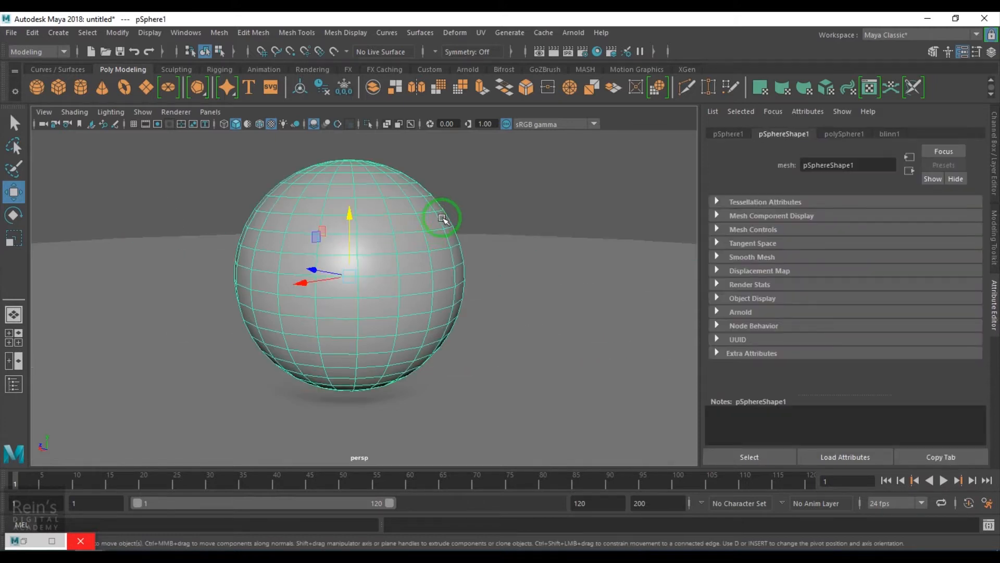
pyautogui.click(23, 542)
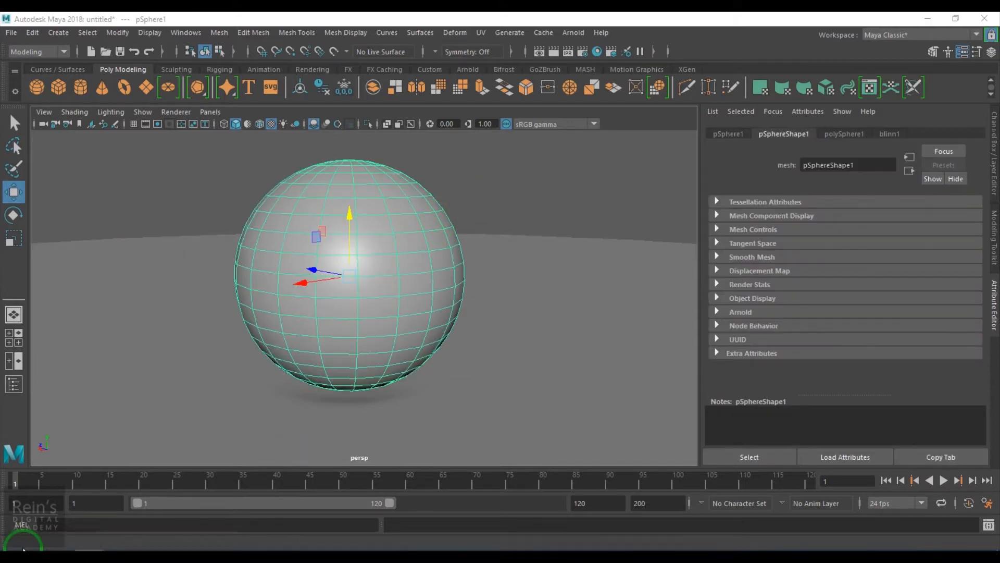
pyautogui.moveTo(543, 55); pyautogui.dragTo(639, 48)
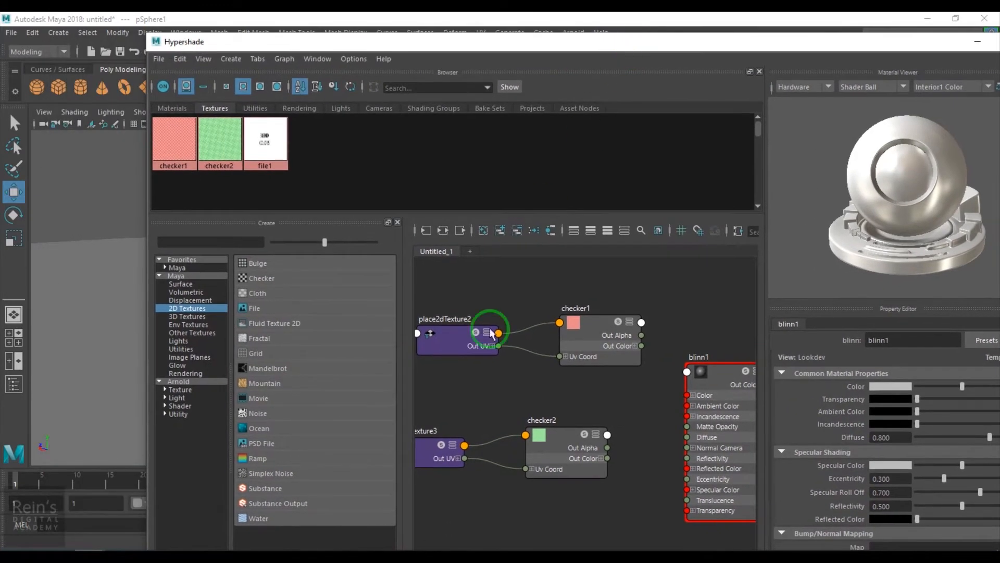
pyautogui.scroll(-5, 599, 462)
pyautogui.scroll(1, 556, 443)
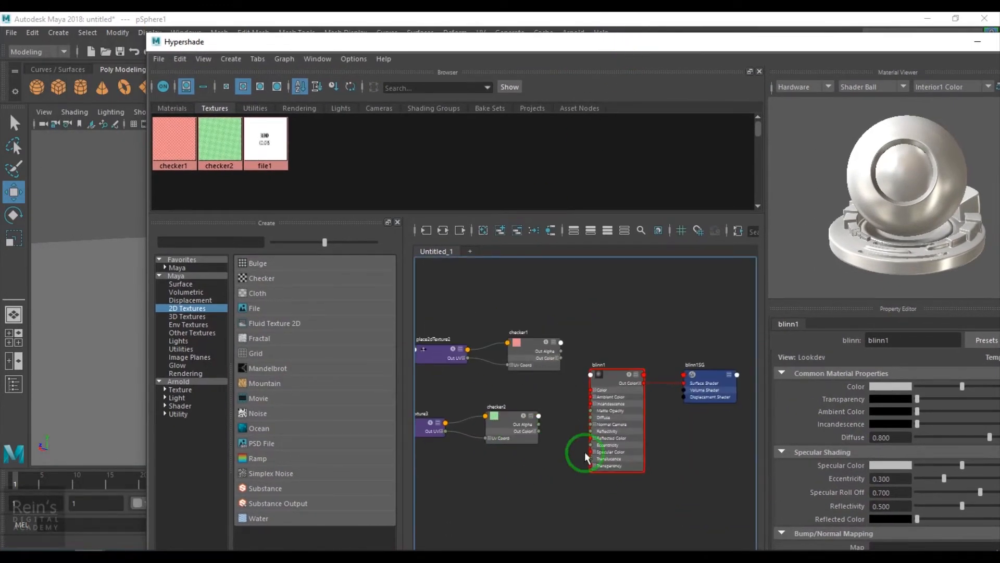
pyautogui.moveTo(592, 48); pyautogui.dragTo(855, 53)
pyautogui.scroll(3, 805, 382)
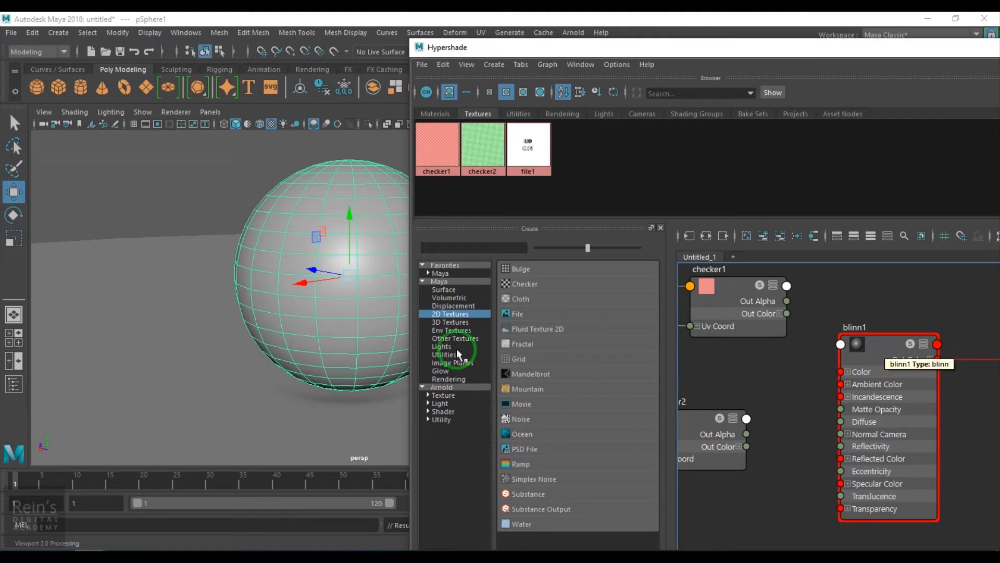
# Create a Blend Colors utility node and place it in the graph between the checker textures and blinn1.
pyautogui.click(444, 354)
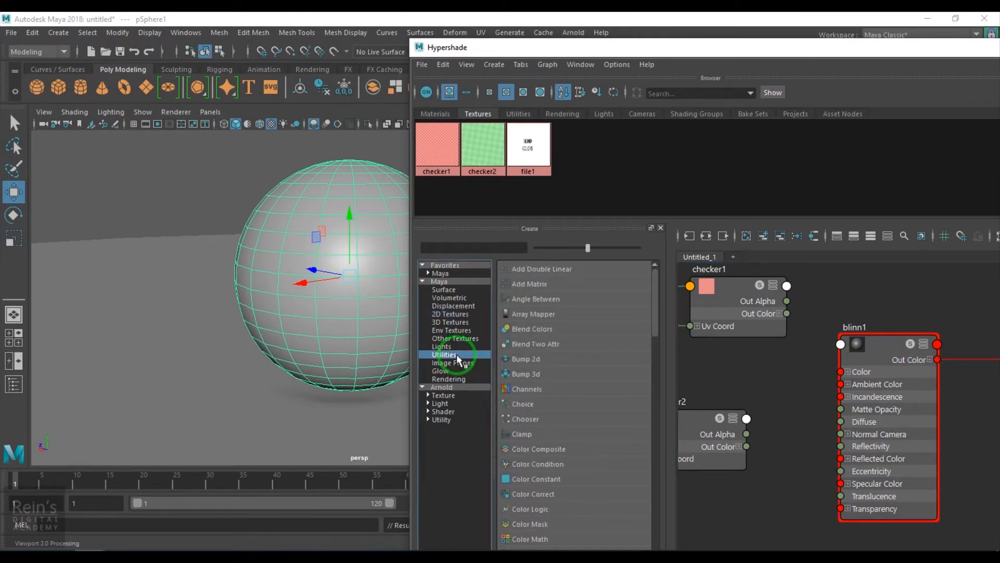
pyautogui.moveTo(579, 256); pyautogui.dragTo(639, 249)
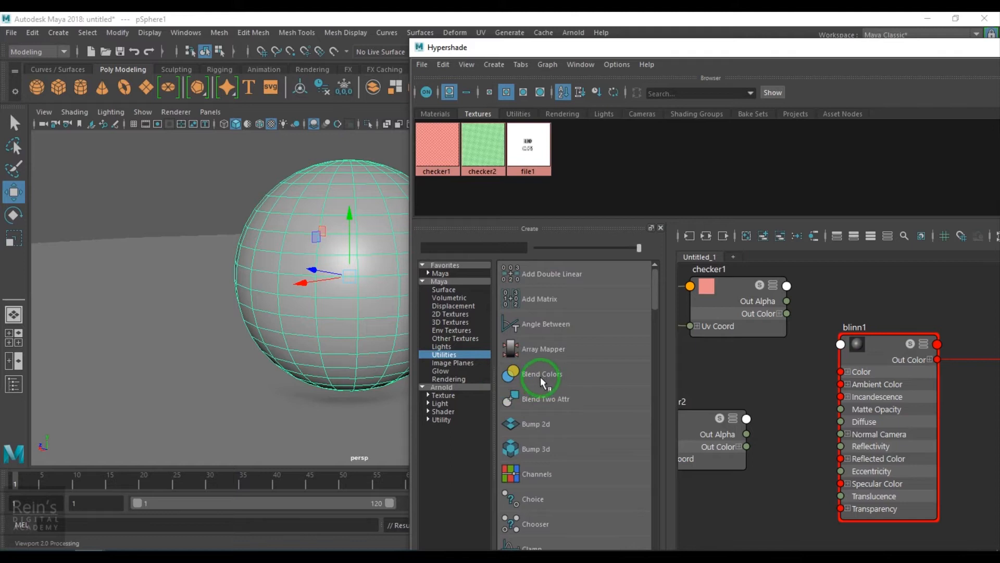
pyautogui.click(540, 377)
pyautogui.scroll(-3, 798, 469)
pyautogui.keyDown('alt'); pyautogui.moveTo(773, 497); pyautogui.dragTo(871, 446, button='middle'); pyautogui.keyUp('alt')
pyautogui.scroll(-3, 859, 446)
pyautogui.moveTo(728, 300); pyautogui.dragTo(868, 428)
pyautogui.moveTo(826, 413); pyautogui.dragTo(685, 352)
pyautogui.moveTo(844, 470); pyautogui.dragTo(834, 398)
# Connect the Output of blendColors1 to the Color input of the blinn1 material.
pyautogui.click(926, 67)
pyautogui.moveTo(924, 50); pyautogui.dragTo(334, 13)
pyautogui.moveTo(716, 23); pyautogui.dragTo(331, 77)
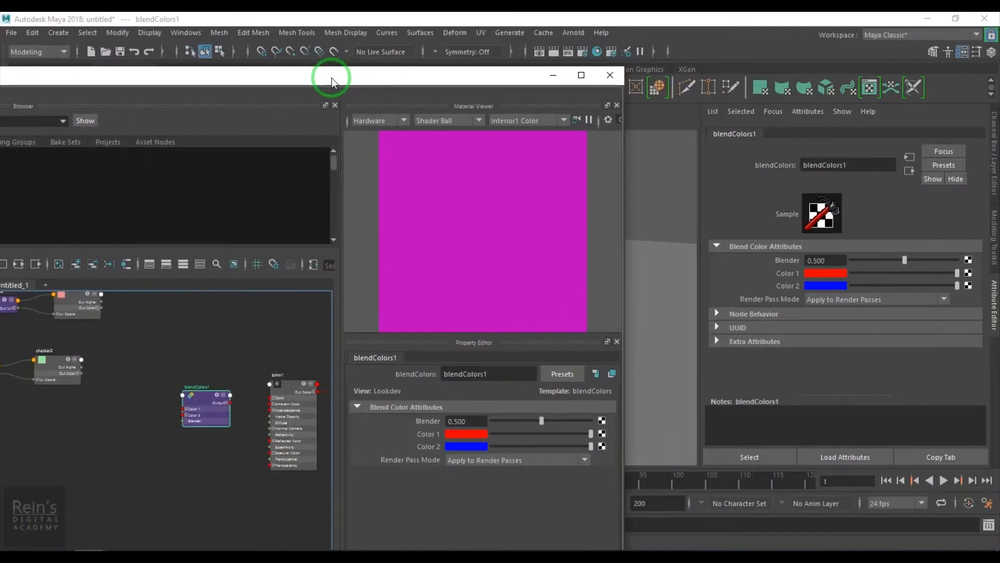
pyautogui.scroll(5, 223, 424)
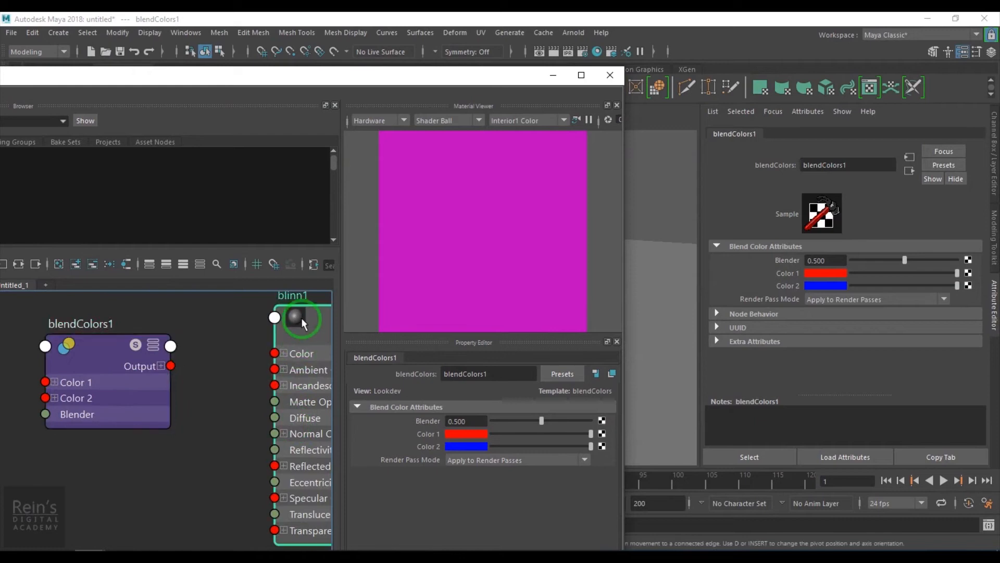
pyautogui.click(301, 317)
pyautogui.press('f')
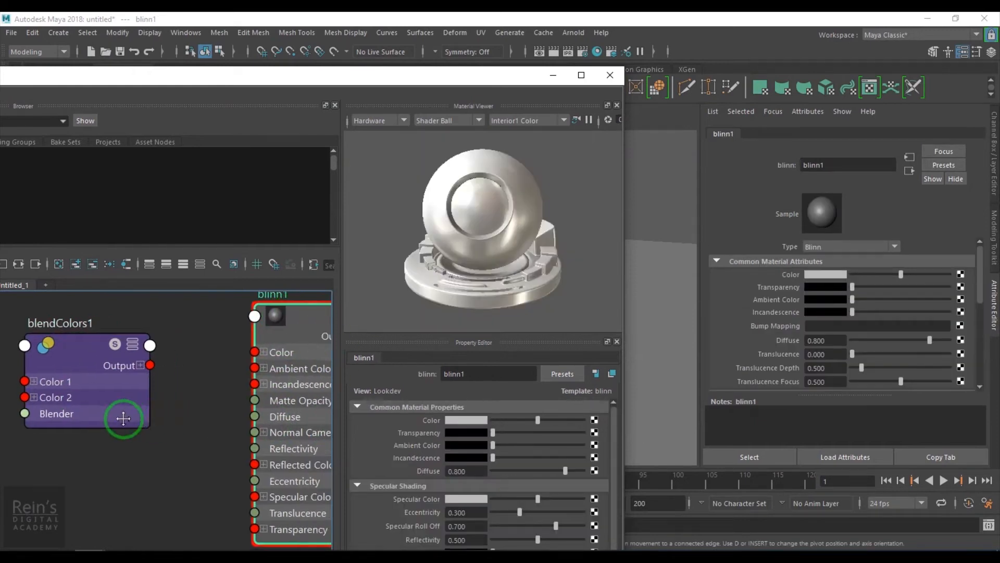
pyautogui.moveTo(80, 370); pyautogui.dragTo(189, 350)
# Test the Blender value of blendColors1 on the sphere at 0, 1 and 0.651.
pyautogui.click(24, 359)
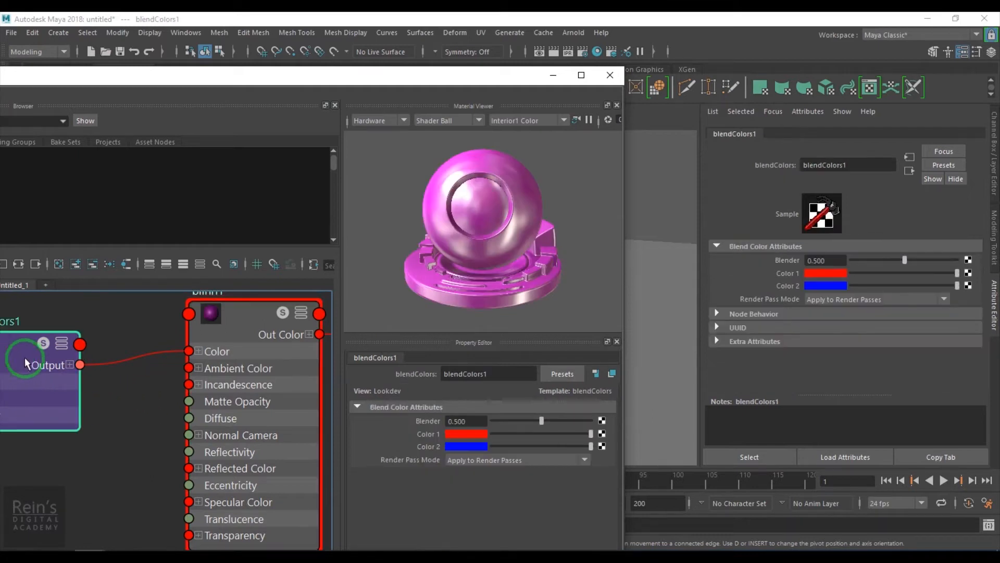
pyautogui.click(553, 78)
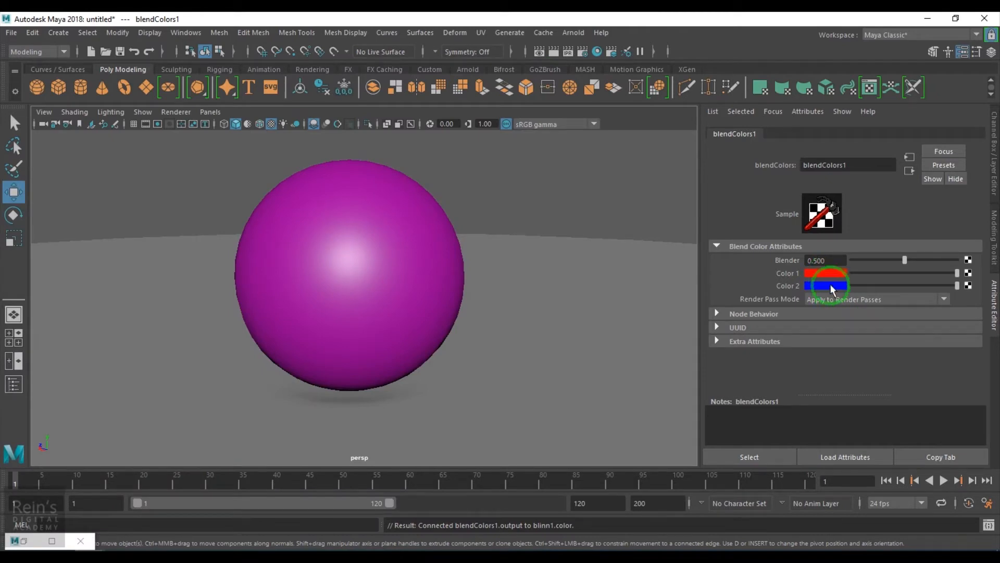
pyautogui.moveTo(906, 260); pyautogui.dragTo(852, 263)
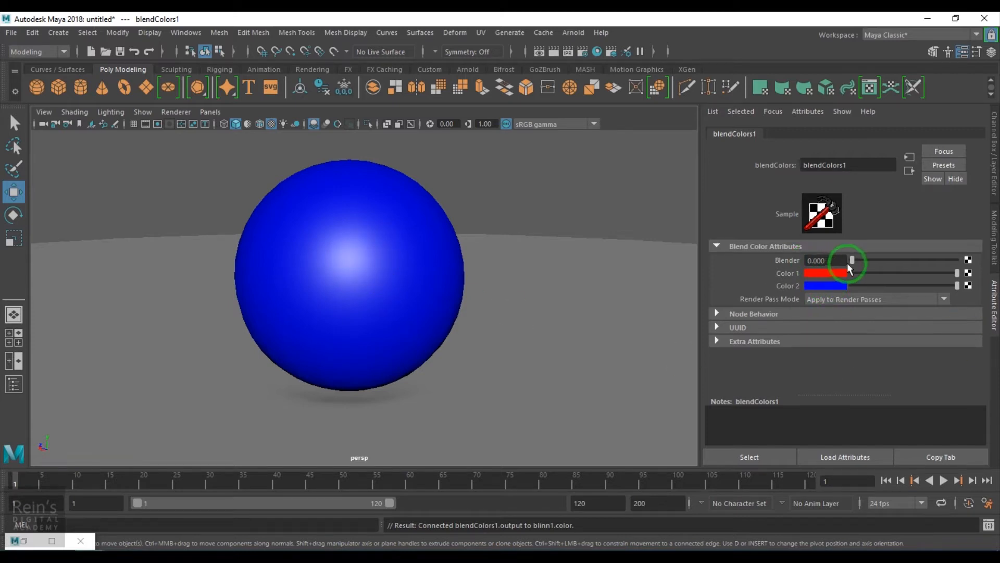
pyautogui.moveTo(851, 261); pyautogui.dragTo(958, 266)
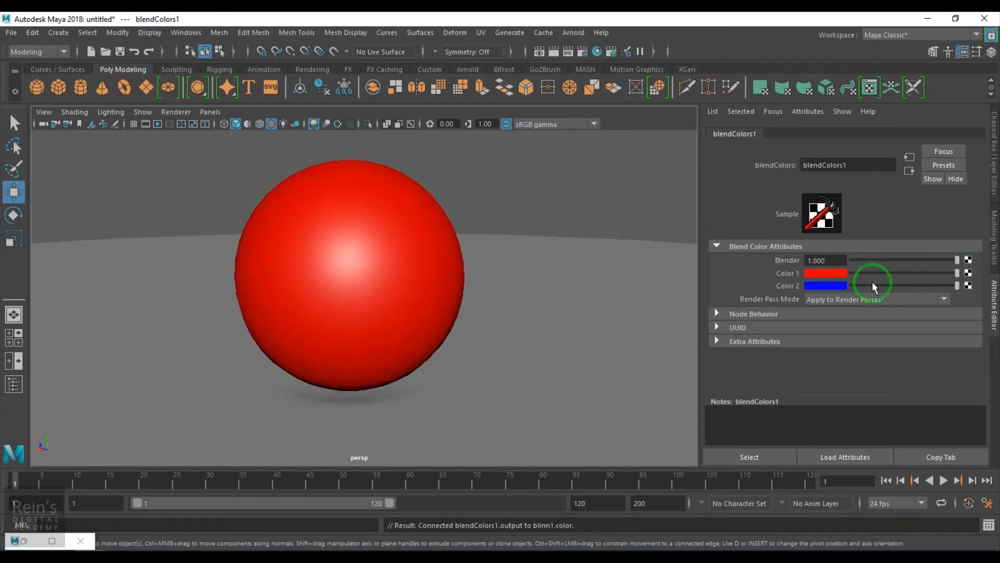
pyautogui.moveTo(951, 264); pyautogui.dragTo(920, 261)
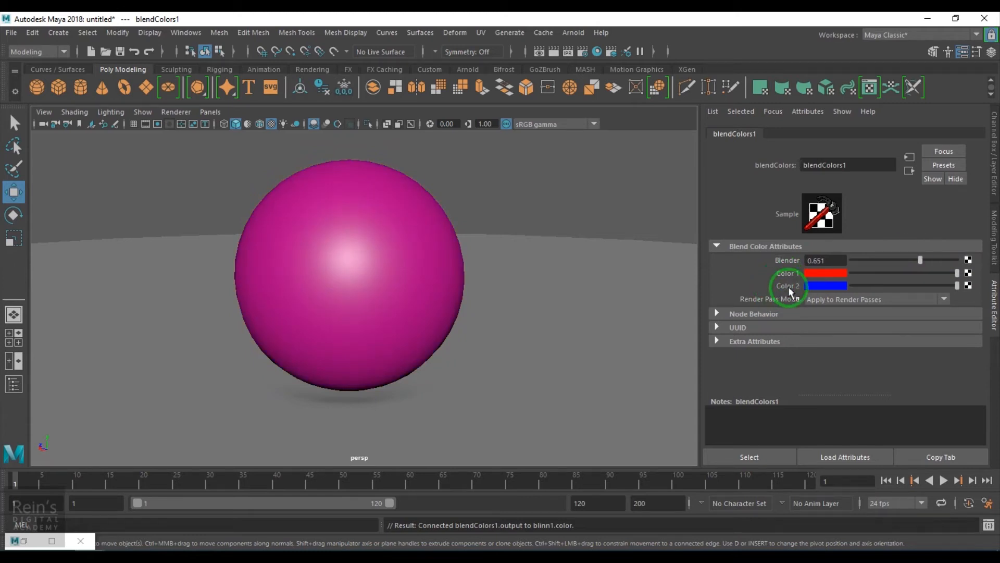
pyautogui.click(968, 273)
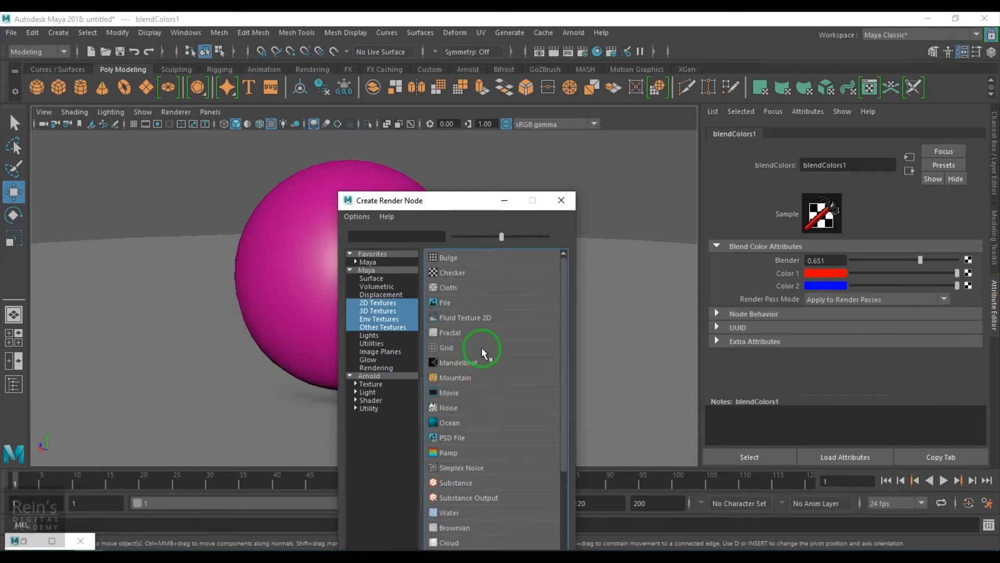
pyautogui.click(561, 200)
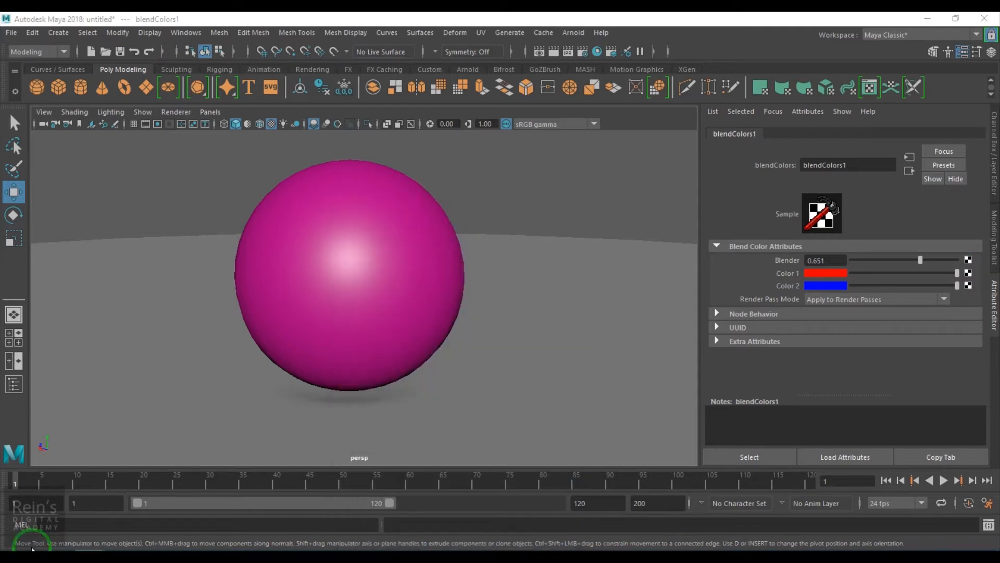
# Connect the Out Color of checker1 to the Color 1 input of blendColors1 in the Hypershade.
pyautogui.click(33, 539)
pyautogui.moveTo(349, 74); pyautogui.dragTo(510, 107)
pyautogui.keyDown('alt'); pyautogui.moveTo(359, 430); pyautogui.dragTo(219, 435, button='right'); pyautogui.keyUp('alt')
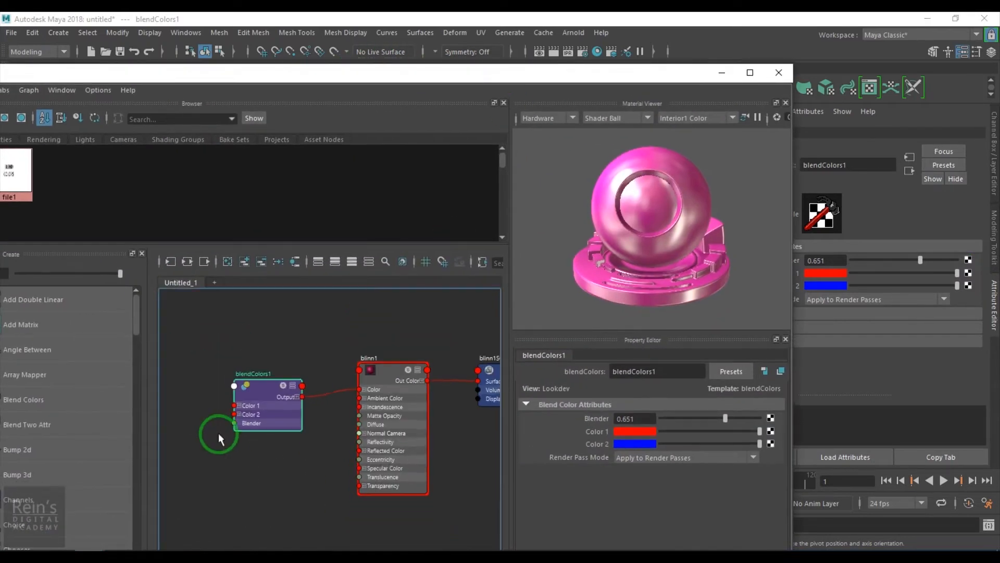
pyautogui.keyDown('alt'); pyautogui.moveTo(215, 436); pyautogui.dragTo(428, 446, button='middle'); pyautogui.keyUp('alt')
pyautogui.keyDown('alt'); pyautogui.moveTo(327, 446); pyautogui.dragTo(182, 443, button='right'); pyautogui.keyUp('alt')
pyautogui.keyDown('alt'); pyautogui.moveTo(311, 404); pyautogui.dragTo(262, 426, button='middle'); pyautogui.keyUp('alt')
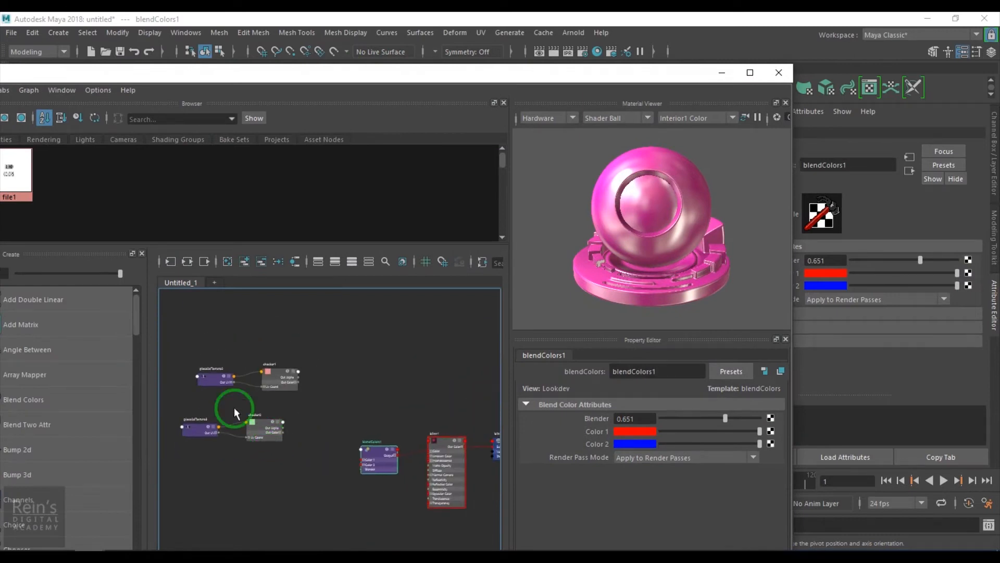
pyautogui.moveTo(285, 458); pyautogui.dragTo(284, 459)
pyautogui.moveTo(266, 386); pyautogui.dragTo(296, 458)
pyautogui.keyDown('alt'); pyautogui.moveTo(297, 459); pyautogui.dragTo(448, 546, button='right'); pyautogui.keyUp('alt')
pyautogui.keyDown('alt'); pyautogui.moveTo(451, 547); pyautogui.dragTo(383, 468, button='middle'); pyautogui.keyUp('alt')
pyautogui.click(400, 351)
pyautogui.keyDown('alt'); pyautogui.moveTo(301, 414); pyautogui.dragTo(402, 361, button='right'); pyautogui.keyUp('alt')
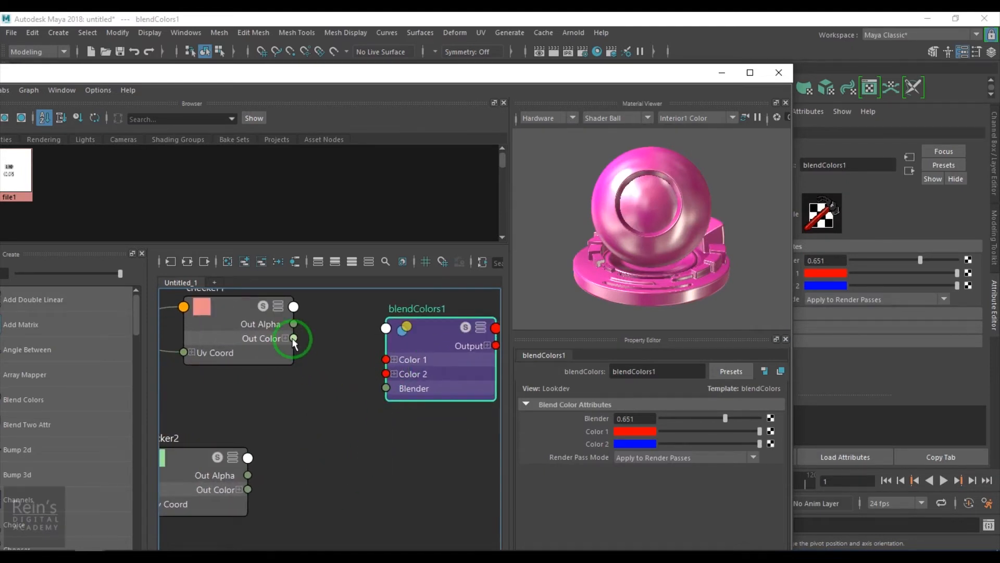
pyautogui.moveTo(319, 350); pyautogui.dragTo(384, 358)
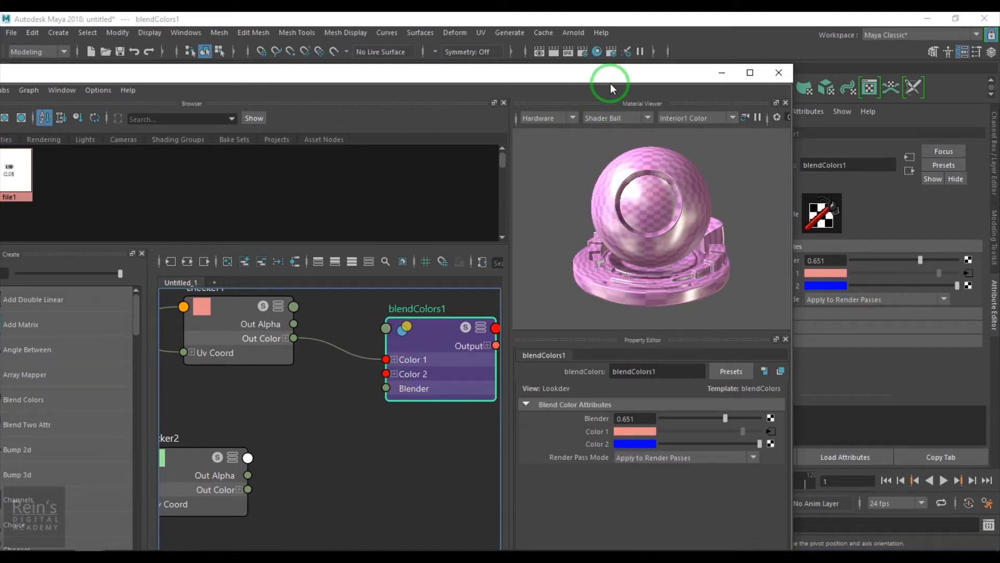
# Connect the checker2 texture to the Color 2 attribute of blendColors1.
pyautogui.moveTo(611, 83); pyautogui.dragTo(512, 96)
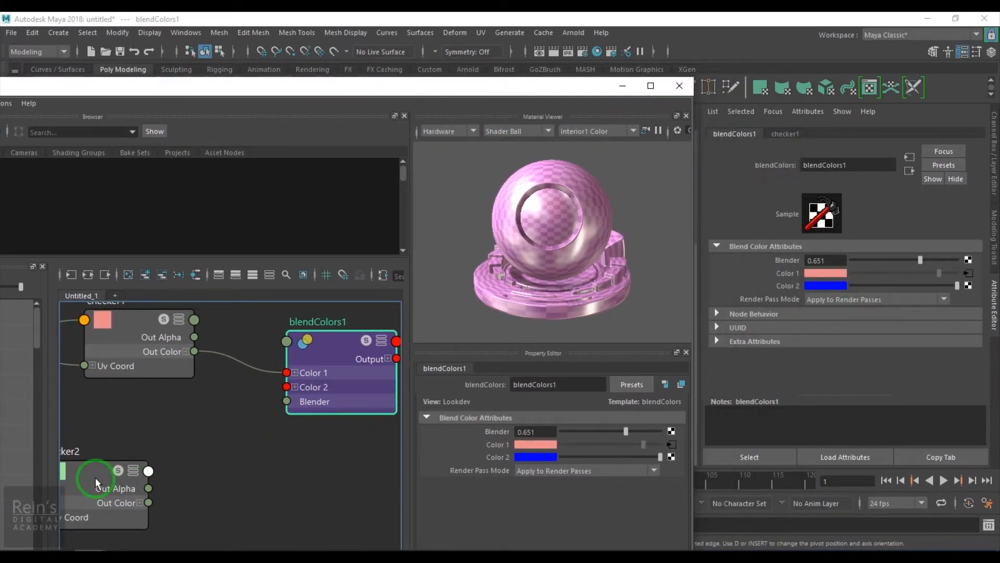
pyautogui.moveTo(766, 295); pyautogui.dragTo(777, 286, button='middle')
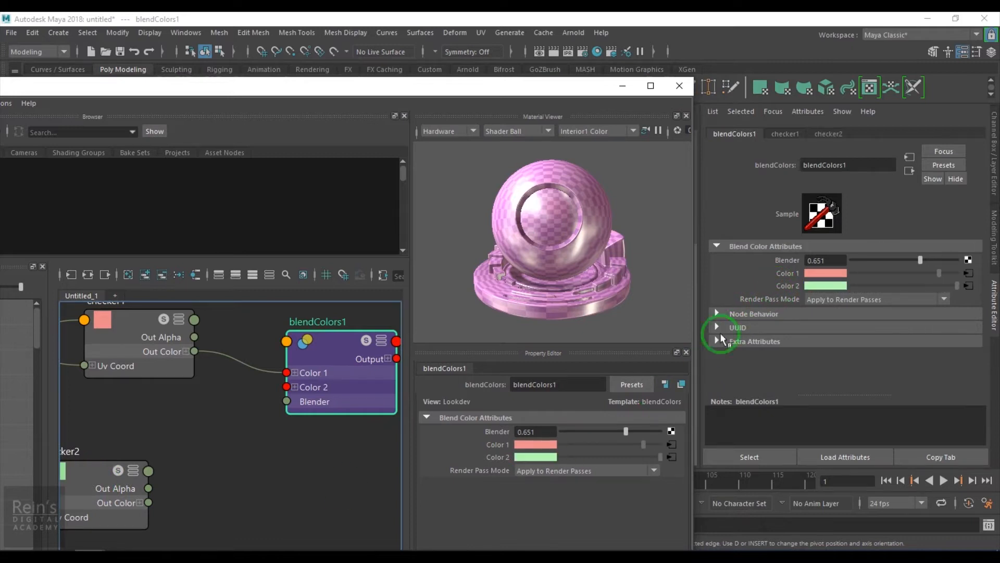
pyautogui.keyDown('alt'); pyautogui.moveTo(217, 505); pyautogui.dragTo(243, 502, button='middle'); pyautogui.keyUp('alt')
pyautogui.scroll(-2, 276, 500)
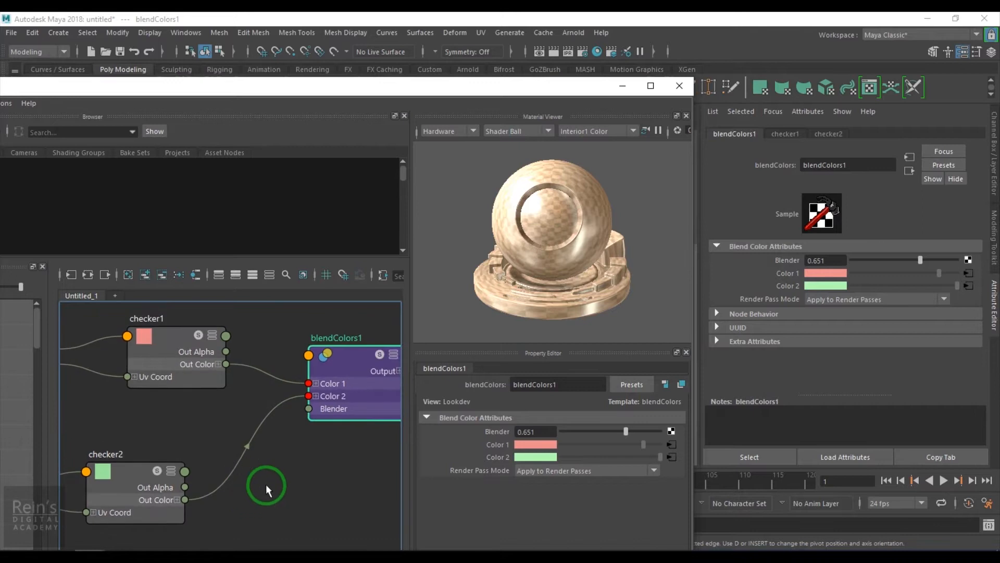
# Compare the two checker textures on the sphere with Blender at 0, and set Blender to 1.
pyautogui.click(623, 87)
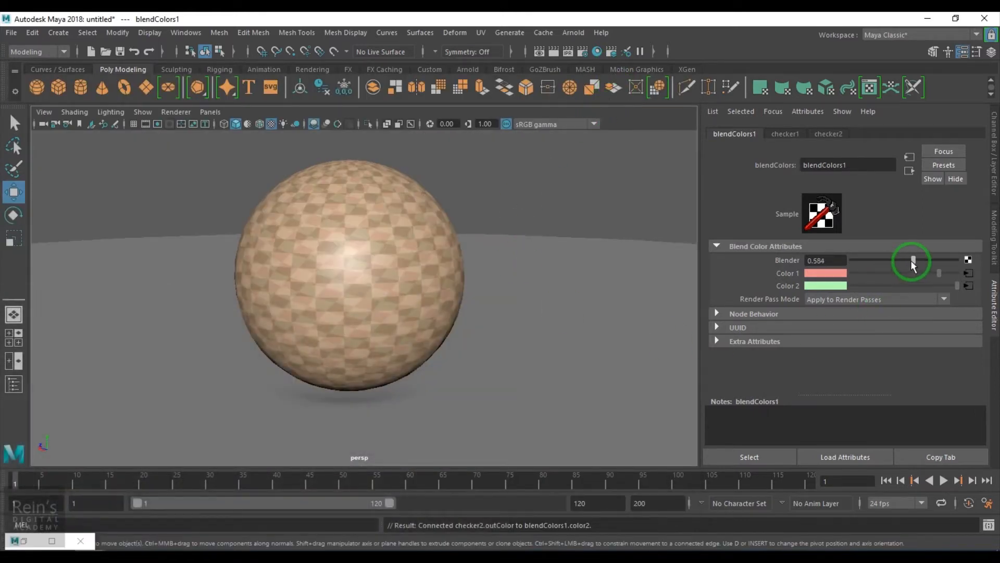
pyautogui.moveTo(918, 260); pyautogui.dragTo(858, 261)
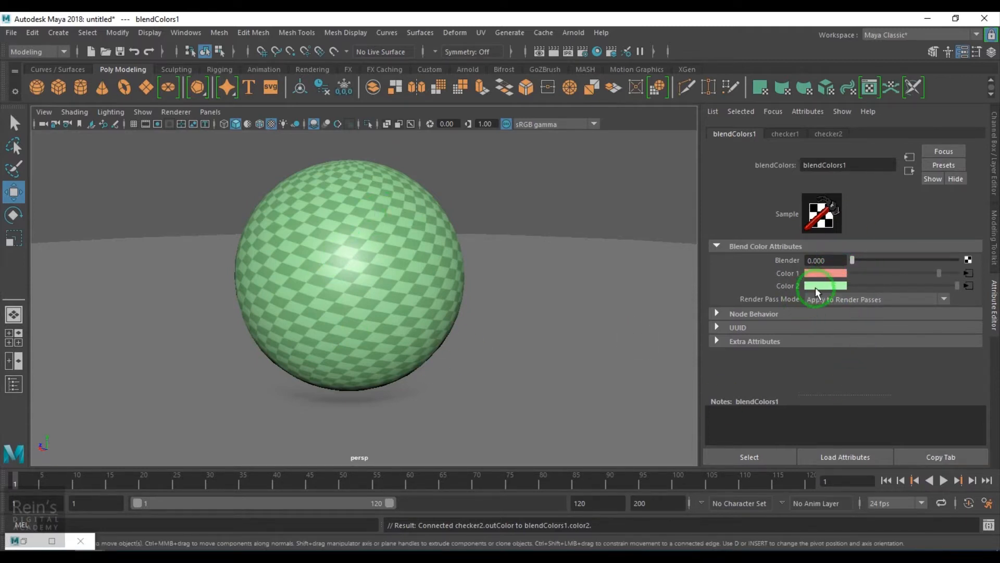
pyautogui.moveTo(854, 260); pyautogui.dragTo(994, 264)
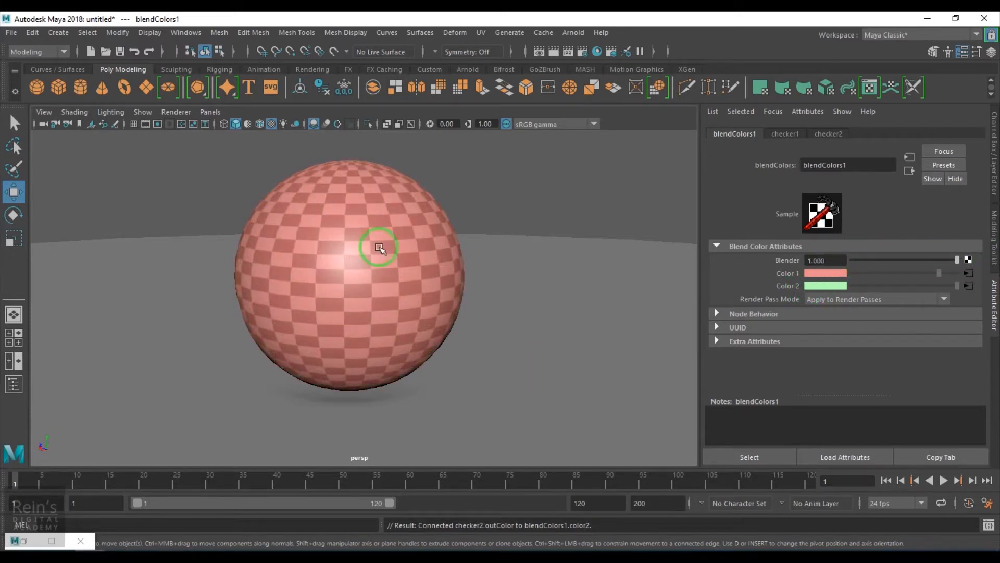
pyautogui.moveTo(956, 261); pyautogui.dragTo(982, 273)
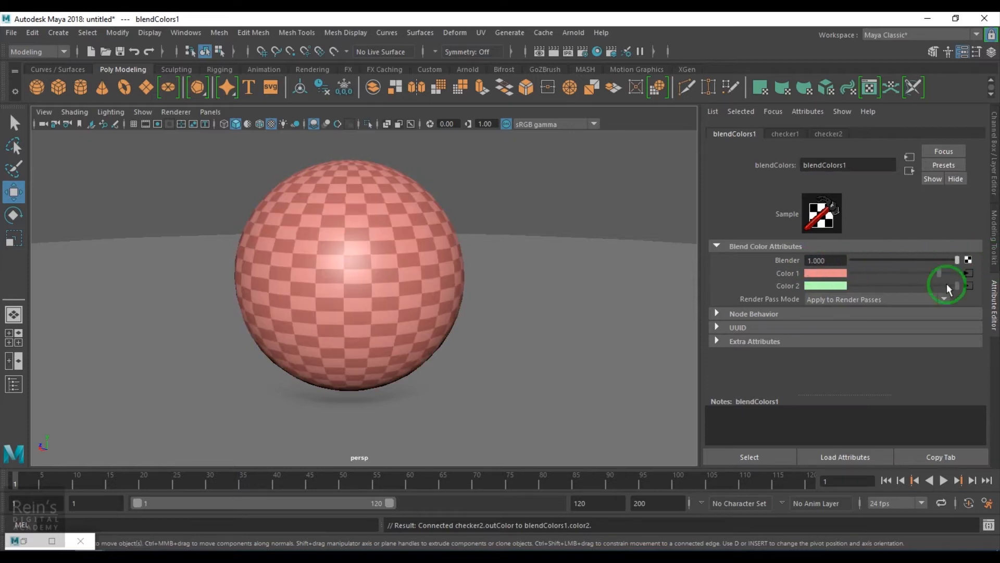
# Add the file1 texture (Blend colors.jpg) to the Hypershade graph below blendColors1.
pyautogui.click(51, 540)
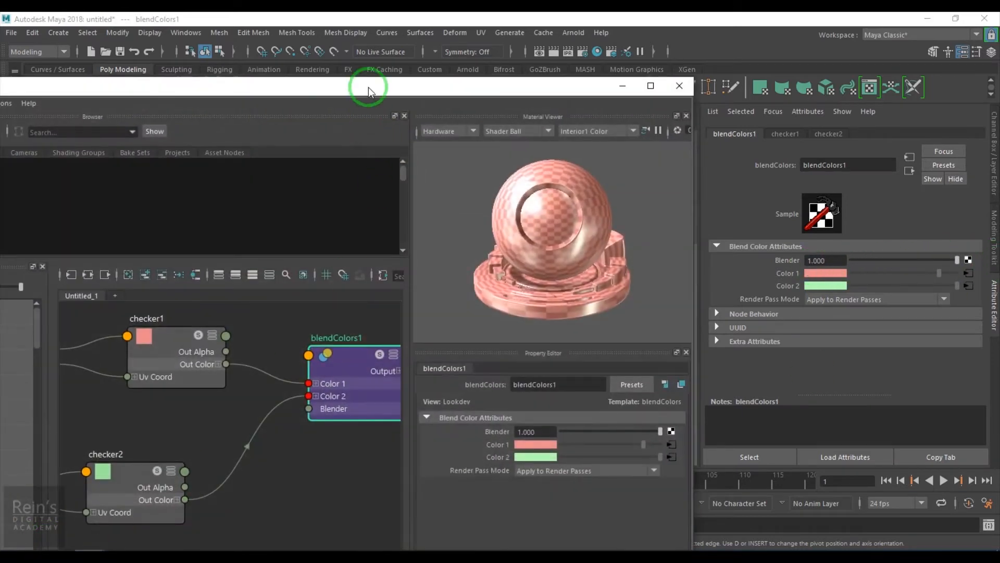
pyautogui.moveTo(369, 91); pyautogui.dragTo(543, 58)
pyautogui.press('a')
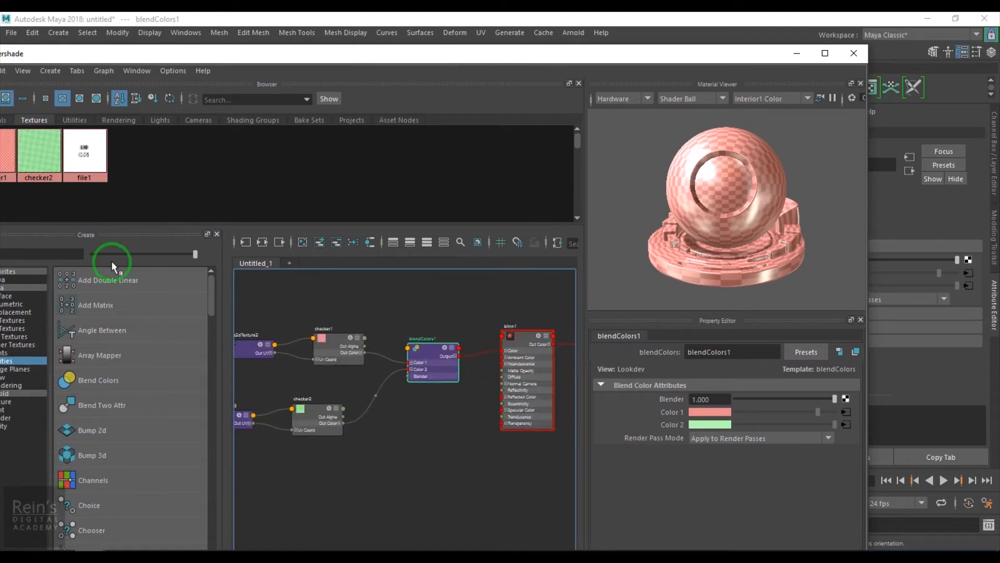
pyautogui.moveTo(325, 405); pyautogui.dragTo(371, 472, button='middle')
pyautogui.scroll(2, 440, 493)
pyautogui.scroll(2, 420, 442)
# Connect the Blend colors.jpg texture to the Color of blinn1 and check the lettering on the sphere.
pyautogui.click(499, 286)
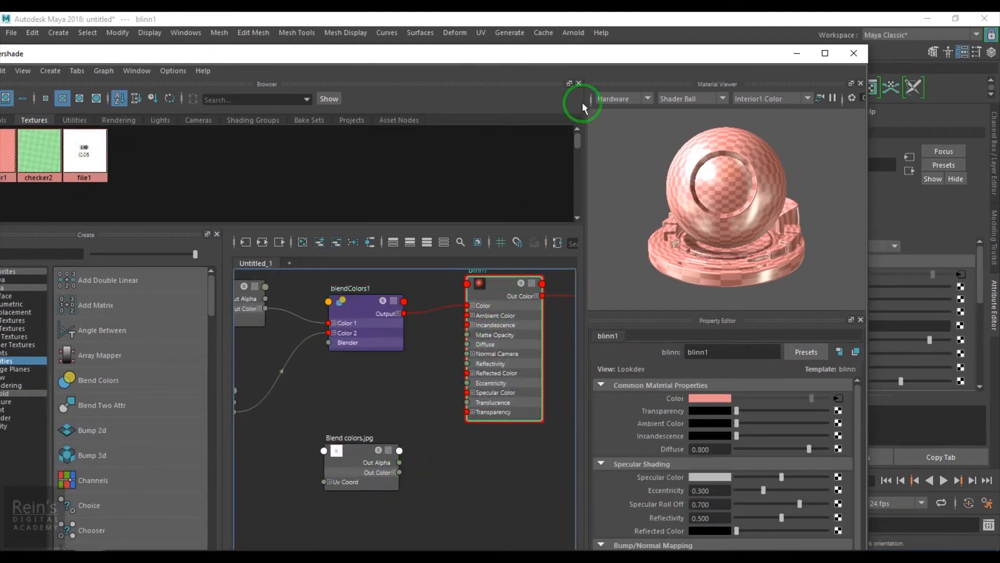
pyautogui.moveTo(599, 52); pyautogui.dragTo(405, 50)
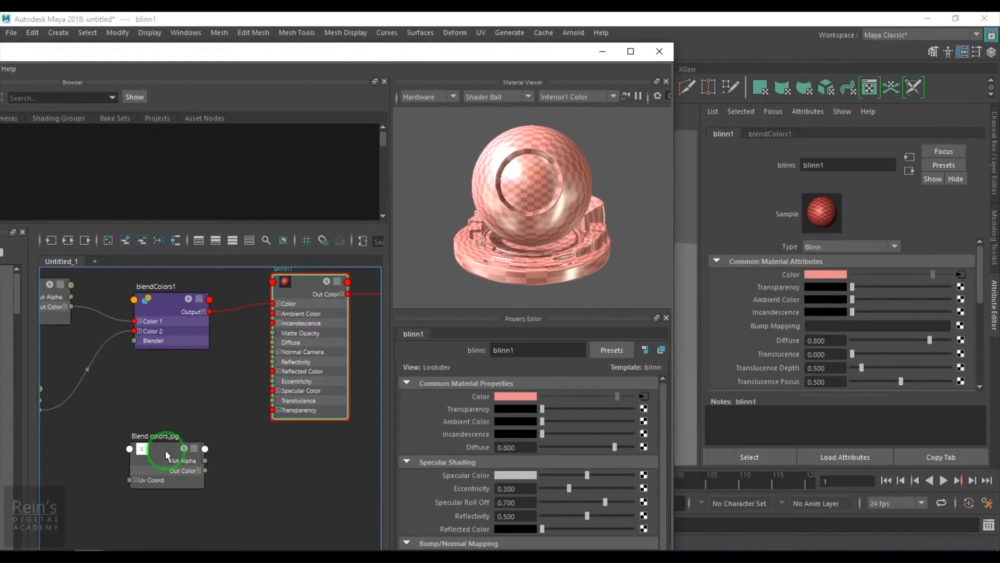
pyautogui.moveTo(771, 277); pyautogui.dragTo(770, 277, button='middle')
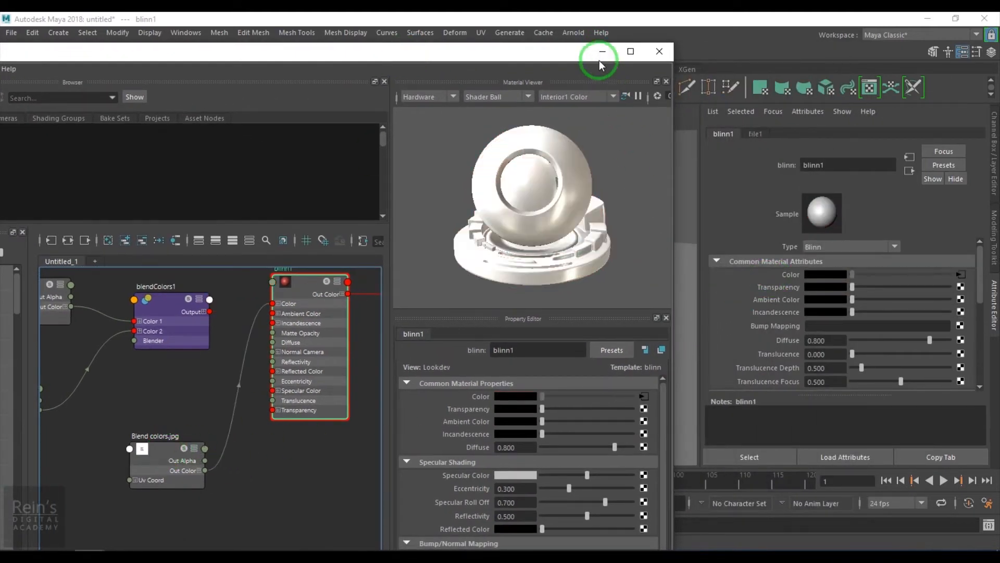
pyautogui.click(602, 51)
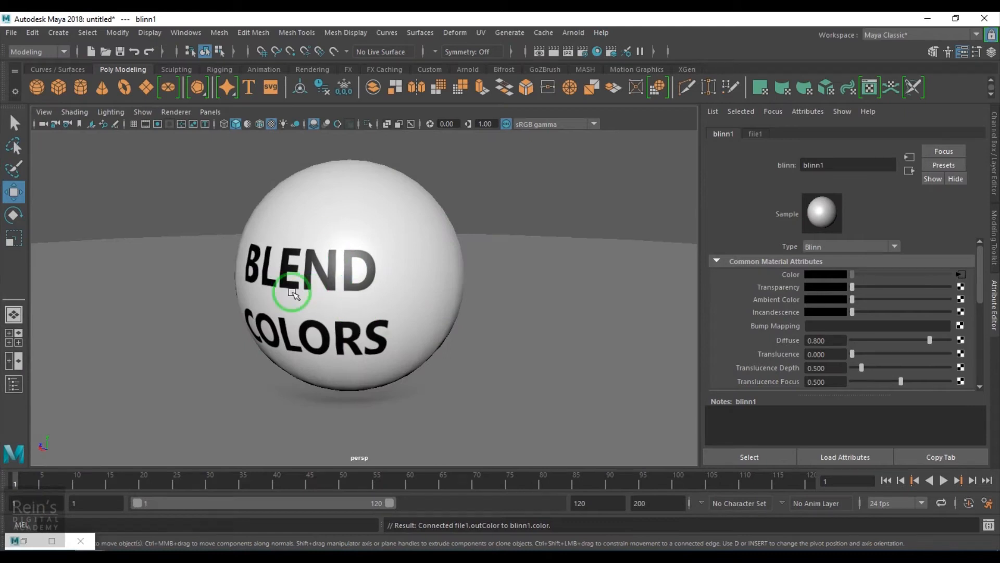
pyautogui.keyDown('alt'); pyautogui.moveTo(335, 331); pyautogui.dragTo(386, 356); pyautogui.keyUp('alt')
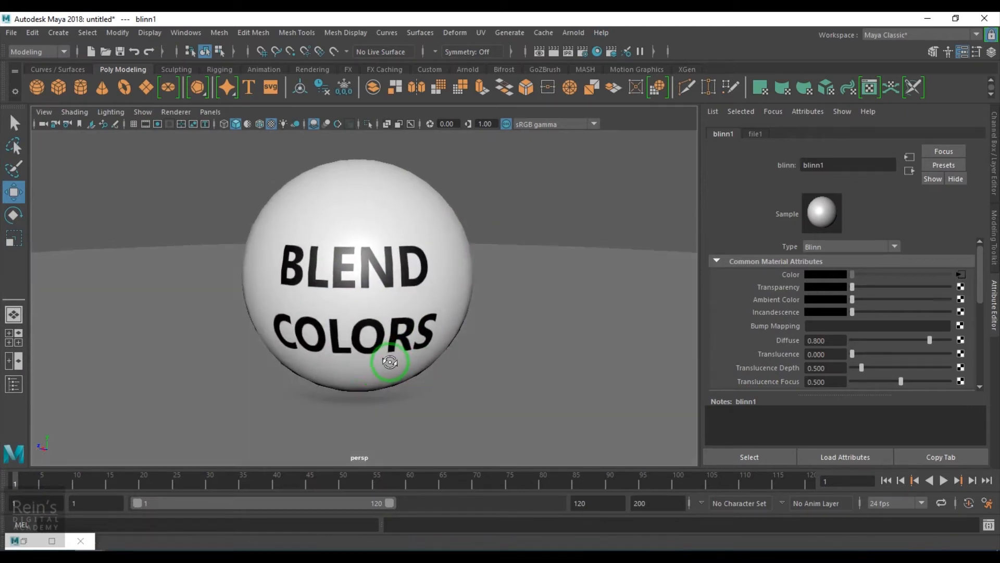
# Connect the Output of blendColors1 to the Color of blinn1, replacing the Blend colors.jpg texture connection.
pyautogui.click(30, 543)
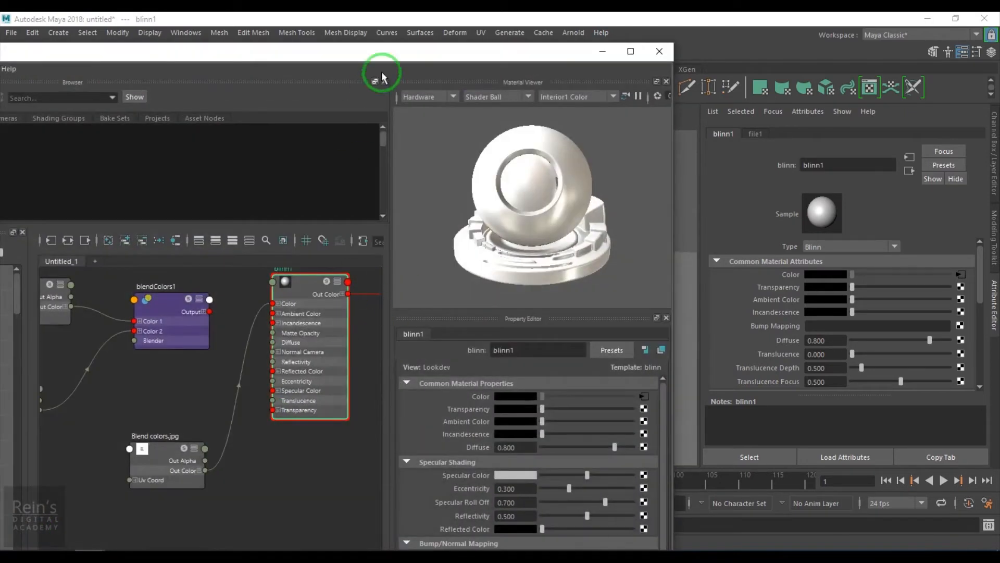
pyautogui.moveTo(404, 53); pyautogui.dragTo(559, 36)
pyautogui.scroll(3, 410, 270)
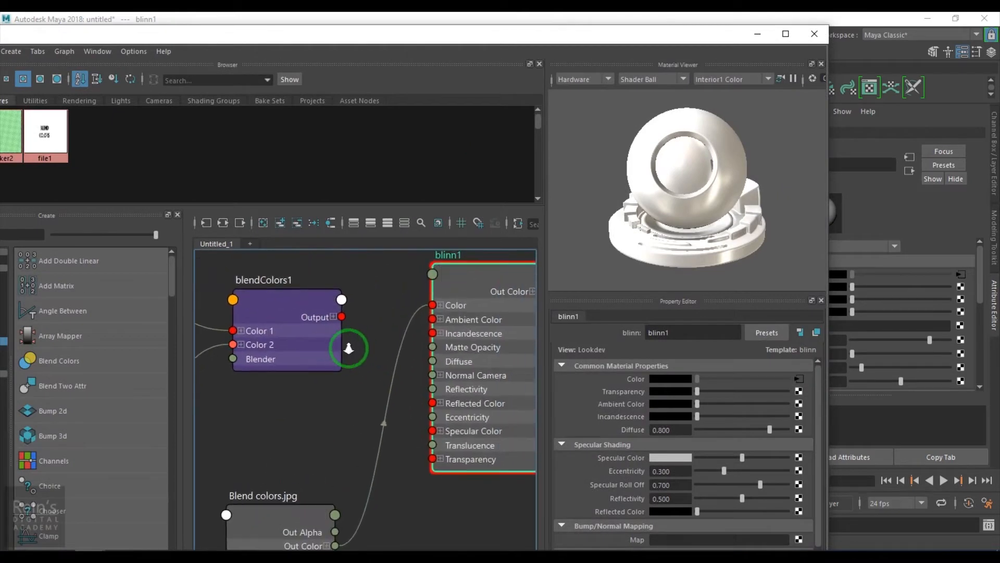
pyautogui.moveTo(341, 314); pyautogui.dragTo(441, 302)
pyautogui.scroll(-3, 363, 391)
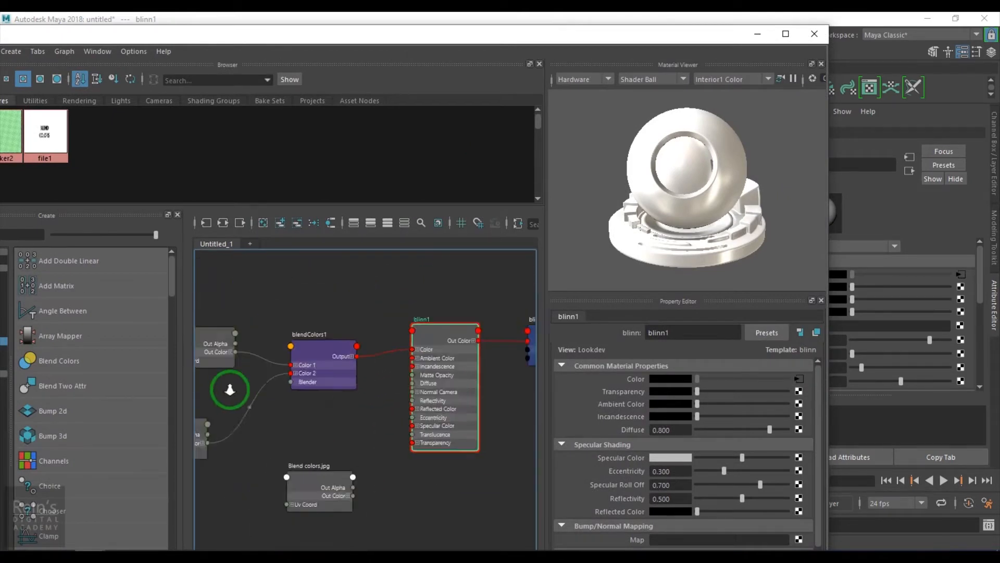
pyautogui.keyDown('alt'); pyautogui.moveTo(230, 389); pyautogui.dragTo(335, 390, button='middle'); pyautogui.keyUp('alt')
# Connect the Blend colors.jpg texture to the Blender attribute of blendColors1 and check the masked checkers on the sphere.
pyautogui.click(399, 349)
pyautogui.moveTo(583, 34); pyautogui.dragTo(416, 26)
pyautogui.click(873, 283)
pyautogui.click(815, 260)
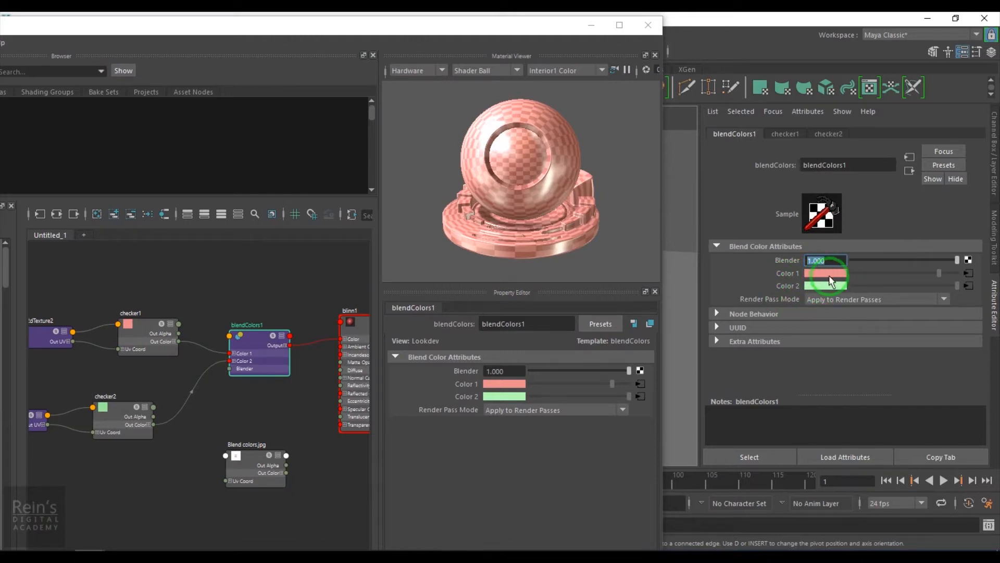
pyautogui.keyDown('alt'); pyautogui.moveTo(222, 409); pyautogui.dragTo(250, 398, button='middle'); pyautogui.keyUp('alt')
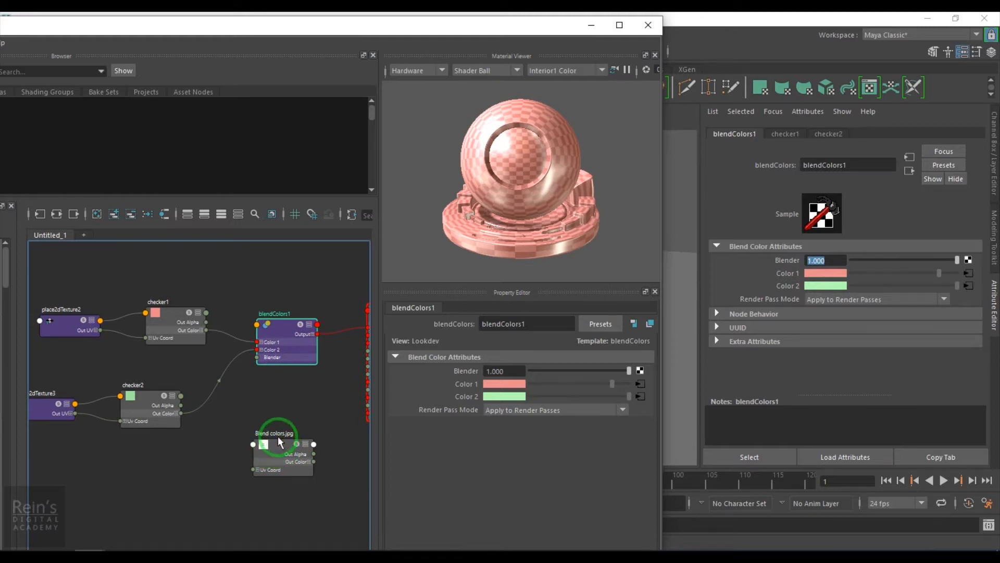
pyautogui.moveTo(302, 460); pyautogui.dragTo(771, 262, button='middle')
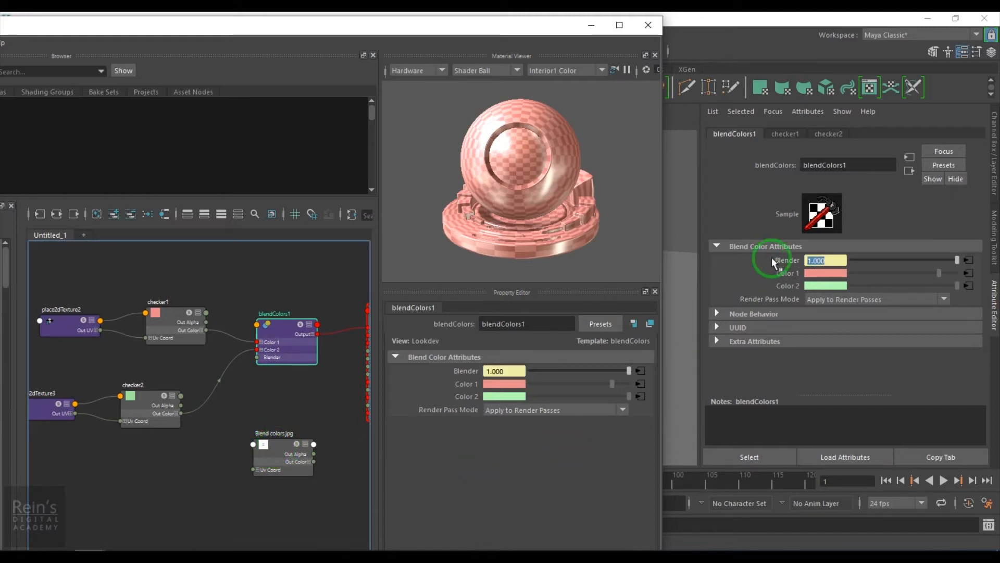
pyautogui.moveTo(454, 34); pyautogui.dragTo(455, 410)
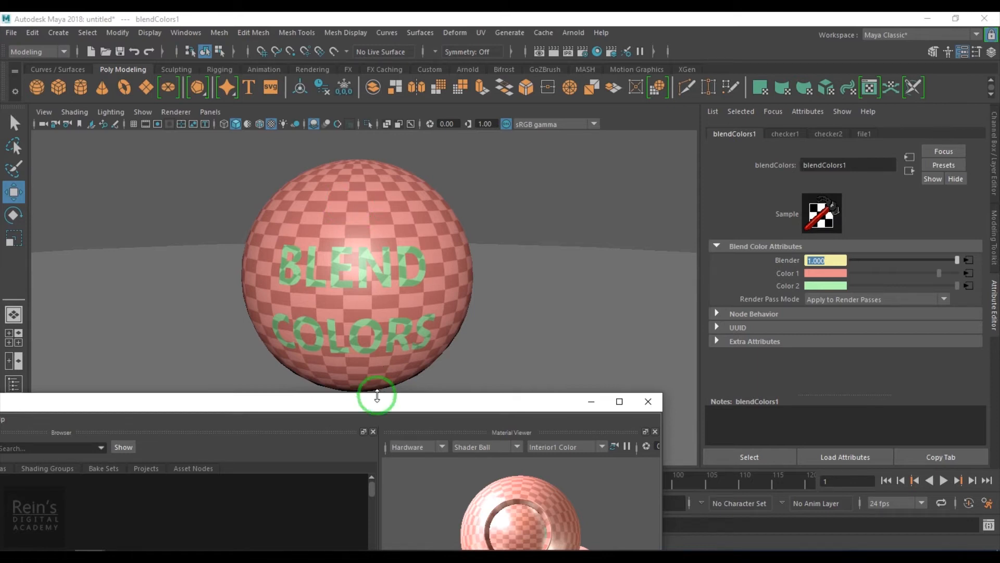
# Bring up the attributes of the Blend colors.jpg texture and expand its Effects settings.
pyautogui.moveTo(377, 408); pyautogui.dragTo(485, 64)
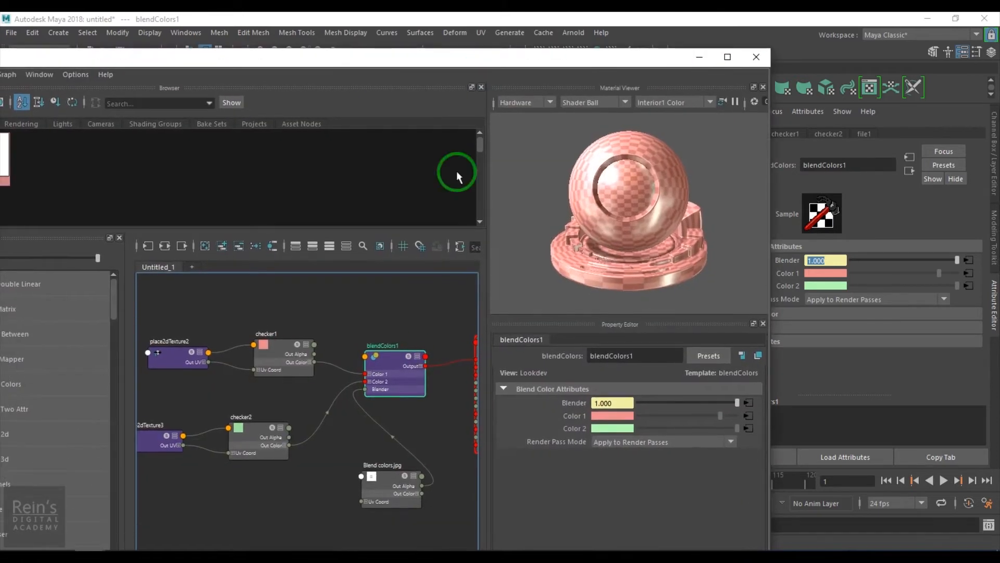
pyautogui.click(391, 472)
pyautogui.click(701, 56)
pyautogui.scroll(-3, 817, 364)
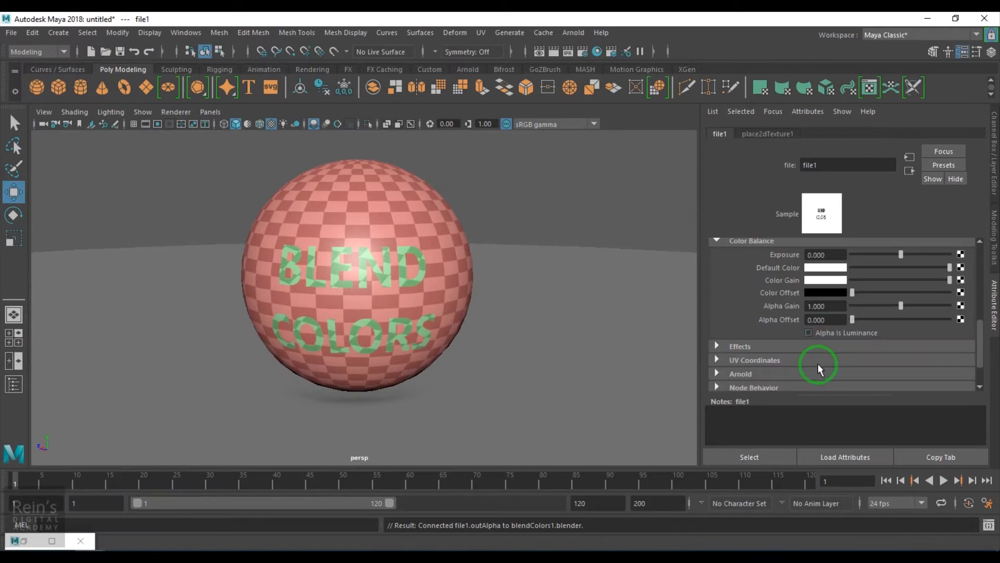
pyautogui.click(772, 345)
pyautogui.scroll(-3, 771, 346)
pyautogui.click(821, 311)
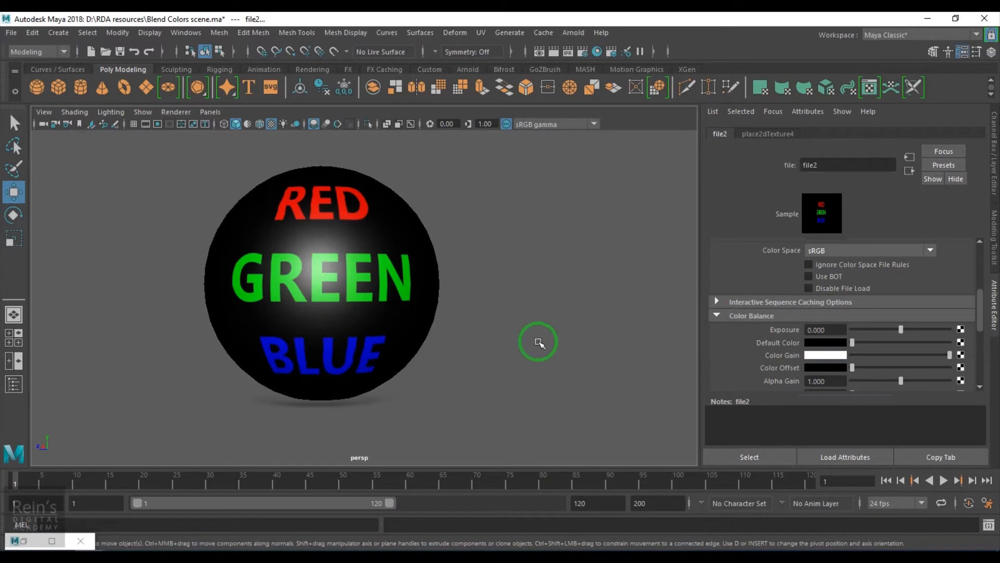
# Add a Channels utility node to the Hypershade graph above the connection between file2 and blinn1.
pyautogui.click(24, 541)
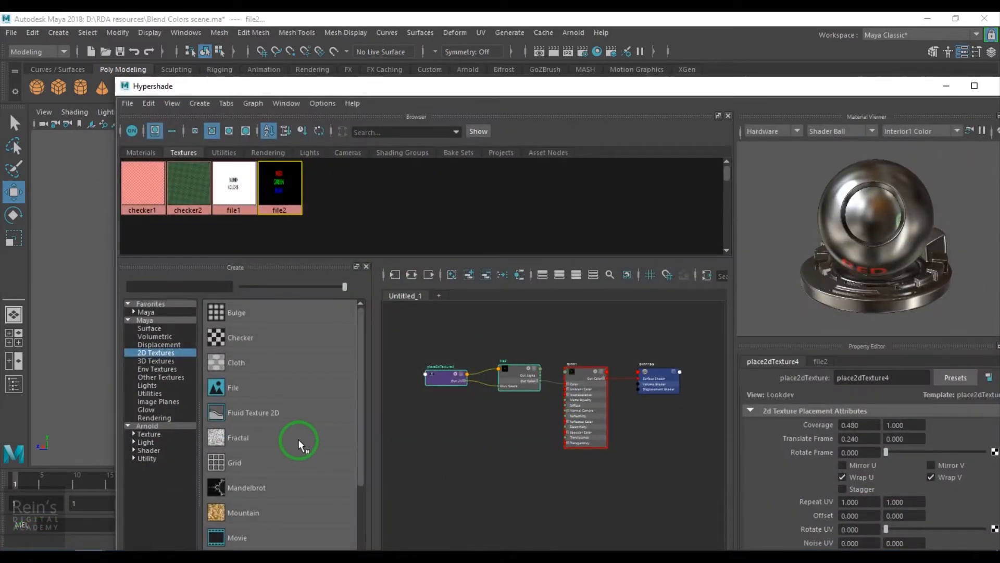
pyautogui.click(151, 393)
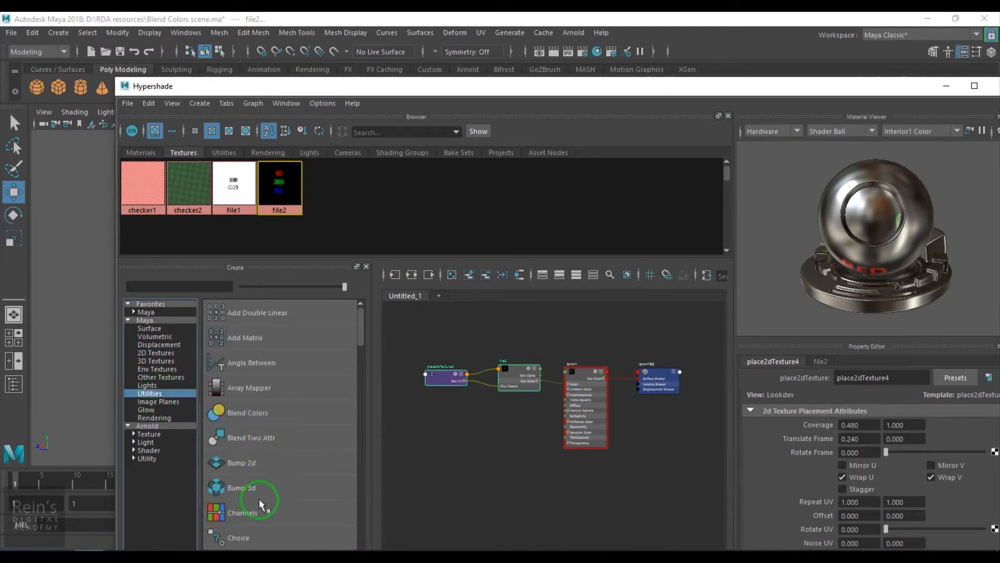
pyautogui.scroll(-3, 277, 487)
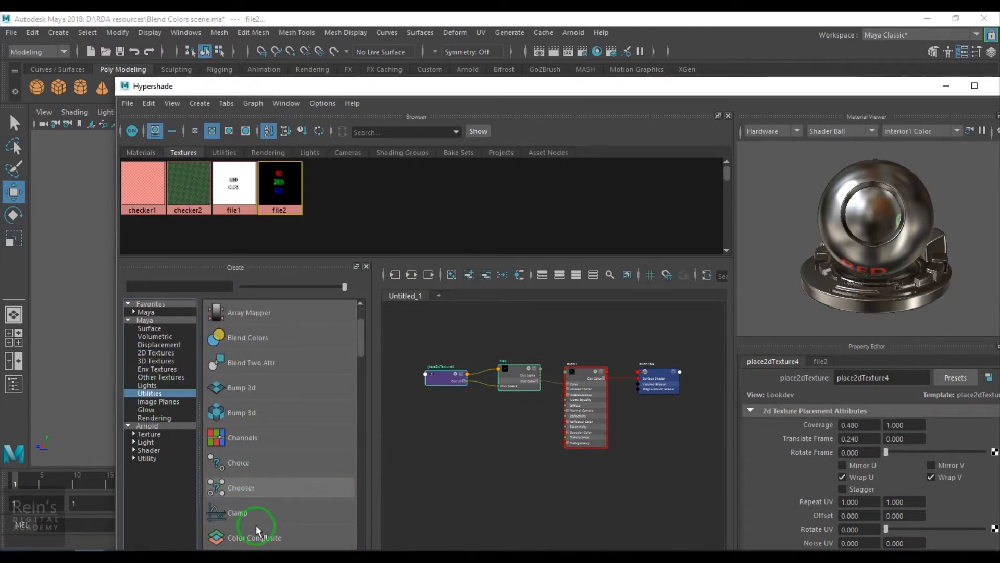
pyautogui.scroll(-3, 258, 500)
pyautogui.click(236, 375)
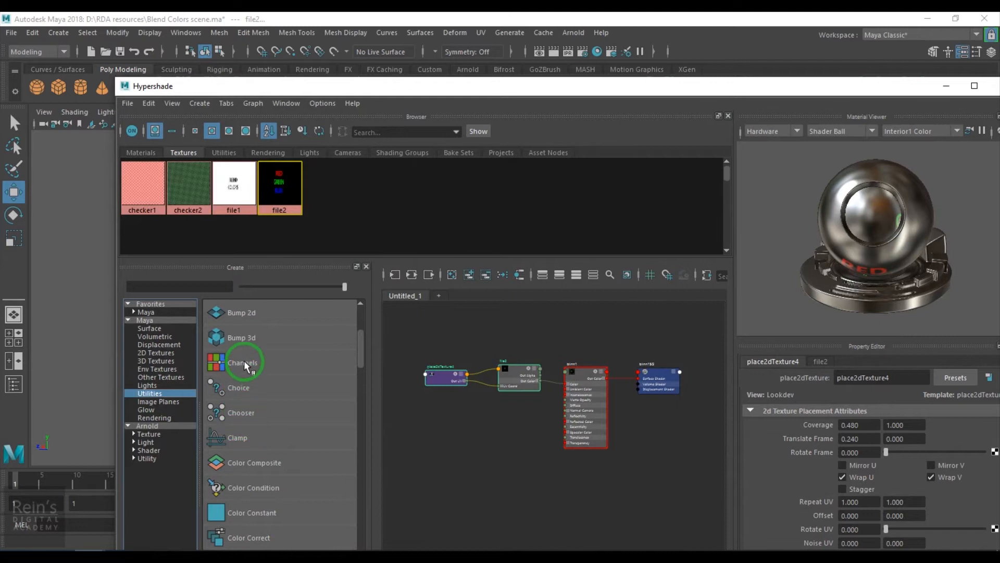
pyautogui.keyDown('alt'); pyautogui.moveTo(489, 391); pyautogui.dragTo(535, 437, button='middle'); pyautogui.keyUp('alt')
pyautogui.moveTo(462, 387); pyautogui.dragTo(491, 424)
pyautogui.keyDown('alt'); pyautogui.moveTo(522, 434); pyautogui.dragTo(570, 488, button='right'); pyautogui.keyUp('alt')
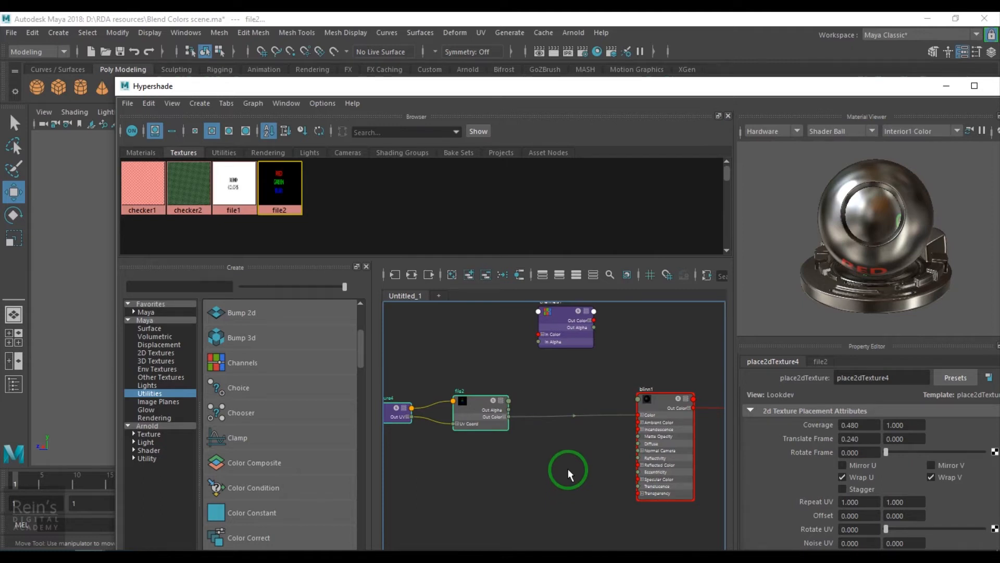
pyautogui.scroll(3, 557, 415)
pyautogui.moveTo(563, 355)
pyautogui.mouseDown()
pyautogui.moveTo(555, 350)
pyautogui.moveTo(572, 359)
pyautogui.mouseUp()
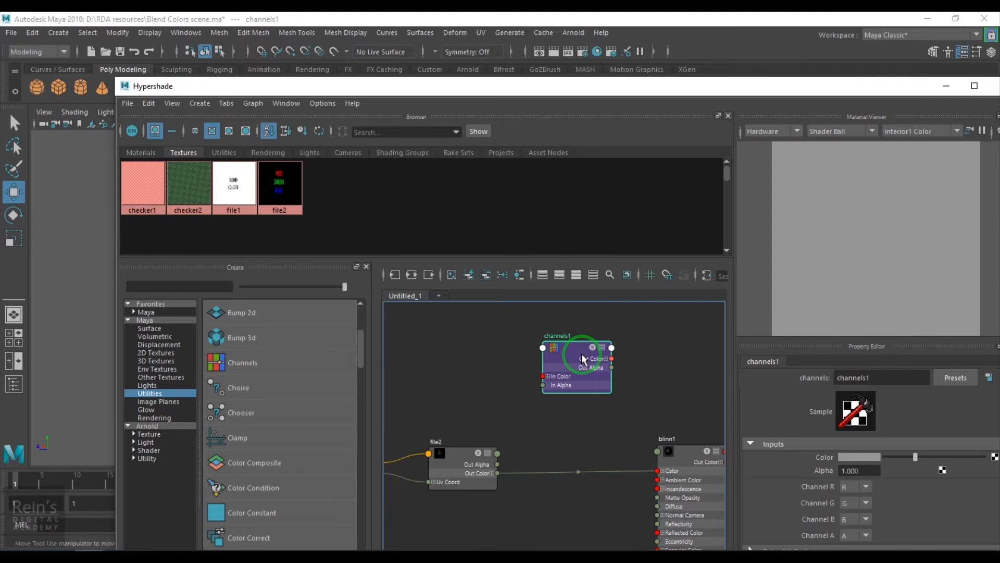
# Examine the file2 texture connected to the Color of the sphere's blinn1 material, including its image file.
pyautogui.moveTo(575, 88); pyautogui.dragTo(832, 13)
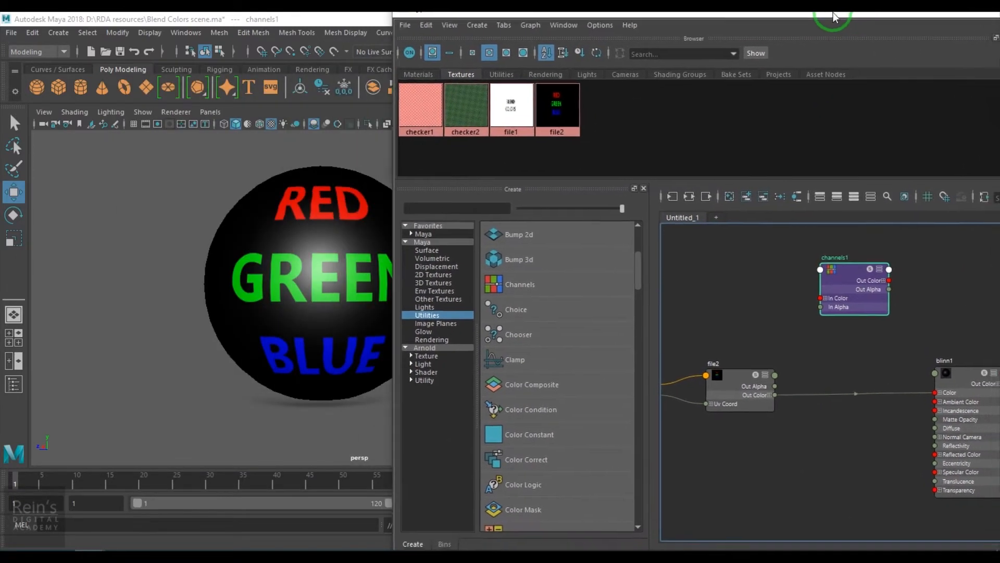
pyautogui.moveTo(604, 20); pyautogui.dragTo(789, 427)
pyautogui.click(323, 245)
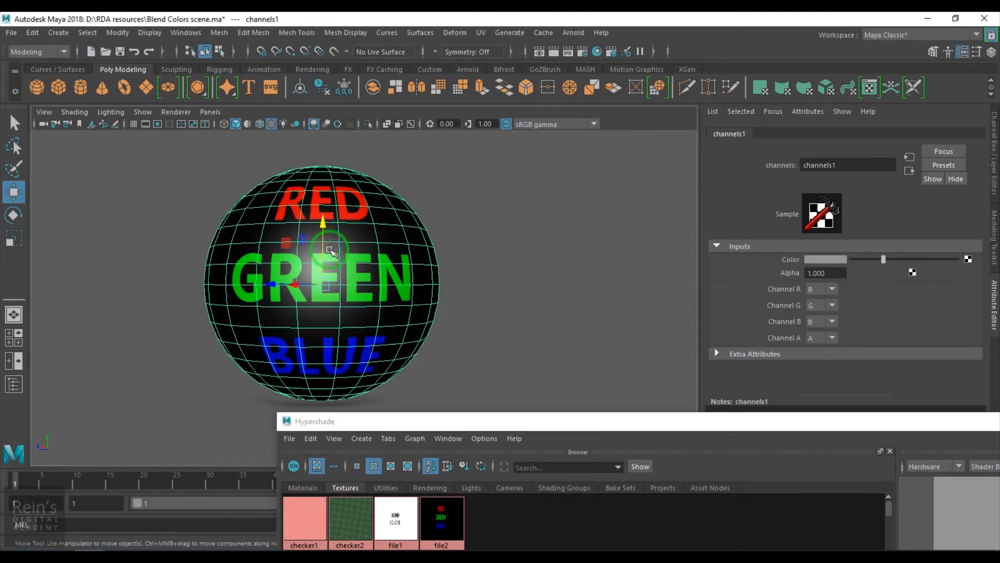
pyautogui.click(889, 133)
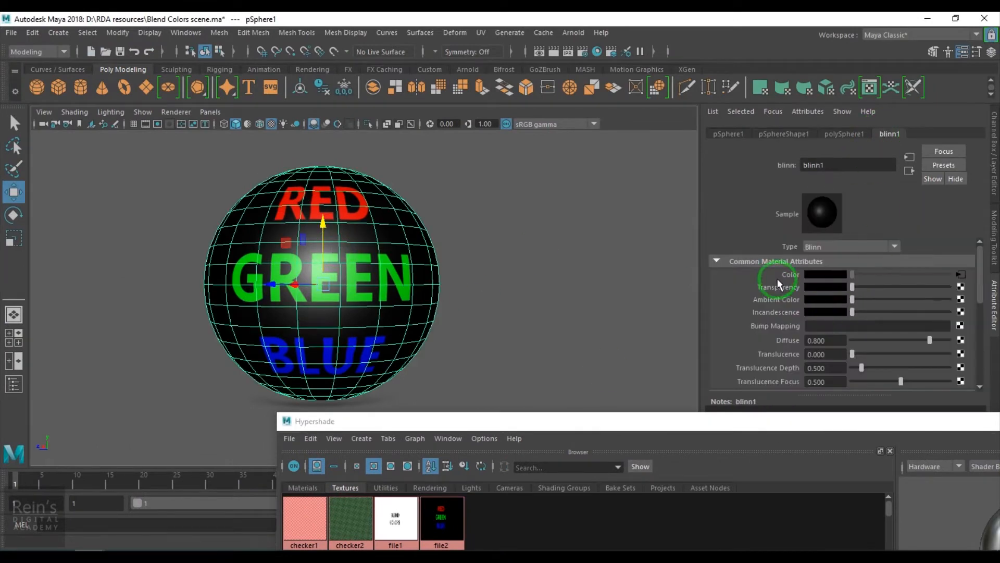
pyautogui.click(961, 274)
pyautogui.scroll(5, 858, 294)
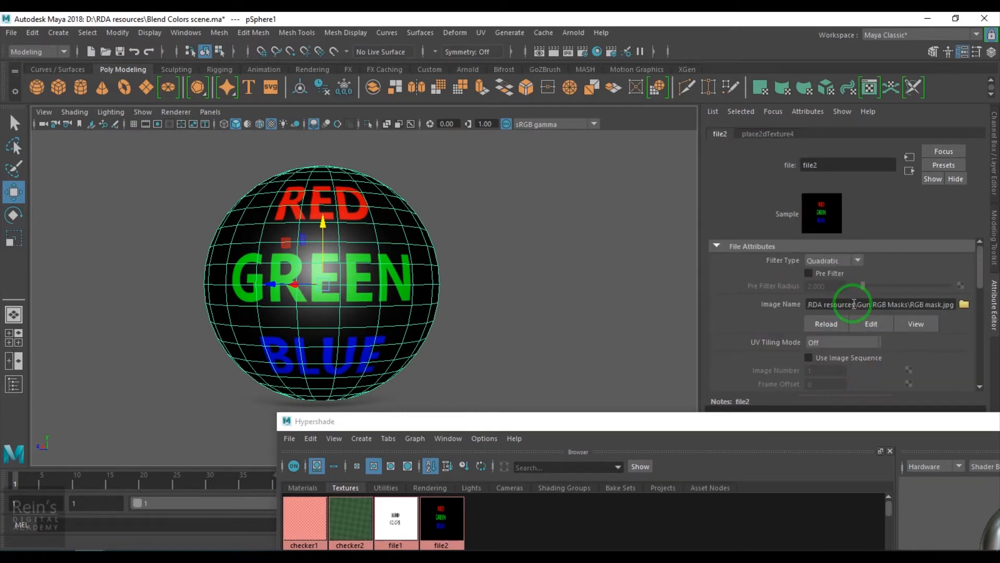
# Maximize the Hypershade and close its Material Viewer and Property Editor to enlarge the node graph area.
pyautogui.moveTo(743, 421); pyautogui.dragTo(740, 78)
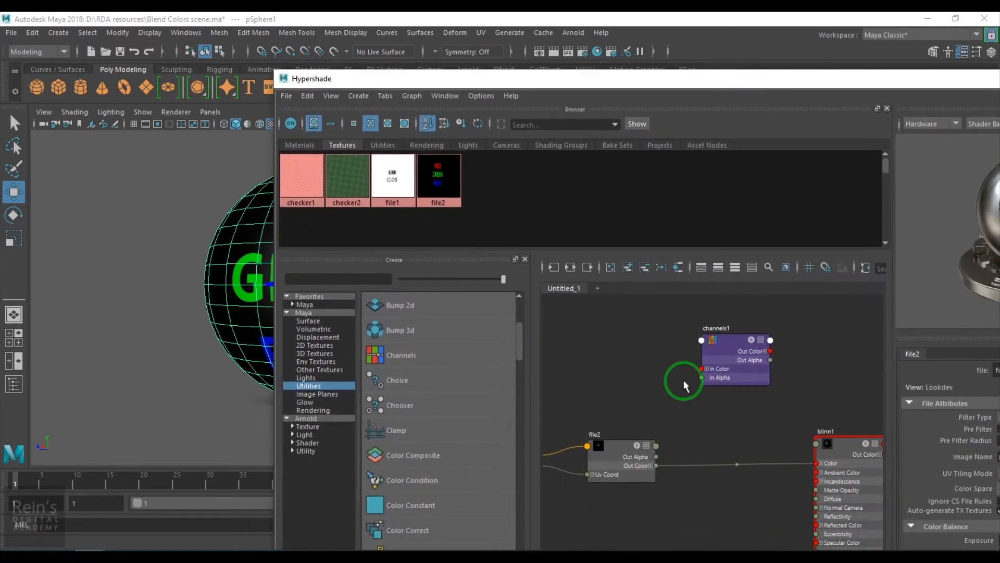
pyautogui.scroll(-2, 751, 485)
pyautogui.keyDown('alt'); pyautogui.moveTo(640, 468); pyautogui.dragTo(623, 417, button='middle'); pyautogui.keyUp('alt')
pyautogui.scroll(1, 664, 443)
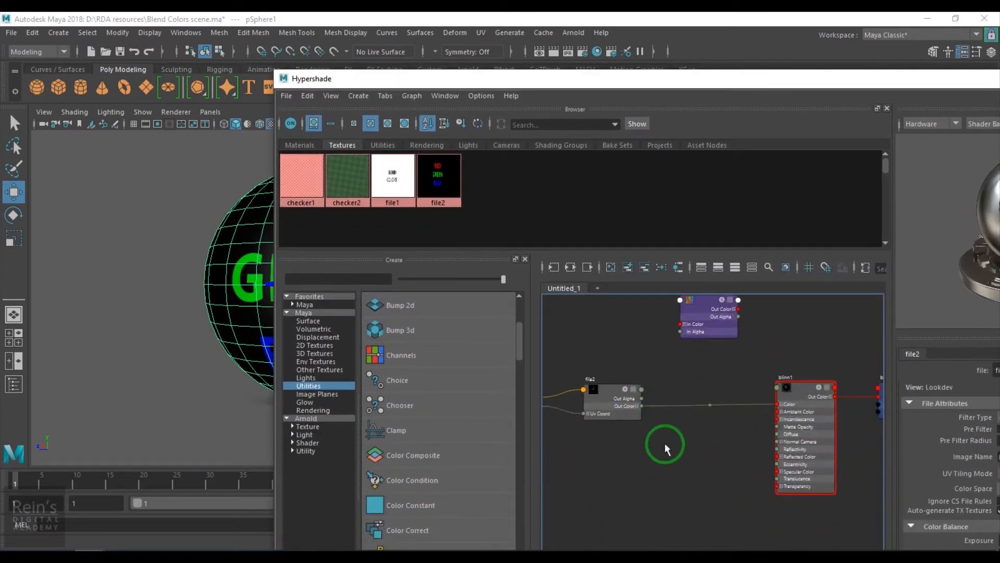
pyautogui.doubleClick(776, 81)
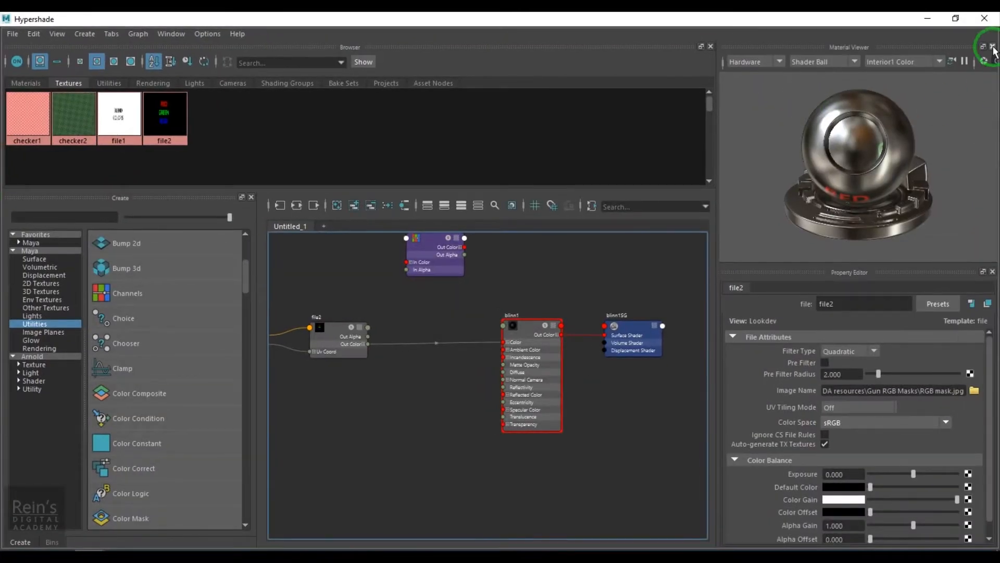
pyautogui.click(993, 46)
pyautogui.click(992, 46)
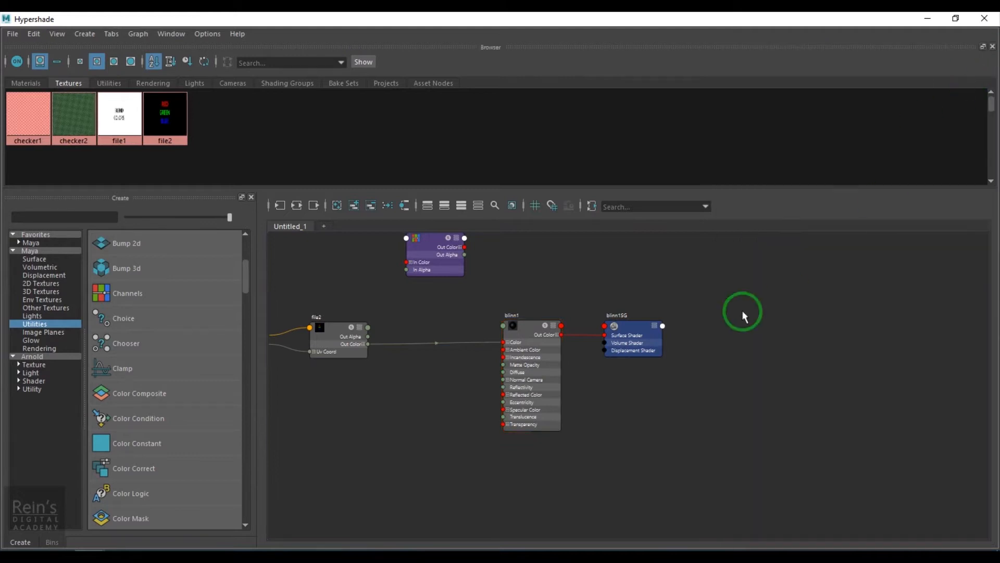
# Delete the connection between file2's Out Color and the Color of blinn1.
pyautogui.keyDown('alt'); pyautogui.moveTo(583, 336); pyautogui.dragTo(797, 408, button='middle'); pyautogui.keyUp('alt')
pyautogui.scroll(3, 702, 380)
pyautogui.keyDown('alt'); pyautogui.moveTo(708, 437); pyautogui.dragTo(727, 417, button='middle'); pyautogui.keyUp('alt')
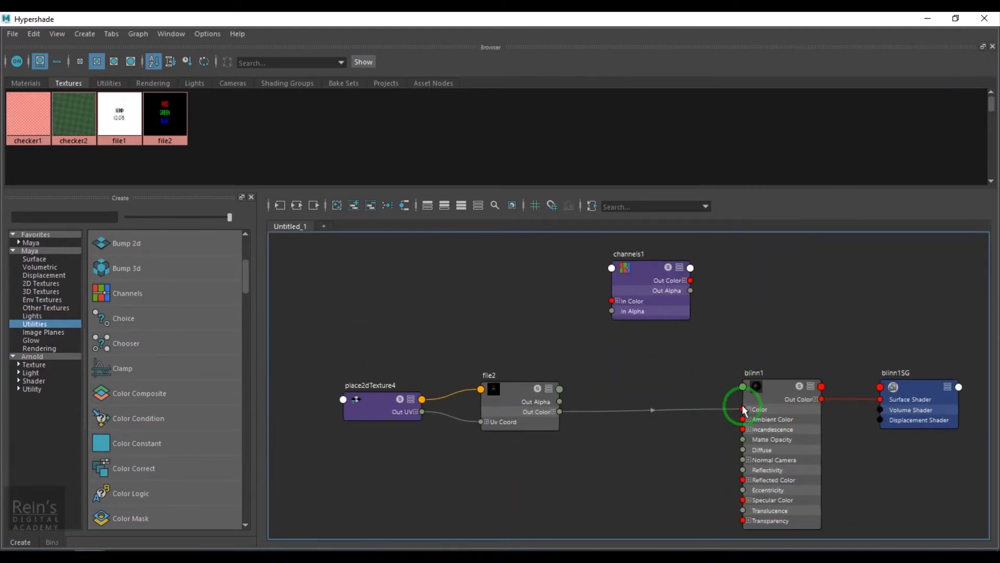
pyautogui.moveTo(357, 342); pyautogui.dragTo(567, 473)
pyautogui.moveTo(499, 419)
pyautogui.mouseDown()
pyautogui.moveTo(548, 404)
pyautogui.moveTo(511, 419)
pyautogui.mouseUp()
pyautogui.moveTo(633, 368); pyautogui.dragTo(671, 498)
pyautogui.press('Delete')
# Place channels1 between file2 and blinn1, and connect file2's Out Color to its In Color.
pyautogui.moveTo(644, 308); pyautogui.dragTo(657, 404)
pyautogui.scroll(5, 655, 427)
pyautogui.scroll(-2, 636, 415)
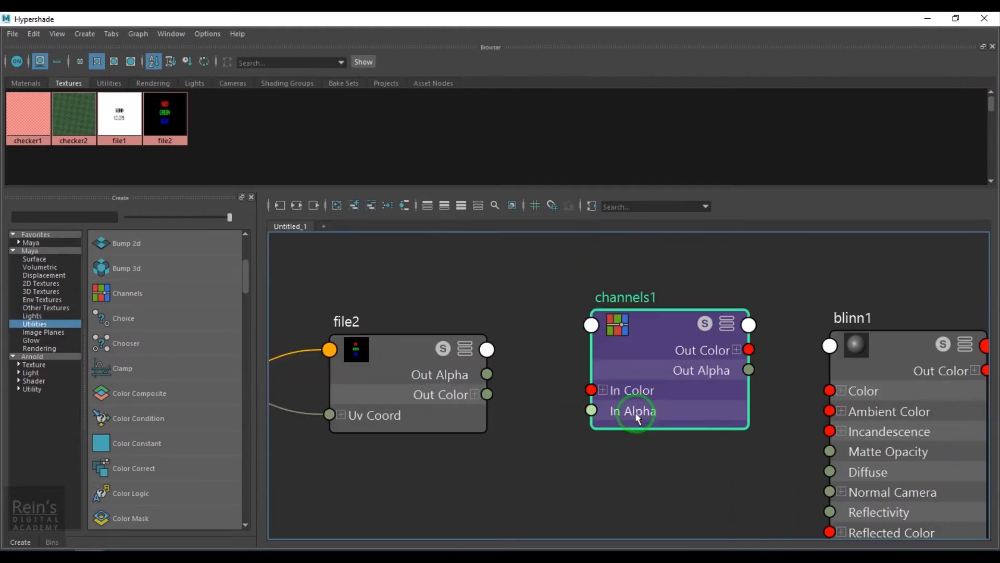
pyautogui.moveTo(541, 380); pyautogui.dragTo(591, 390)
pyautogui.click(616, 423)
# Try connecting file2's Out Alpha to channels1's In Alpha, removing the connection each time.
pyautogui.moveTo(487, 374); pyautogui.dragTo(589, 410)
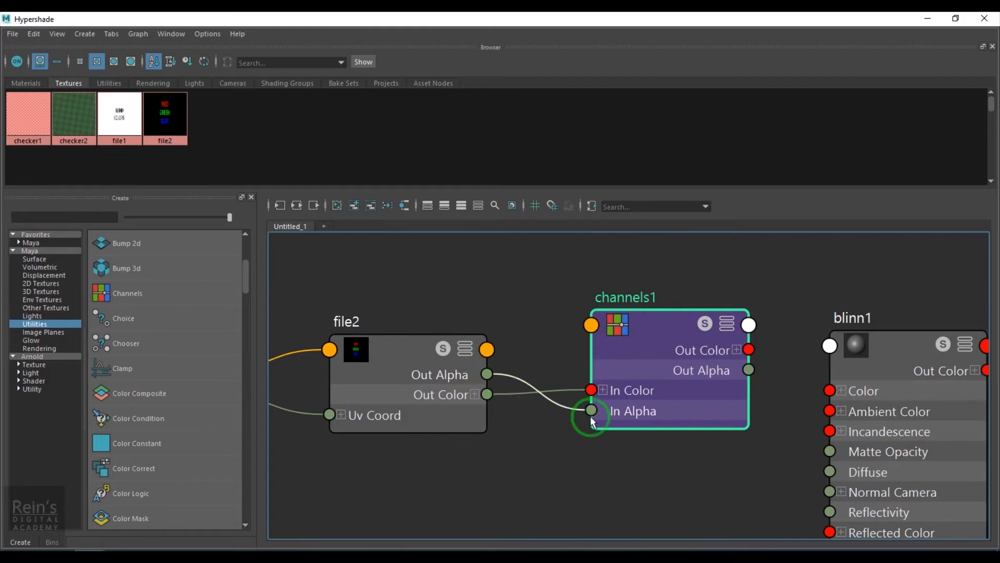
pyautogui.click(518, 372)
pyautogui.press('Delete')
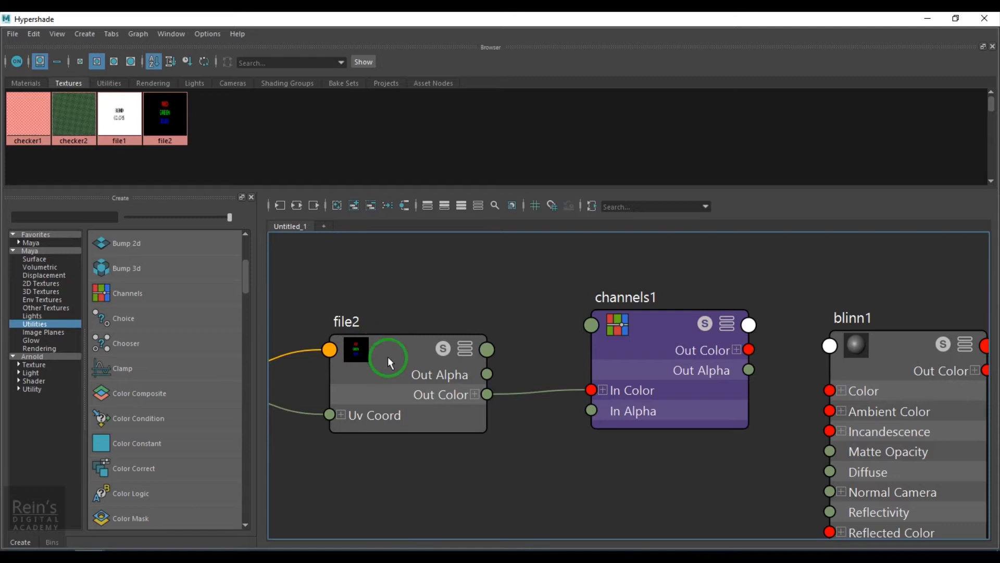
pyautogui.moveTo(487, 374); pyautogui.dragTo(590, 412)
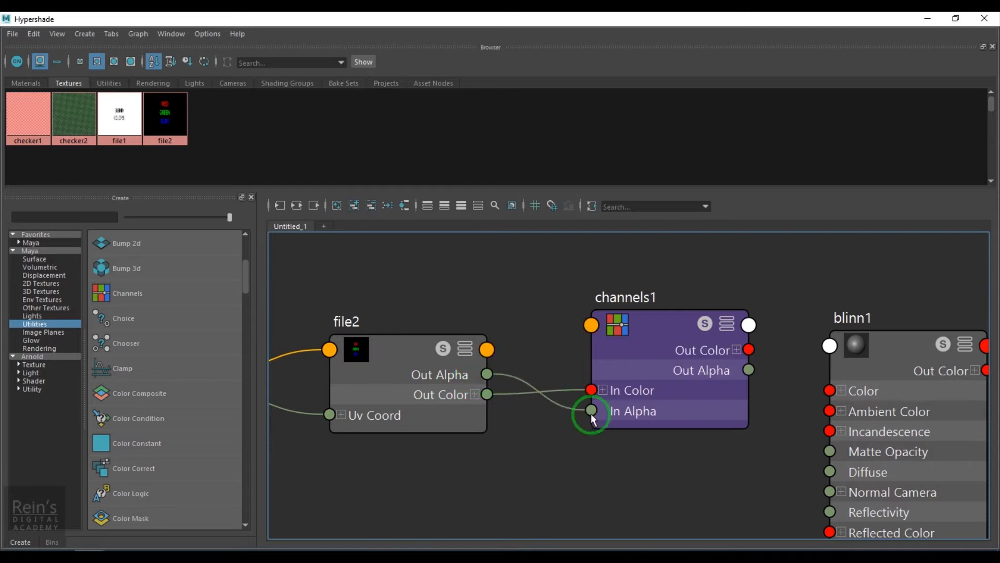
pyautogui.click(518, 388)
pyautogui.press('Delete')
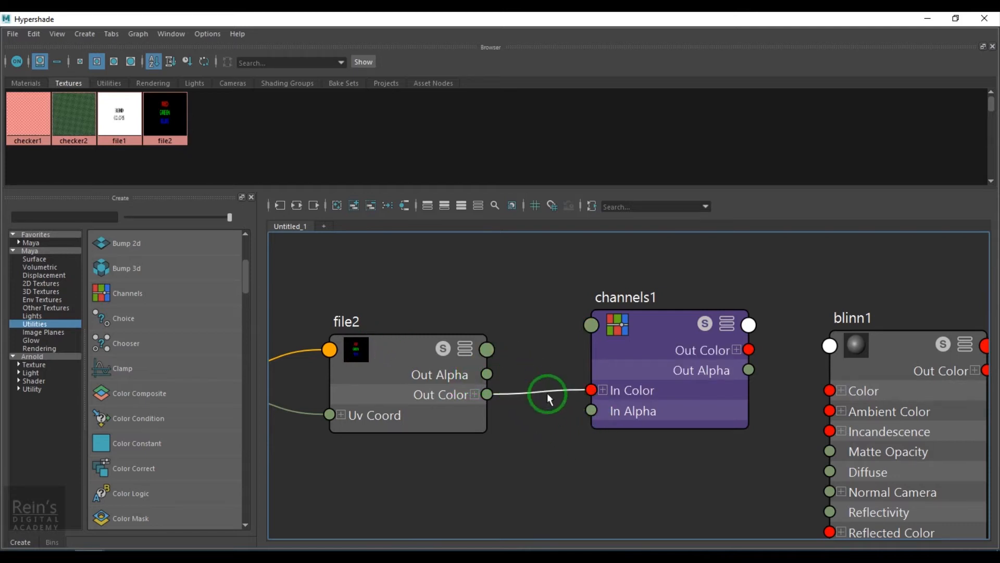
# Connect channels1's Out Color to the Color of blinn1 and minimize the Hypershade to check the sphere.
pyautogui.click(661, 319)
pyautogui.keyDown('alt'); pyautogui.moveTo(708, 467); pyautogui.dragTo(534, 446, button='middle'); pyautogui.keyUp('alt')
pyautogui.moveTo(487, 308); pyautogui.dragTo(444, 325)
pyautogui.moveTo(536, 347); pyautogui.dragTo(643, 368)
pyautogui.moveTo(467, 318); pyautogui.dragTo(502, 336)
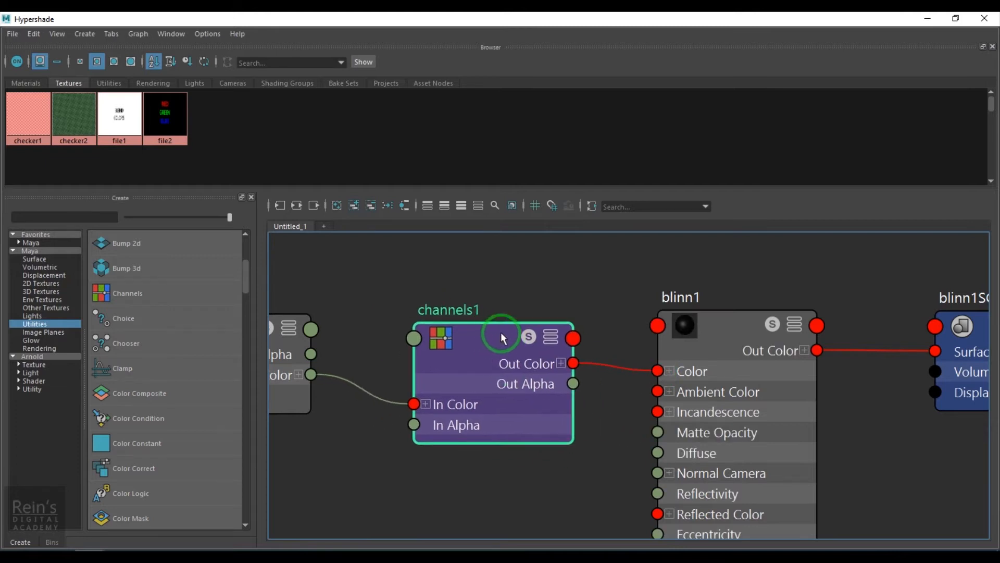
pyautogui.click(926, 20)
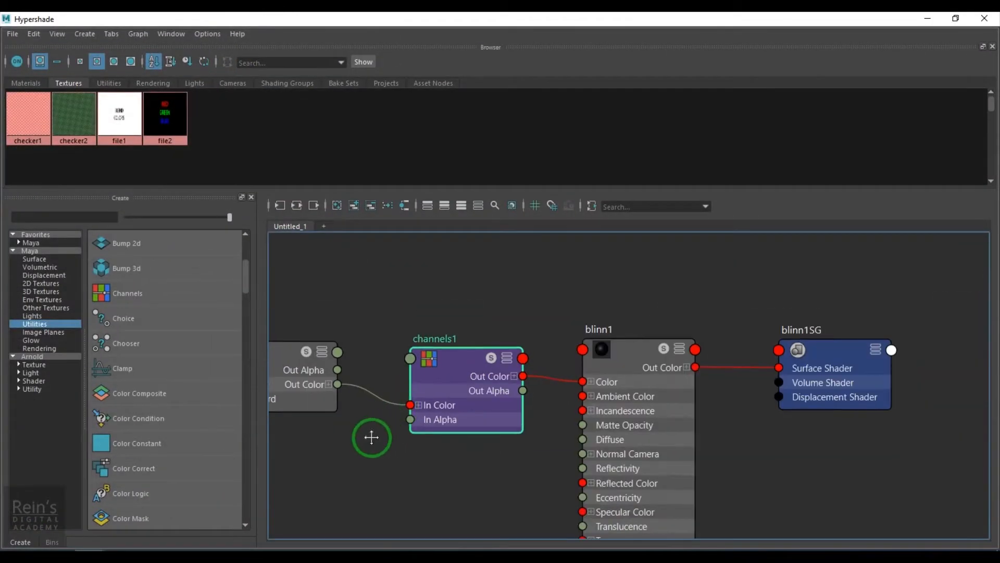
# Review the file2 to channels1 connection, select channels1, and shift the Hypershade window aside to reach its attributes.
pyautogui.keyDown('alt'); pyautogui.moveTo(370, 435); pyautogui.dragTo(449, 441, button='middle'); pyautogui.keyUp('alt')
pyautogui.scroll(3, 449, 441)
pyautogui.click(403, 355)
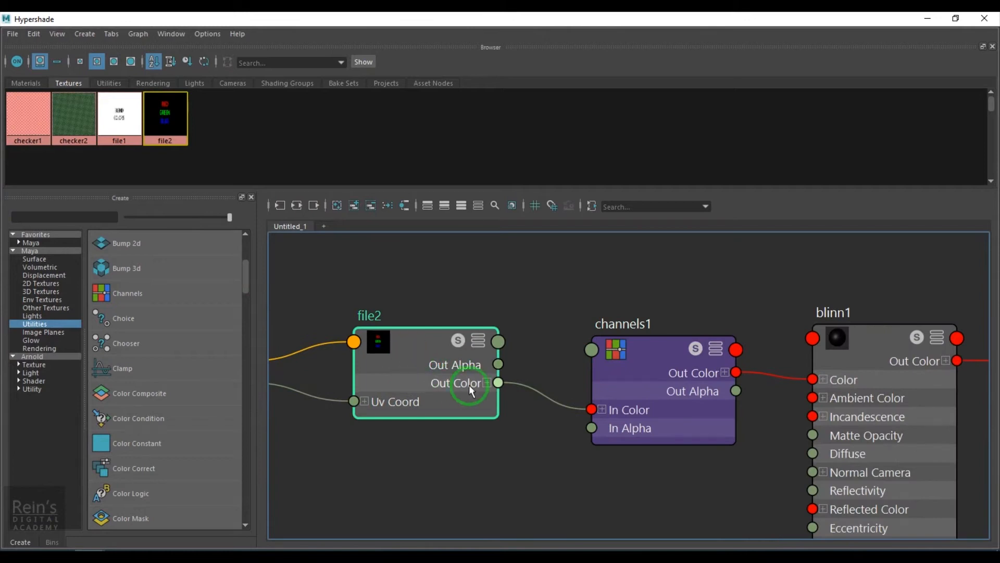
pyautogui.click(636, 354)
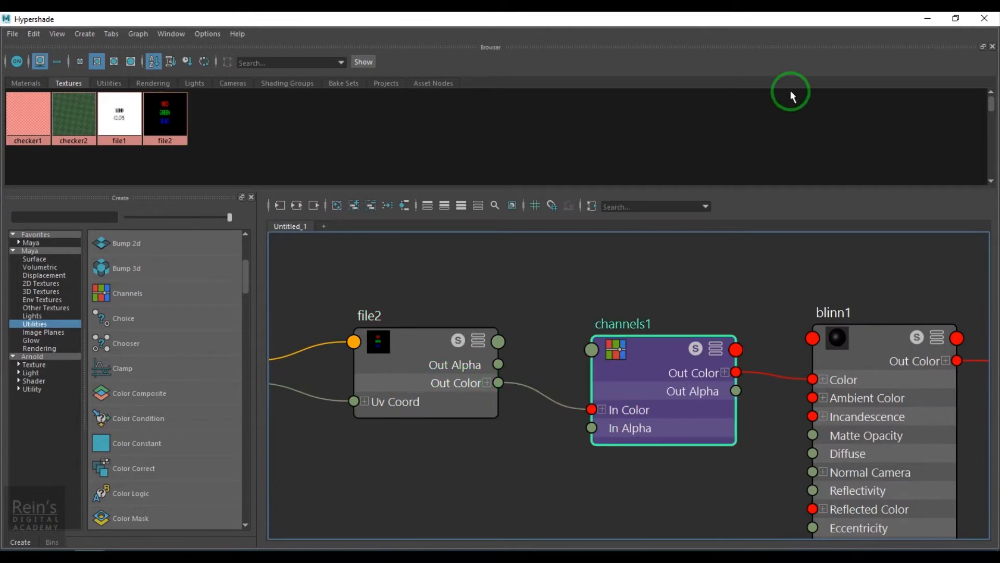
pyautogui.moveTo(813, 23); pyautogui.dragTo(640, 61)
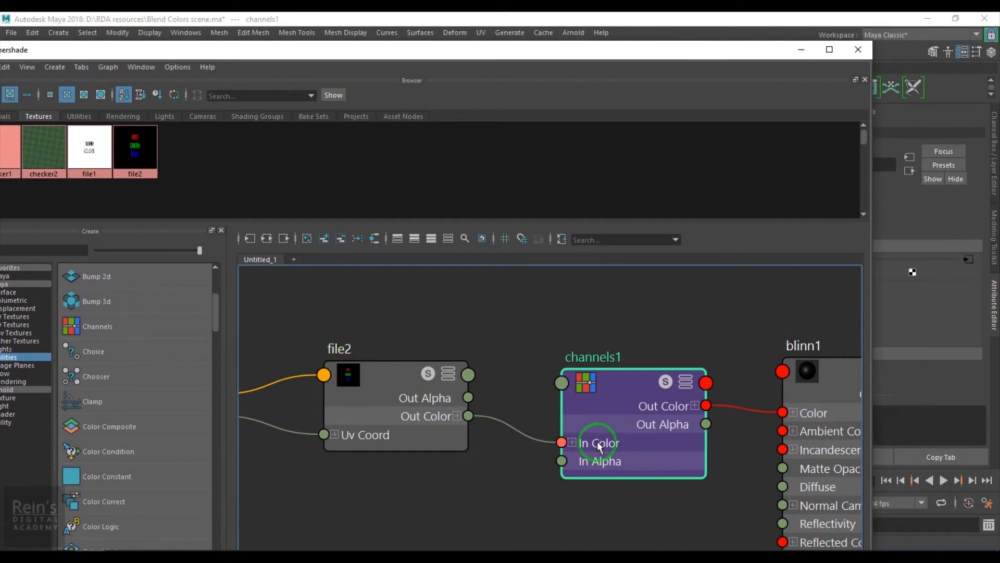
# Remap channels1 so Channel R uses G, Channel G uses B, and Channel B uses R, with the Hypershade minimized.
pyautogui.moveTo(619, 380); pyautogui.dragTo(614, 381)
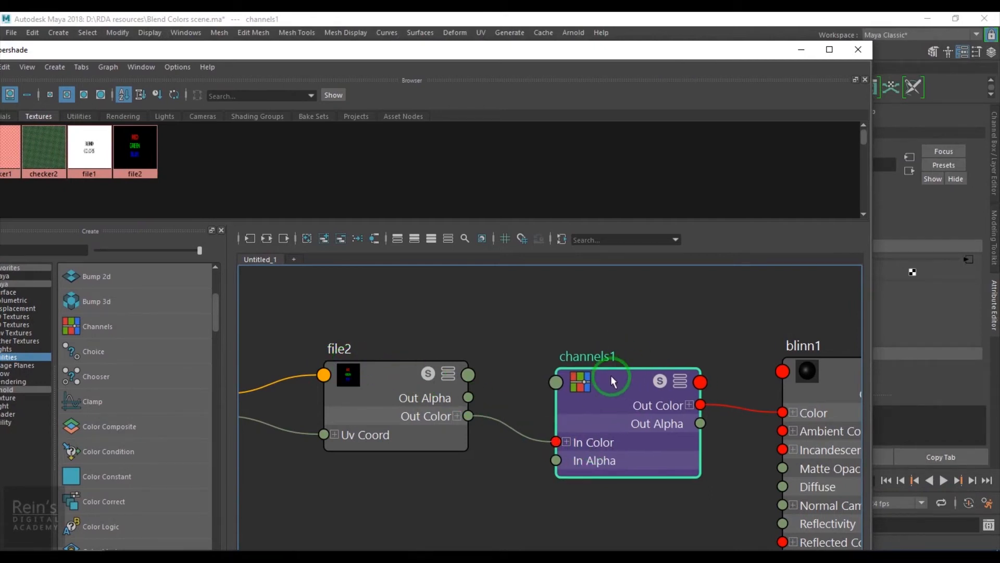
pyautogui.click(801, 50)
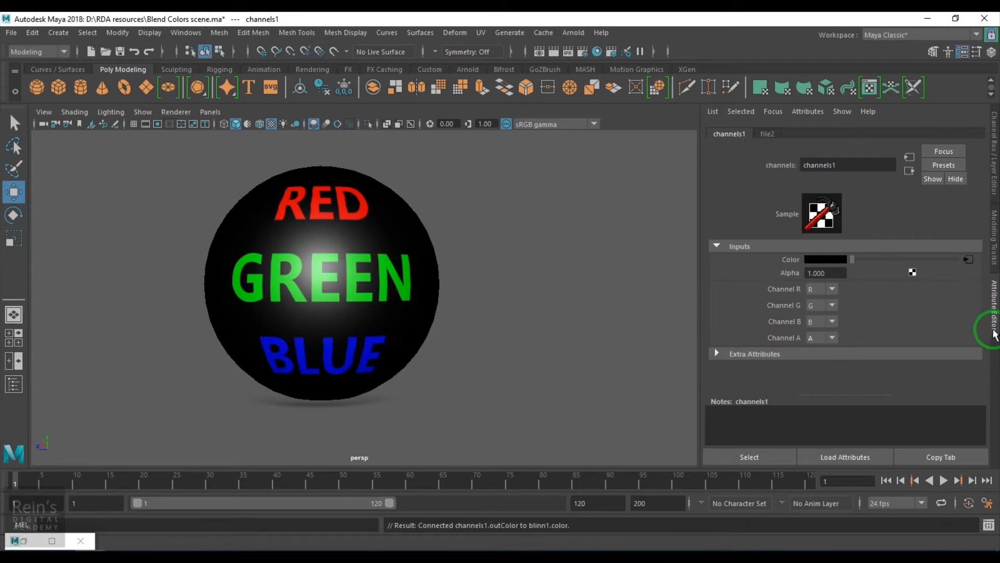
pyautogui.click(822, 290)
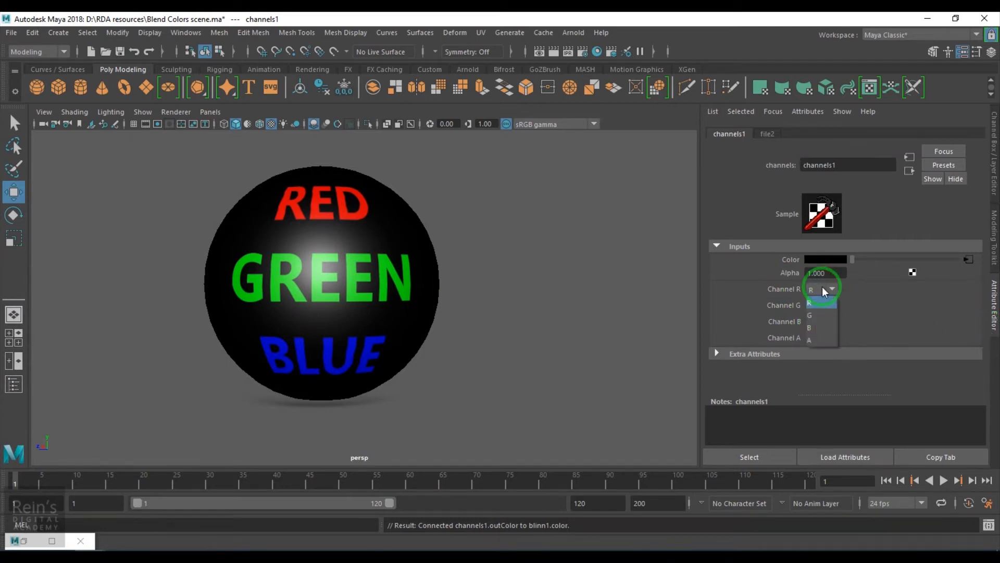
pyautogui.click(813, 317)
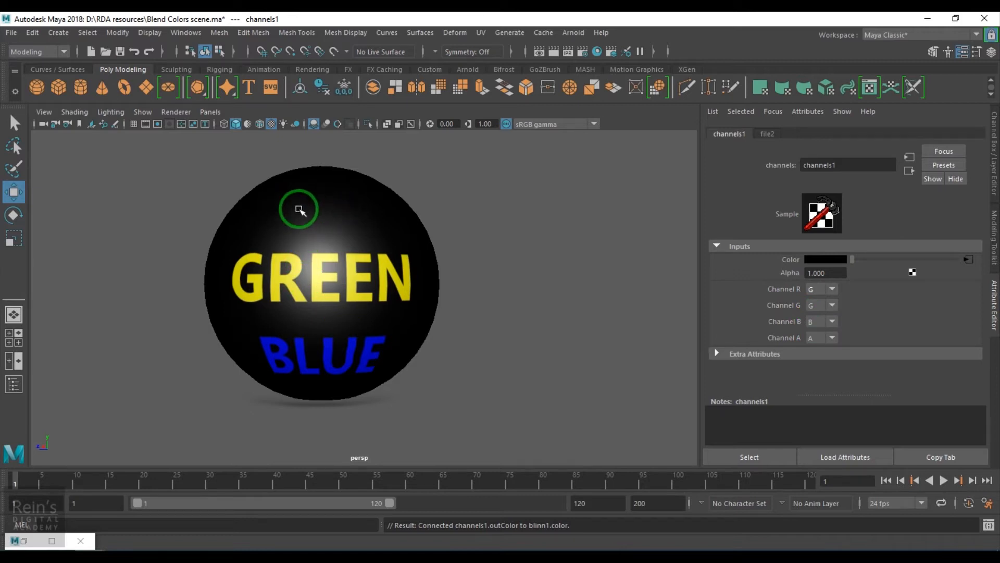
pyautogui.click(816, 306)
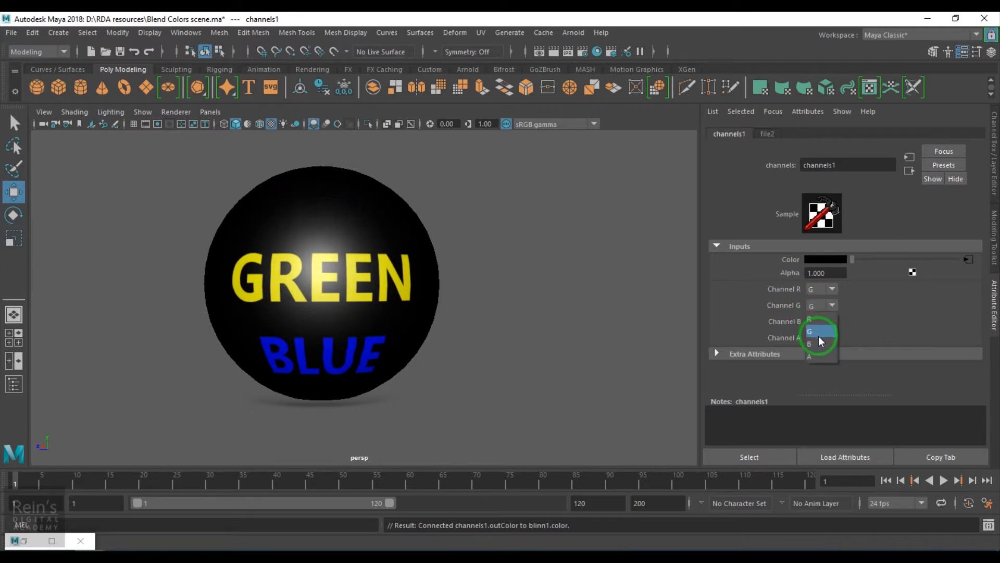
pyautogui.click(818, 341)
pyautogui.click(828, 323)
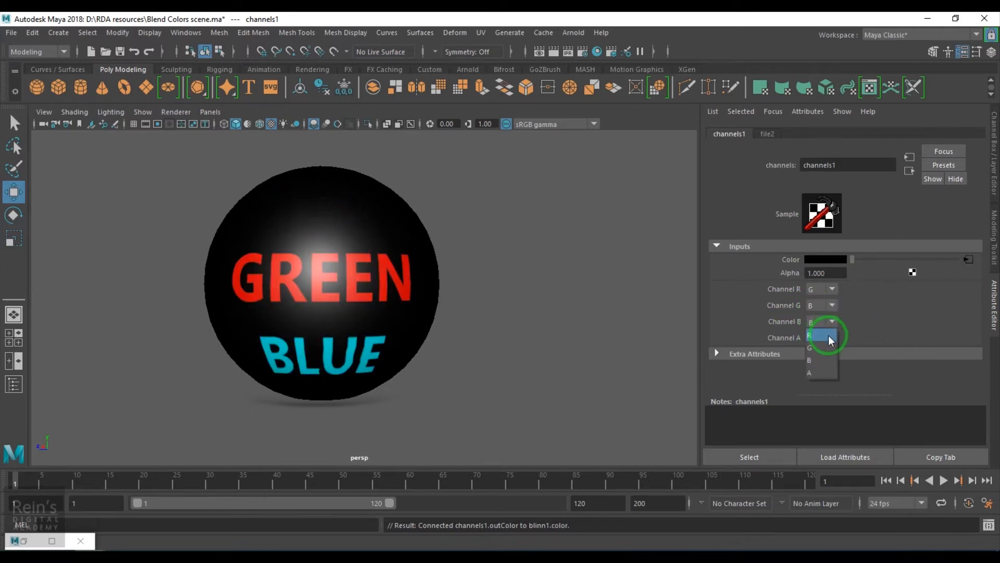
pyautogui.click(829, 337)
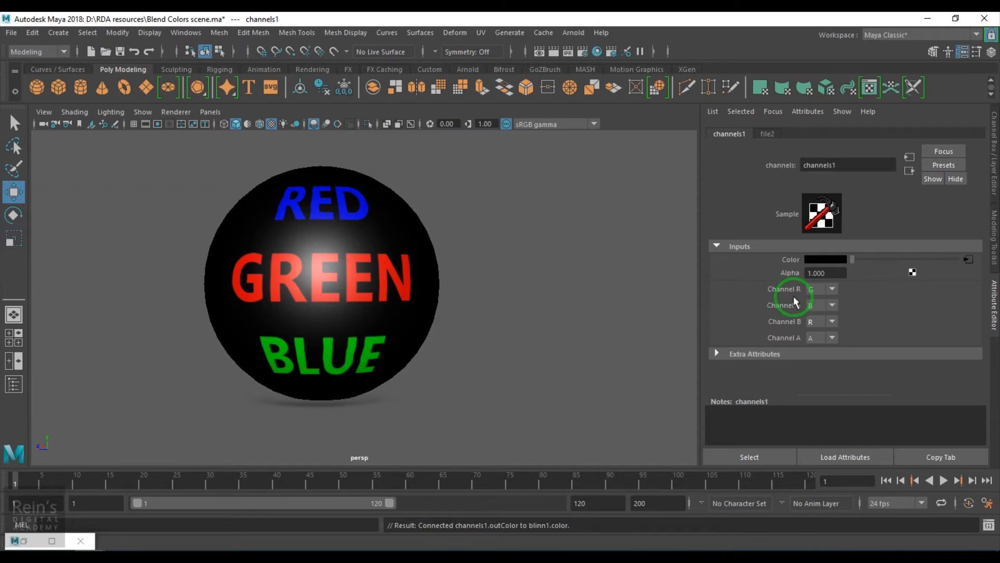
# Examine the outputs of the file2 node up close in the Hypershade, and move its window clear of the sphere.
pyautogui.click(38, 540)
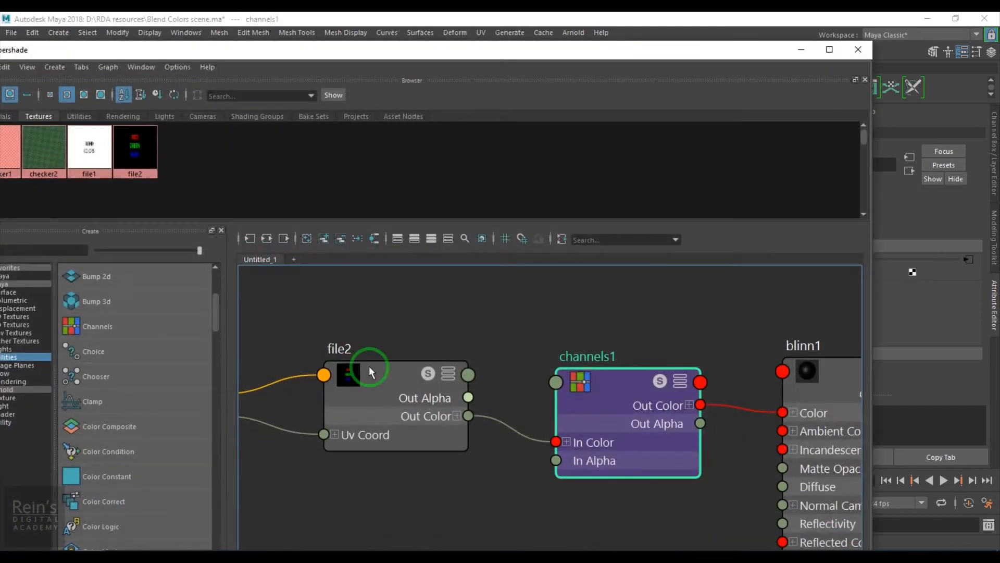
pyautogui.moveTo(617, 52); pyautogui.dragTo(355, 59)
pyautogui.moveTo(0, 0); pyautogui.dragTo(0, 0)
pyautogui.keyDown('alt'); pyautogui.moveTo(223, 438); pyautogui.dragTo(431, 454, button='middle'); pyautogui.keyUp('alt')
pyautogui.scroll(4, 237, 412)
pyautogui.keyDown('alt'); pyautogui.moveTo(329, 463); pyautogui.dragTo(271, 449, button='middle'); pyautogui.keyUp('alt')
pyautogui.scroll(1, 287, 427)
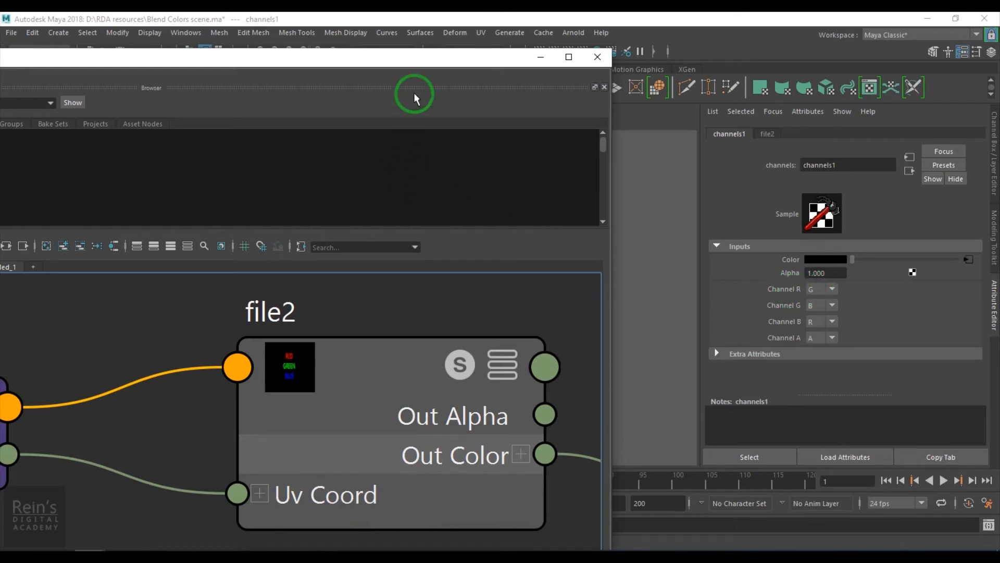
pyautogui.moveTo(417, 62); pyautogui.dragTo(407, 415)
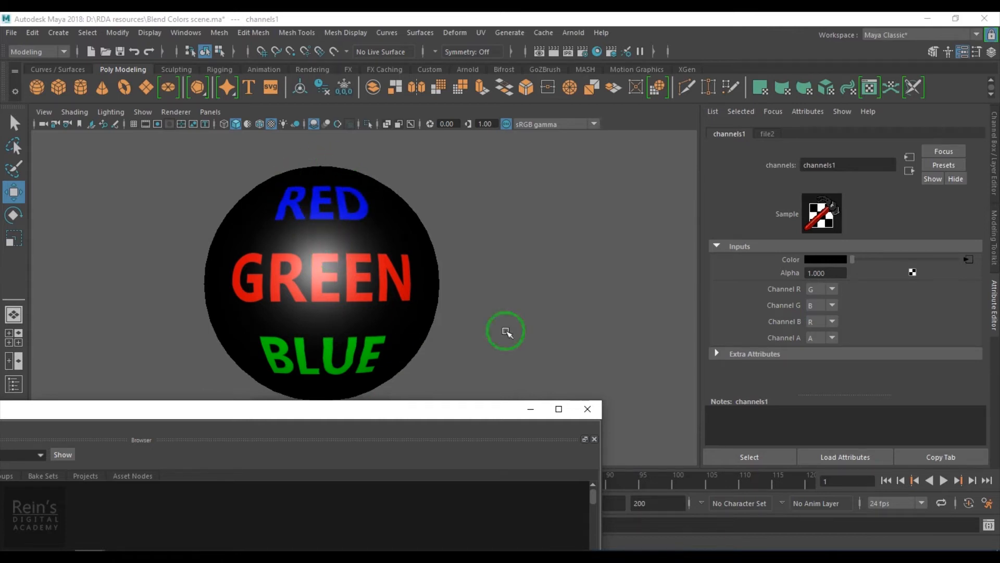
# Set Channel R, Channel G and Channel B of channels1 all to R.
pyautogui.click(820, 288)
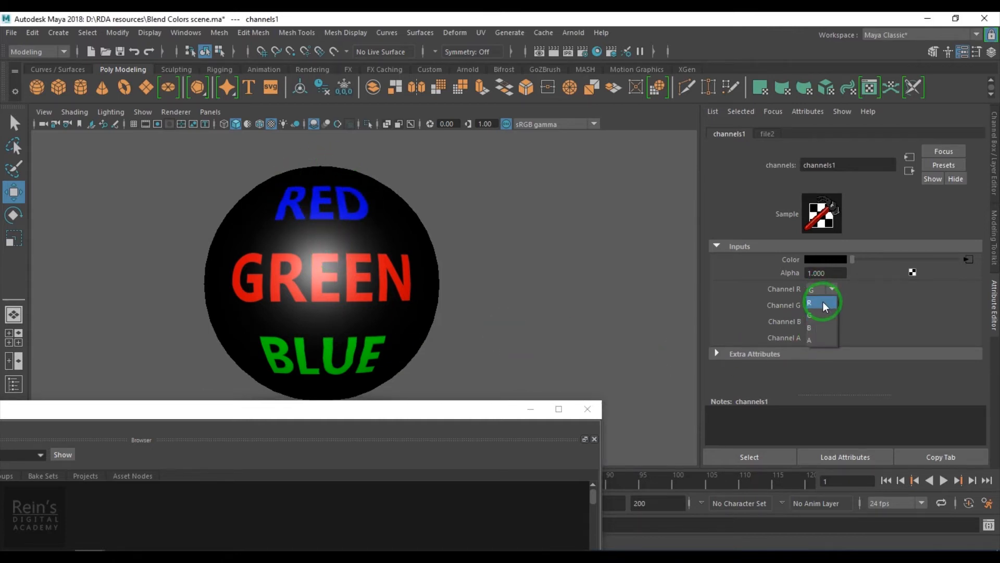
pyautogui.click(823, 303)
pyautogui.click(821, 306)
pyautogui.click(821, 319)
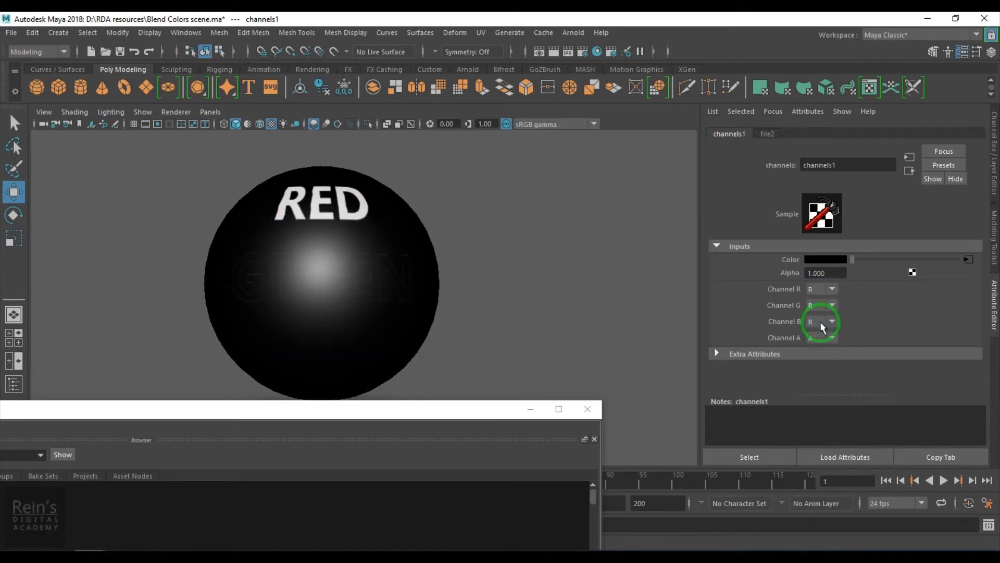
pyautogui.click(821, 323)
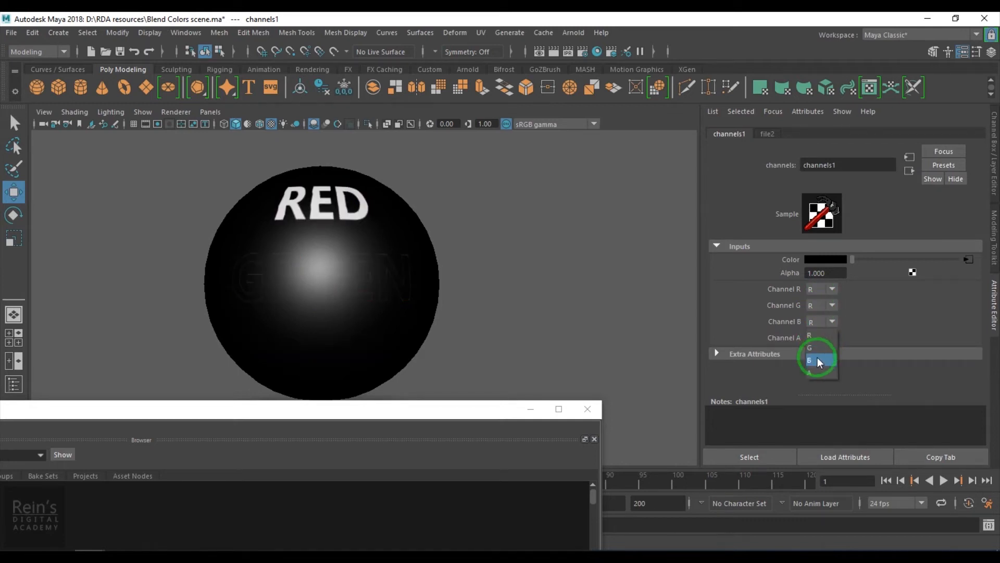
pyautogui.click(820, 335)
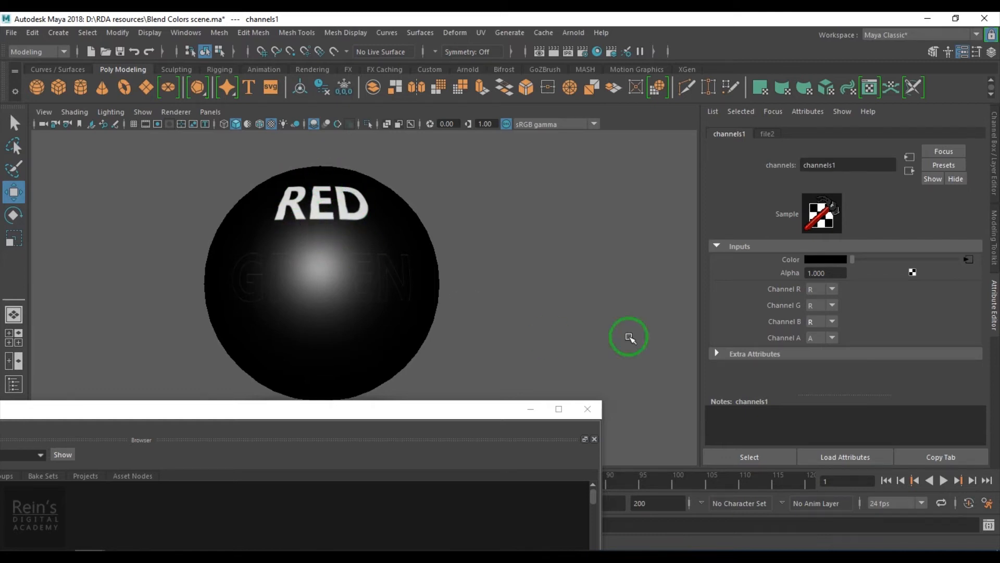
# Restore the channels1 mapping by setting Channel G to G and Channel B to B.
pyautogui.click(822, 322)
pyautogui.click(828, 334)
pyautogui.click(828, 321)
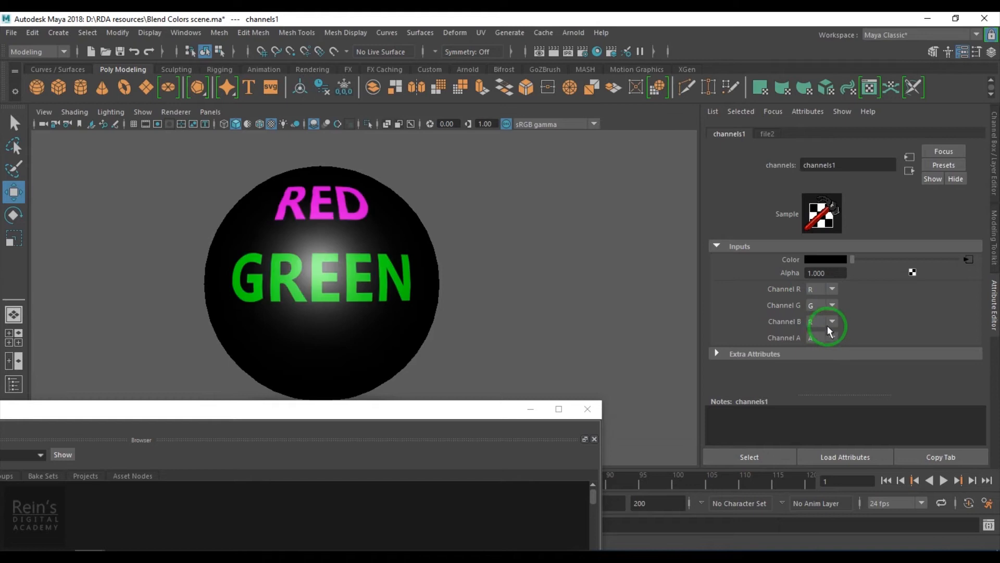
pyautogui.click(821, 356)
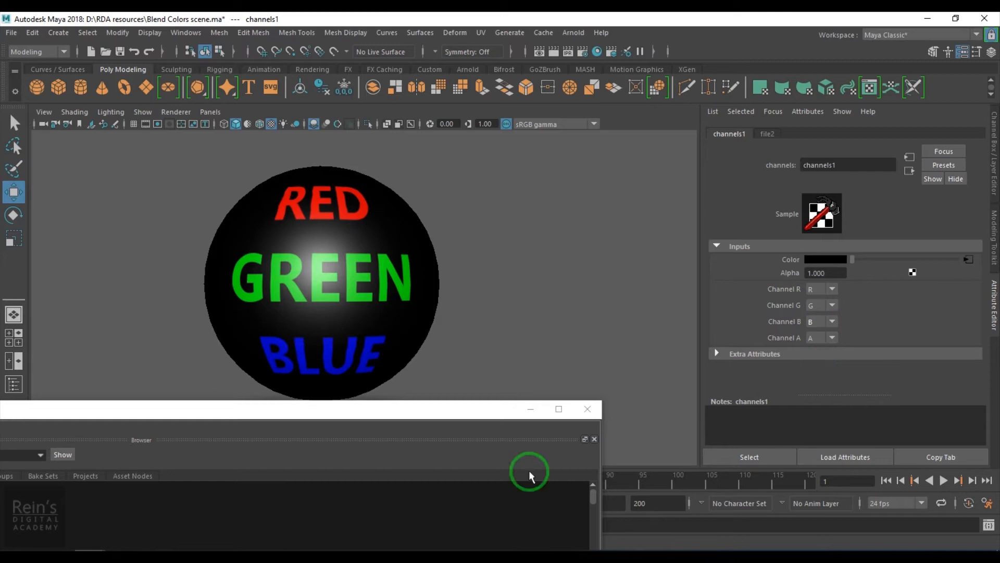
# Bring the Hypershade back into view and review the network from file2 through channels1 to blinn1.
pyautogui.moveTo(357, 411); pyautogui.dragTo(724, 80)
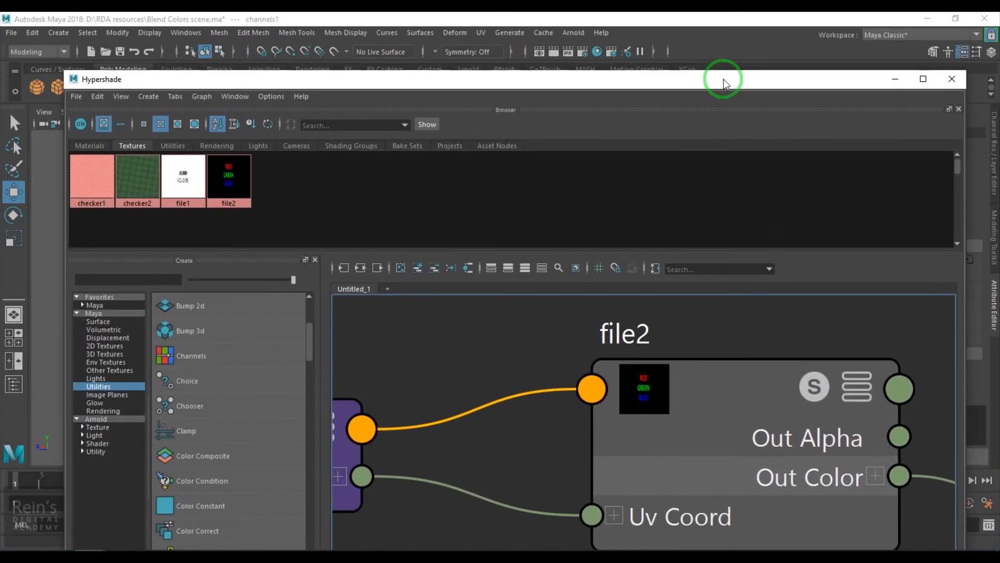
pyautogui.keyDown('alt'); pyautogui.moveTo(762, 440); pyautogui.dragTo(521, 383, button='right'); pyautogui.keyUp('alt')
pyautogui.keyDown('alt'); pyautogui.moveTo(802, 509); pyautogui.dragTo(618, 431, button='middle'); pyautogui.keyUp('alt')
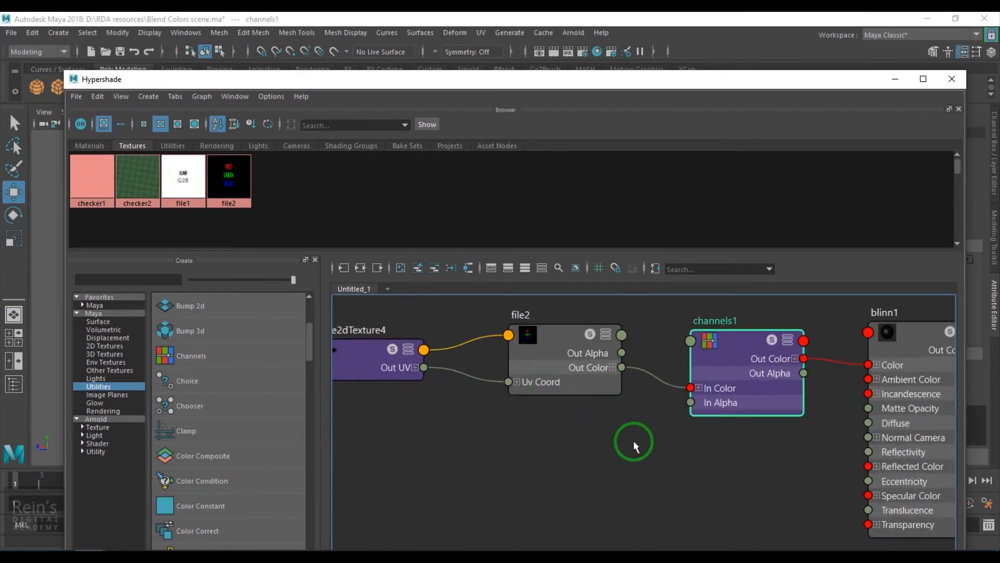
pyautogui.scroll(-5, 741, 486)
pyautogui.scroll(2, 607, 486)
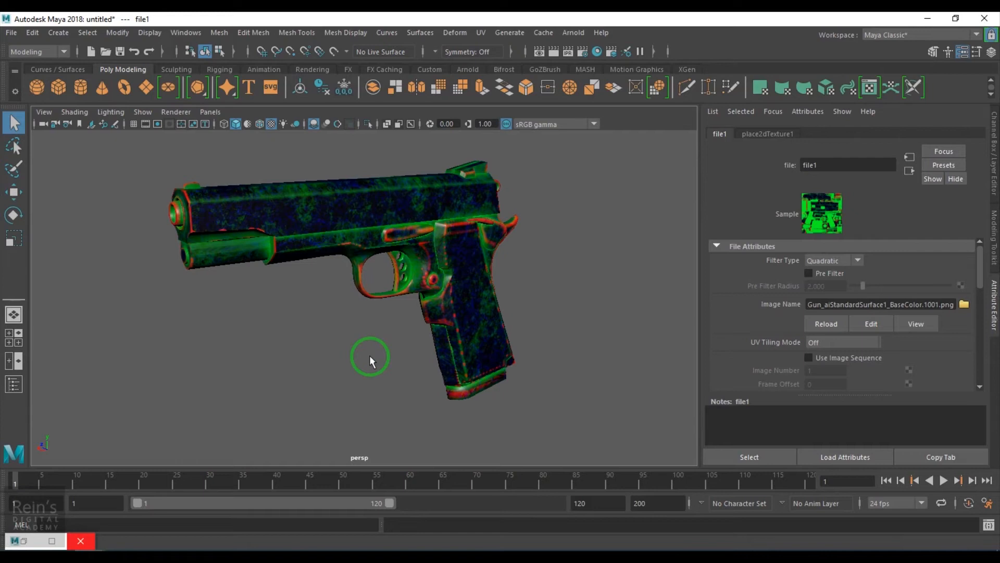
# Inspect the red, green and blue areas of the base color texture on the pistol from several angles.
pyautogui.keyDown('alt'); pyautogui.moveTo(370, 356); pyautogui.dragTo(396, 357); pyautogui.keyUp('alt')
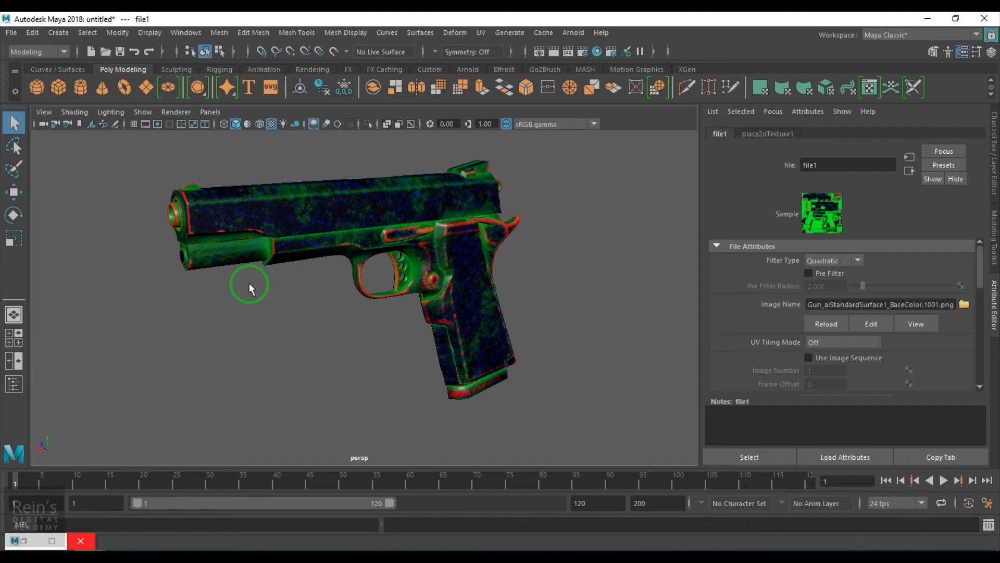
pyautogui.keyDown('alt'); pyautogui.moveTo(249, 283); pyautogui.dragTo(319, 314, button='middle'); pyautogui.keyUp('alt')
pyautogui.keyDown('alt'); pyautogui.moveTo(308, 307); pyautogui.dragTo(322, 364, button='right'); pyautogui.keyUp('alt')
pyautogui.scroll(1, 213, 236)
pyautogui.scroll(-1, 386, 297)
pyautogui.keyDown('alt'); pyautogui.moveTo(342, 293); pyautogui.dragTo(223, 257, button='middle'); pyautogui.keyUp('alt')
pyautogui.keyDown('alt'); pyautogui.moveTo(492, 285); pyautogui.dragTo(491, 327, button='middle'); pyautogui.keyUp('alt')
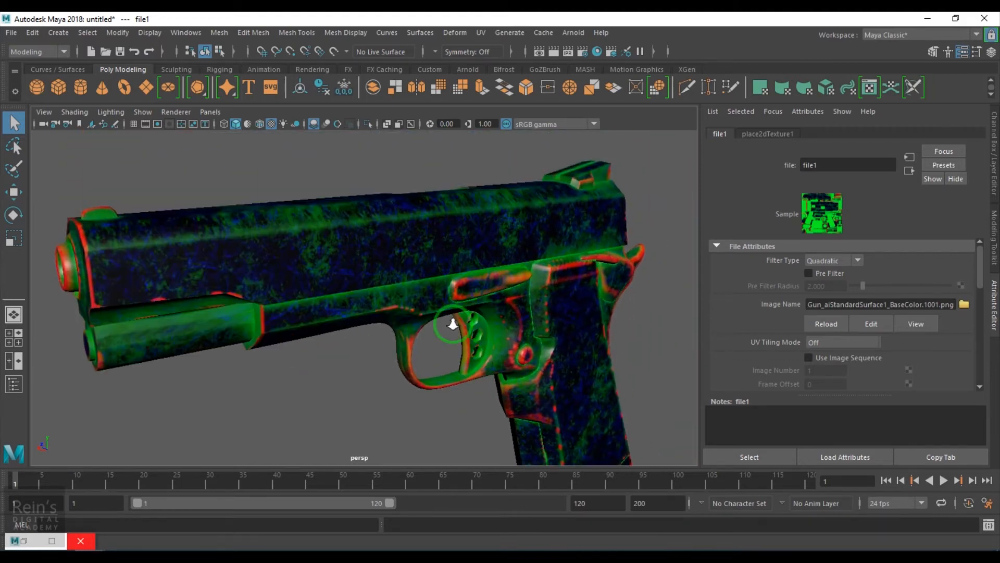
pyautogui.scroll(-1, 491, 328)
pyautogui.keyDown('alt'); pyautogui.moveTo(473, 285); pyautogui.dragTo(443, 328); pyautogui.keyUp('alt')
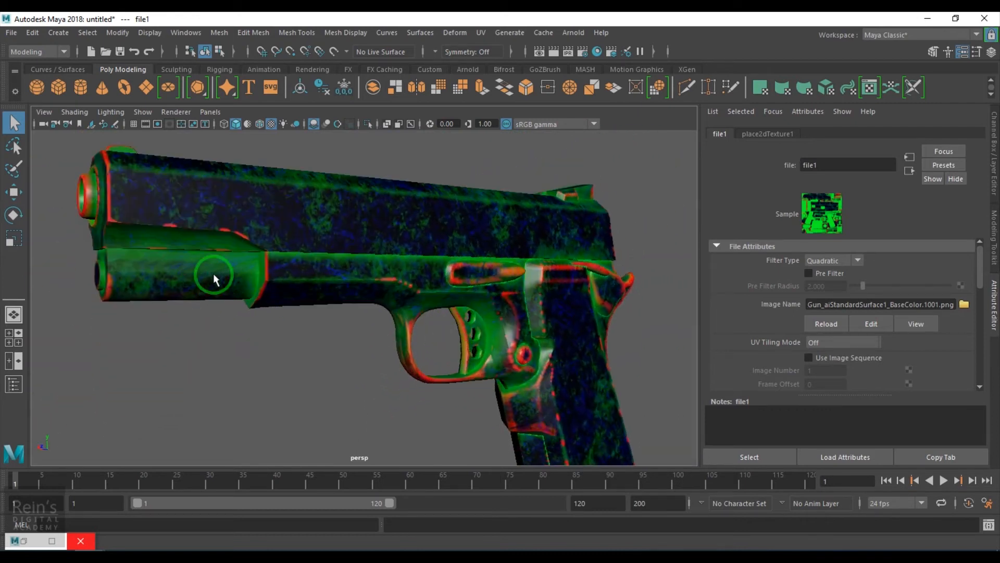
pyautogui.keyDown('alt'); pyautogui.moveTo(234, 296); pyautogui.dragTo(359, 322); pyautogui.keyUp('alt')
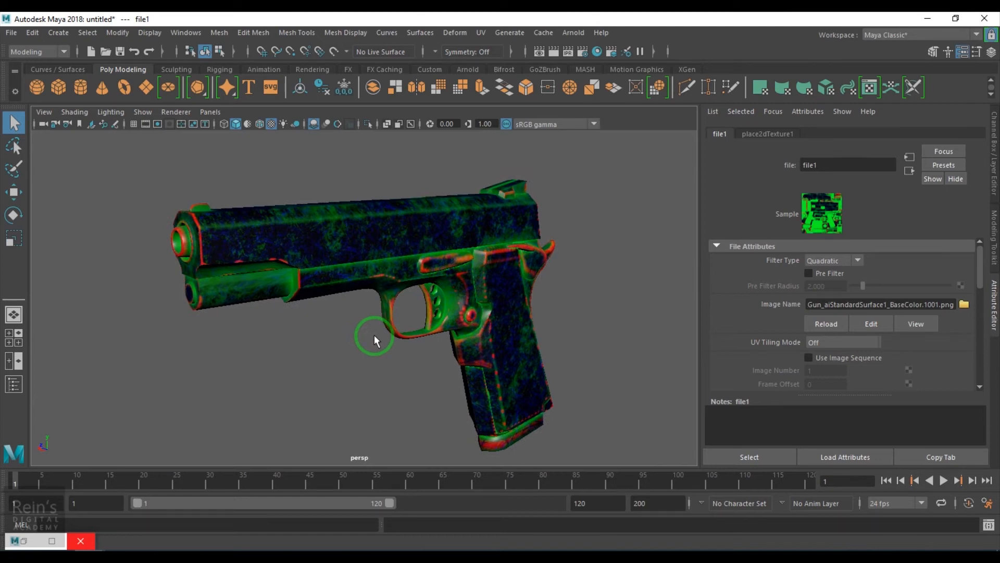
pyautogui.keyDown('alt'); pyautogui.moveTo(495, 390); pyautogui.dragTo(446, 377); pyautogui.keyUp('alt')
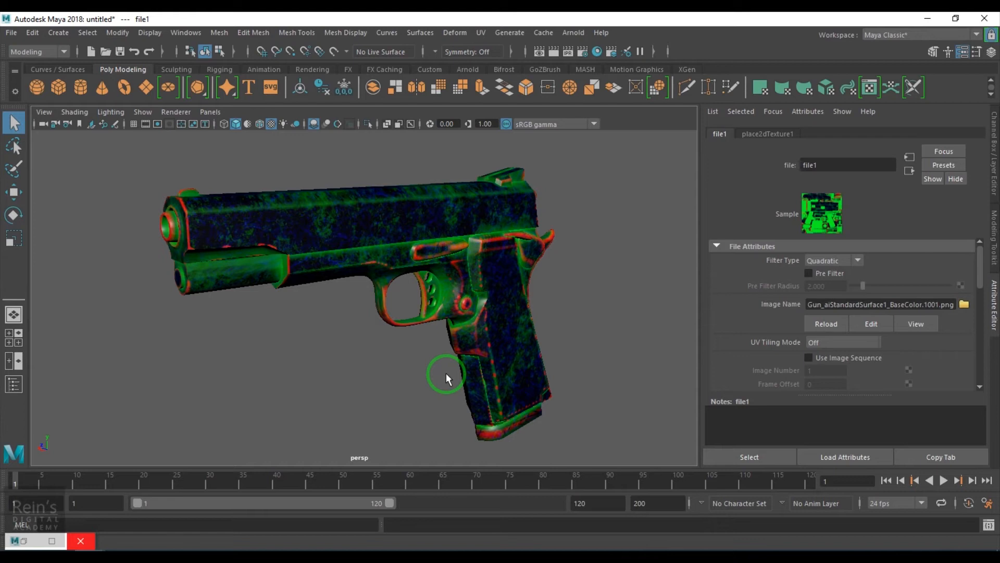
pyautogui.moveTo(529, 308)
pyautogui.keyDown('alt'); pyautogui.mouseDown()
pyautogui.moveTo(384, 308)
pyautogui.moveTo(538, 311)
pyautogui.mouseUp(); pyautogui.keyUp('alt')
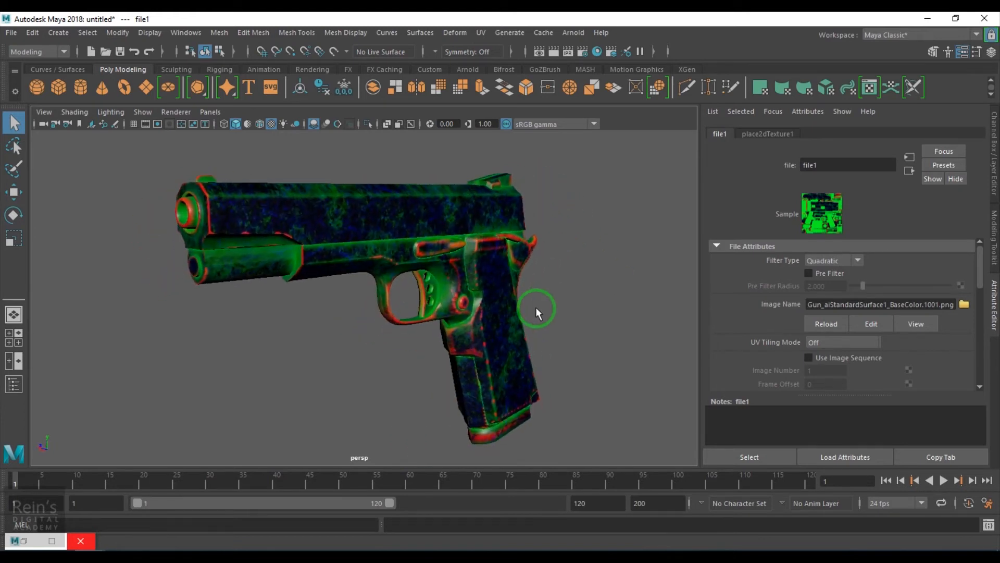
pyautogui.keyDown('alt'); pyautogui.moveTo(439, 346); pyautogui.dragTo(416, 353); pyautogui.keyUp('alt')
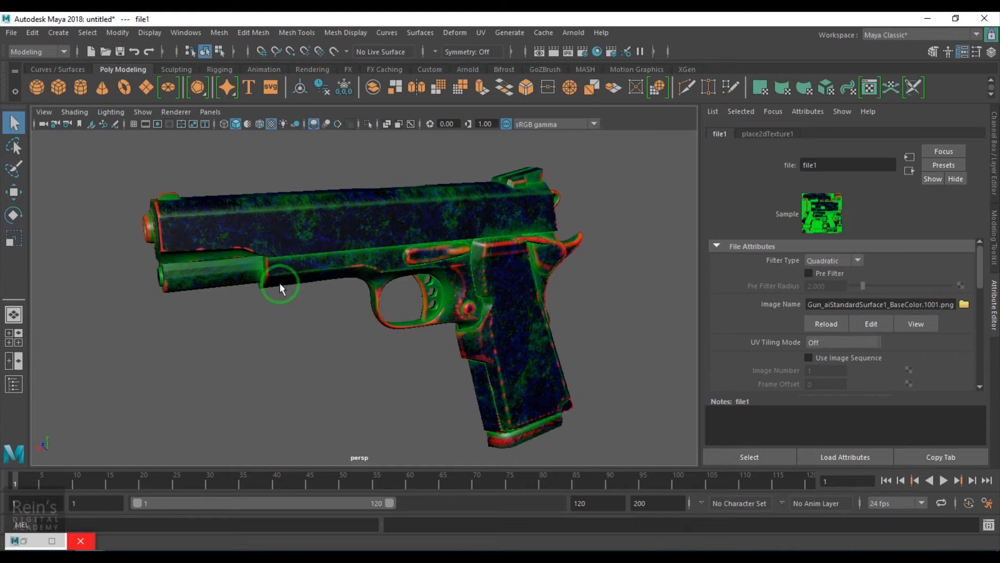
# Graph the network of the pistol scene's blinn1 material in the Hypershade.
pyautogui.click(31, 539)
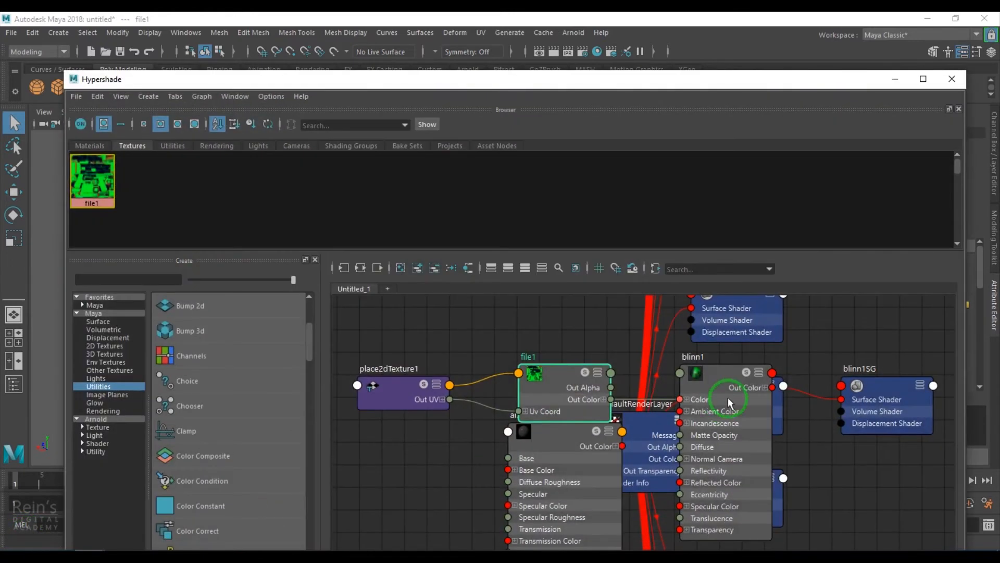
pyautogui.click(90, 145)
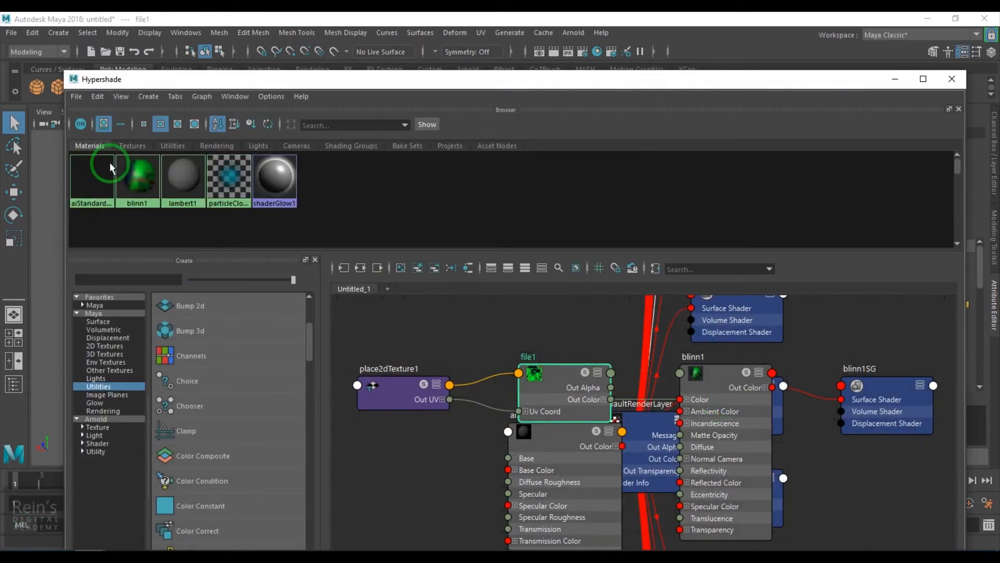
pyautogui.moveTo(135, 169); pyautogui.dragTo(137, 204, button='right')
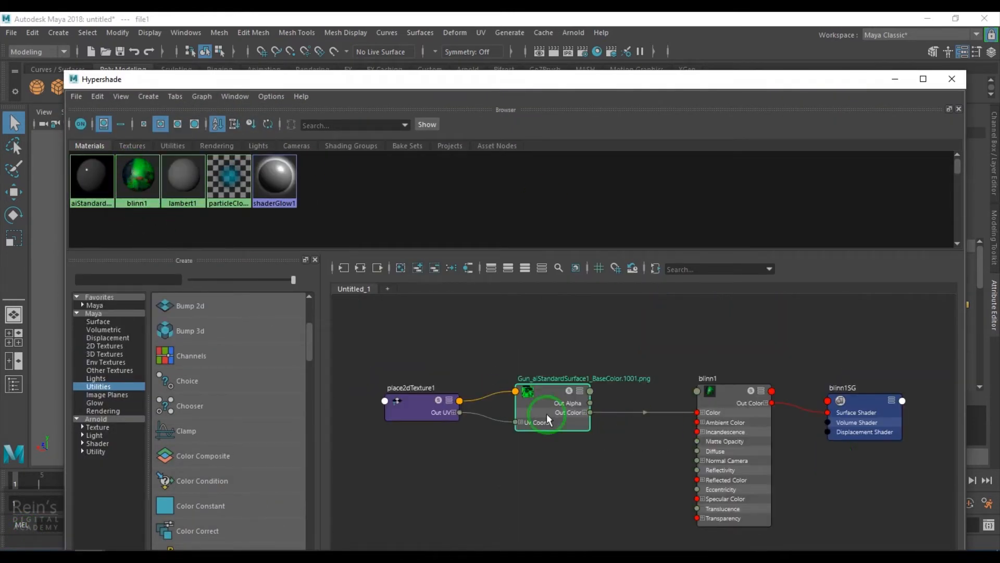
pyautogui.scroll(3, 461, 424)
pyautogui.keyDown('alt'); pyautogui.moveTo(494, 436); pyautogui.dragTo(570, 427, button='middle'); pyautogui.keyUp('alt')
# Delete the connection from the BaseColor file's Out Color to blinn1's Color, and move the two texture nodes up.
pyautogui.moveTo(440, 330); pyautogui.dragTo(659, 442)
pyautogui.moveTo(476, 412); pyautogui.dragTo(544, 405)
pyautogui.click(710, 472)
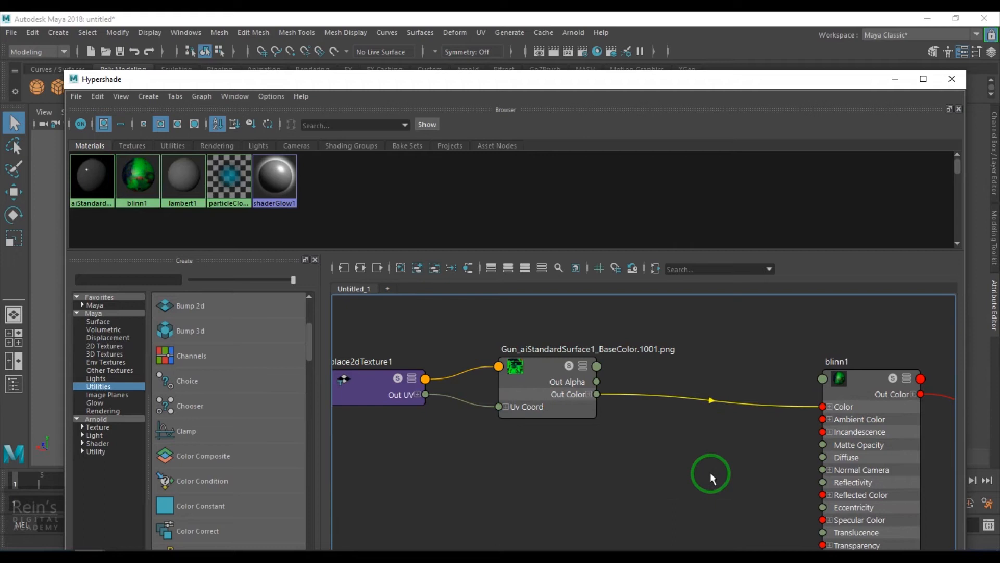
pyautogui.press('Delete')
pyautogui.moveTo(414, 344); pyautogui.dragTo(566, 357)
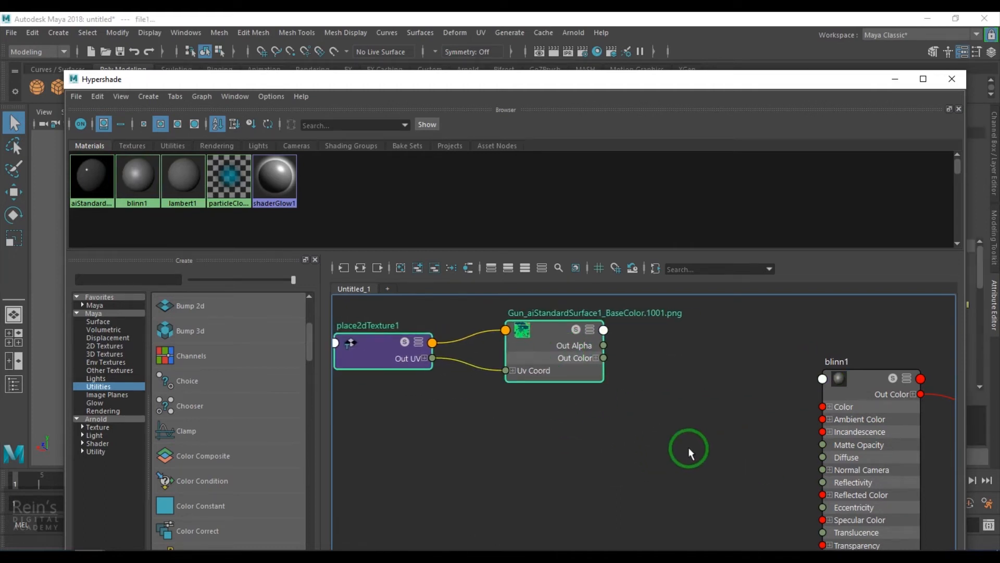
# Add a Blend Colors node between the BaseColor file texture and blinn1.
pyautogui.click(648, 436)
pyautogui.press('Tab')
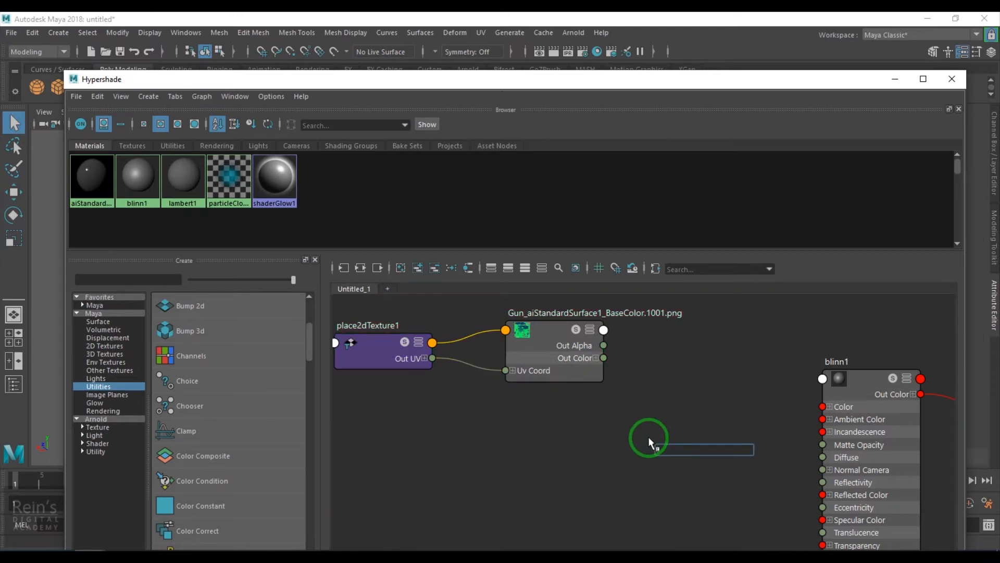
pyautogui.click(689, 505)
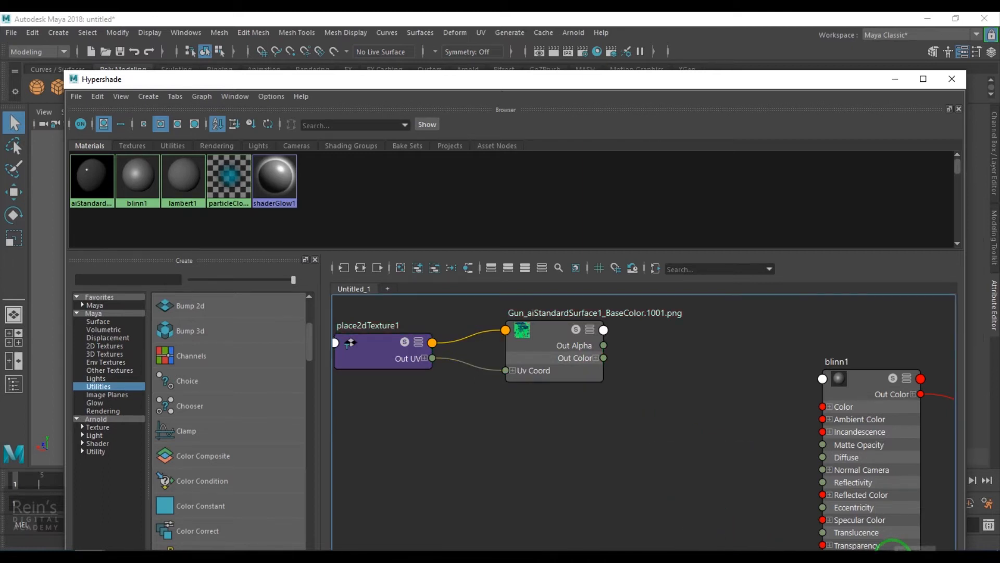
pyautogui.press('Tab')
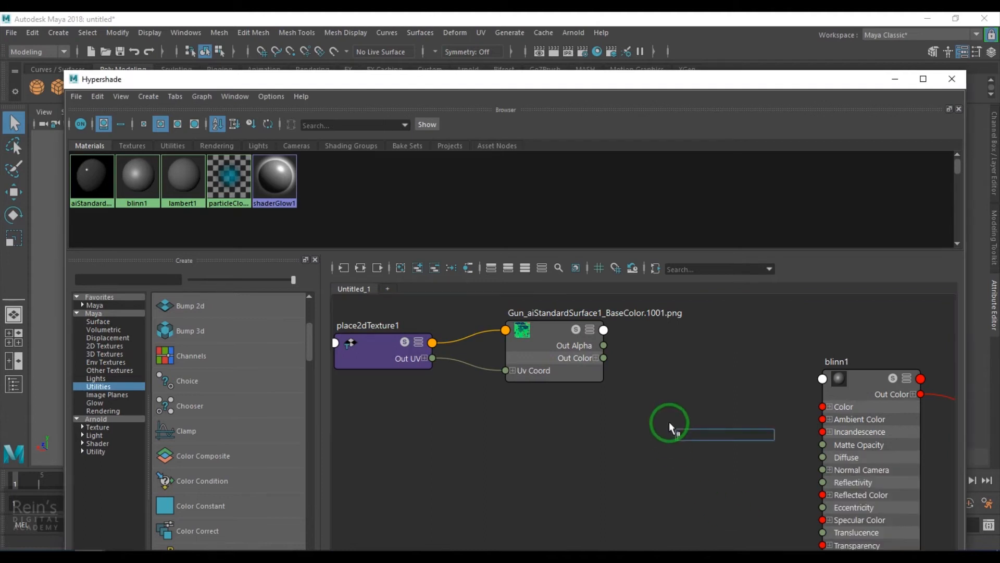
pyautogui.write('blend')
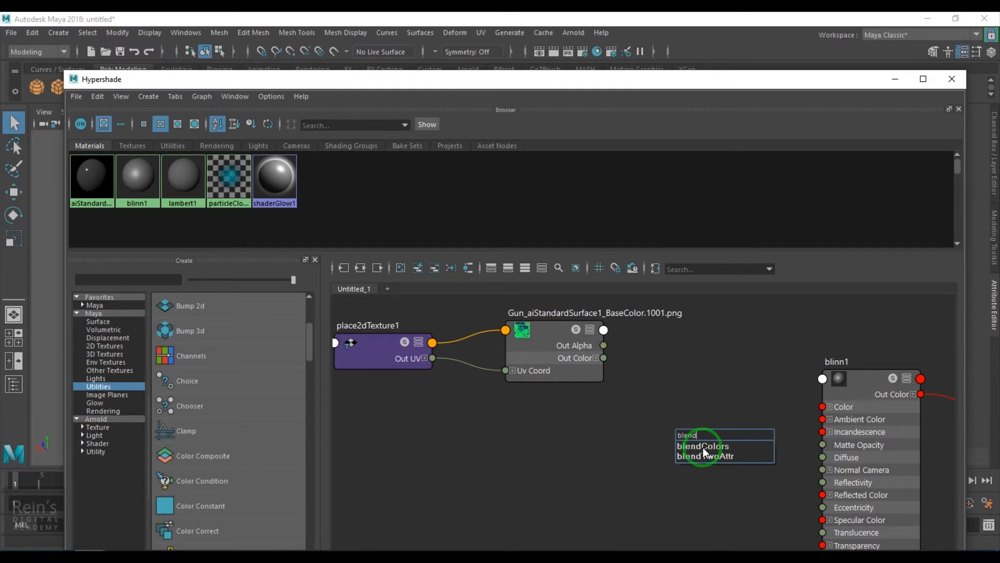
pyautogui.click(702, 447)
pyautogui.moveTo(698, 451); pyautogui.dragTo(699, 429)
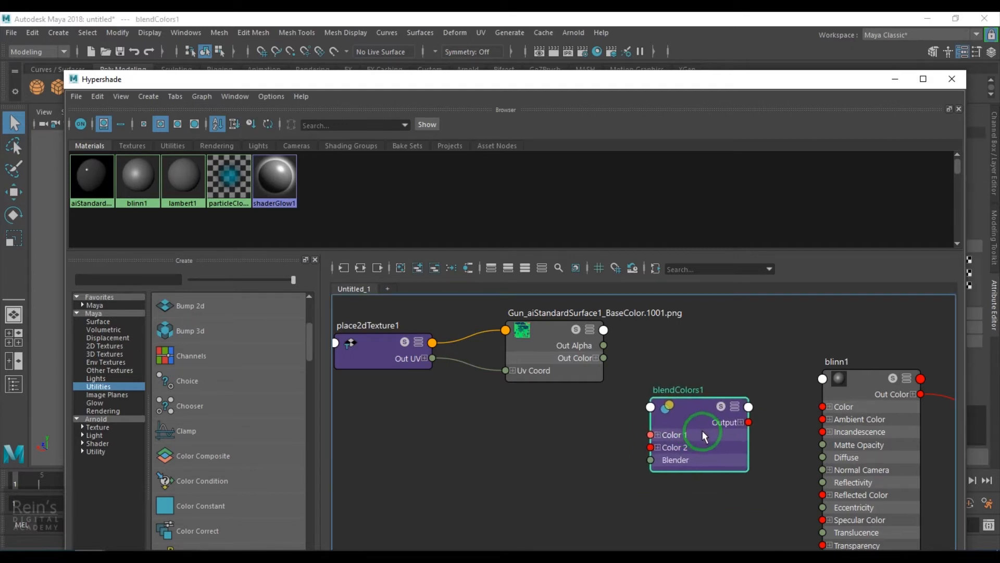
# Set blendColors1's Color 2 to a near-black with HSV 240, 0.154, 0.012, and its Color 1 to a very dark shade.
pyautogui.moveTo(786, 84); pyautogui.dragTo(507, 85)
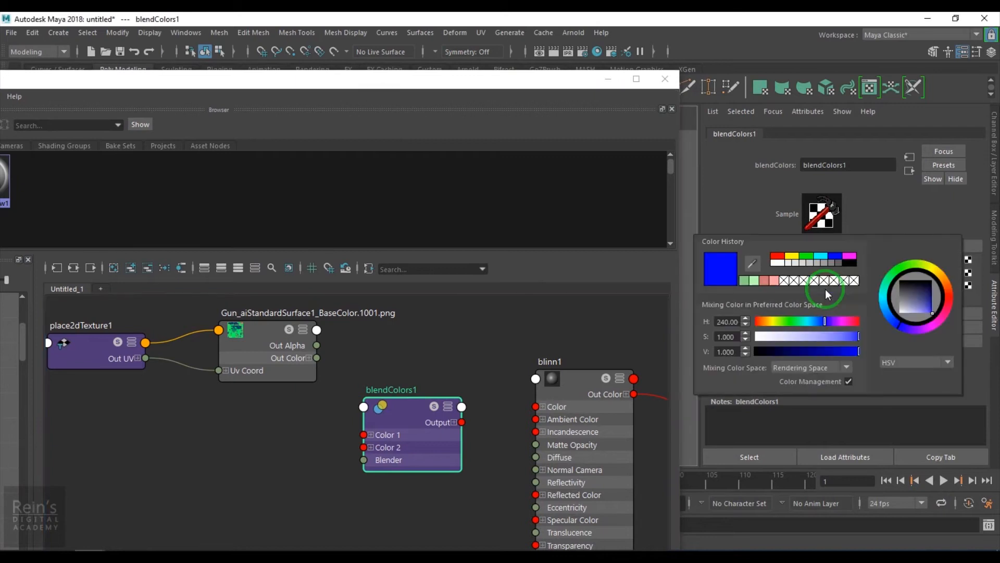
pyautogui.click(829, 286)
pyautogui.moveTo(781, 347)
pyautogui.mouseDown()
pyautogui.moveTo(733, 350)
pyautogui.moveTo(772, 331)
pyautogui.mouseUp()
pyautogui.click(777, 332)
pyautogui.click(771, 347)
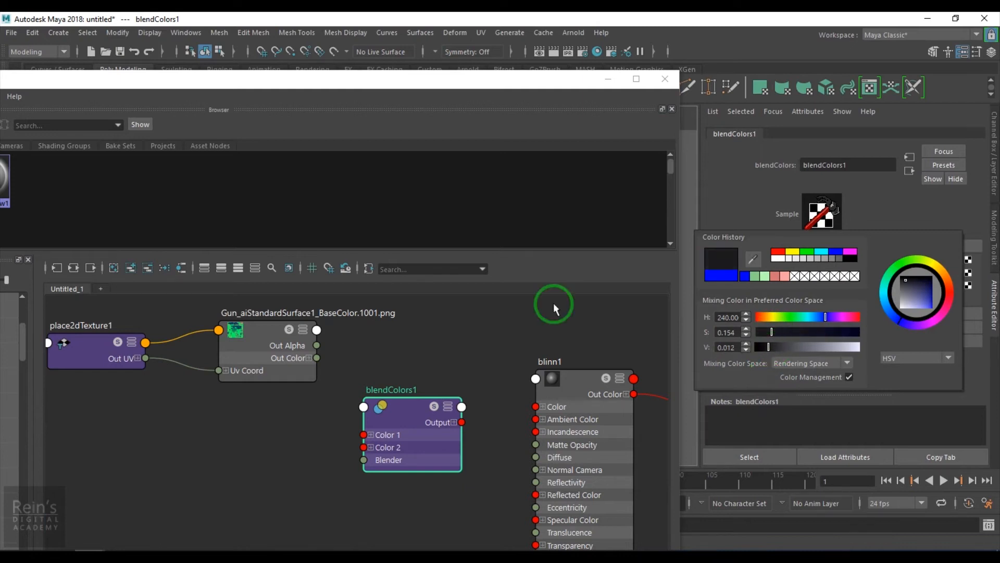
pyautogui.click(223, 438)
pyautogui.moveTo(362, 430); pyautogui.dragTo(314, 440)
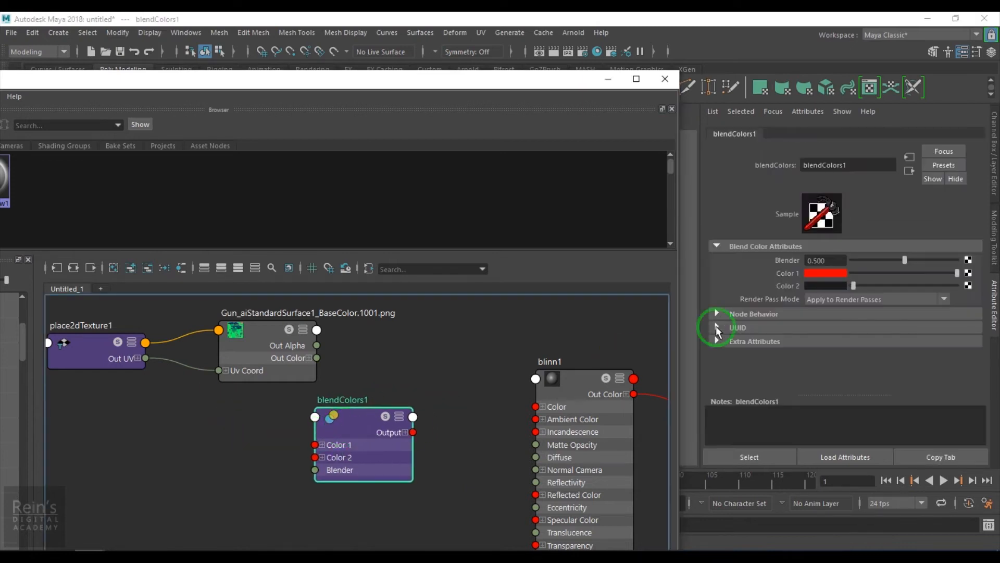
pyautogui.click(831, 278)
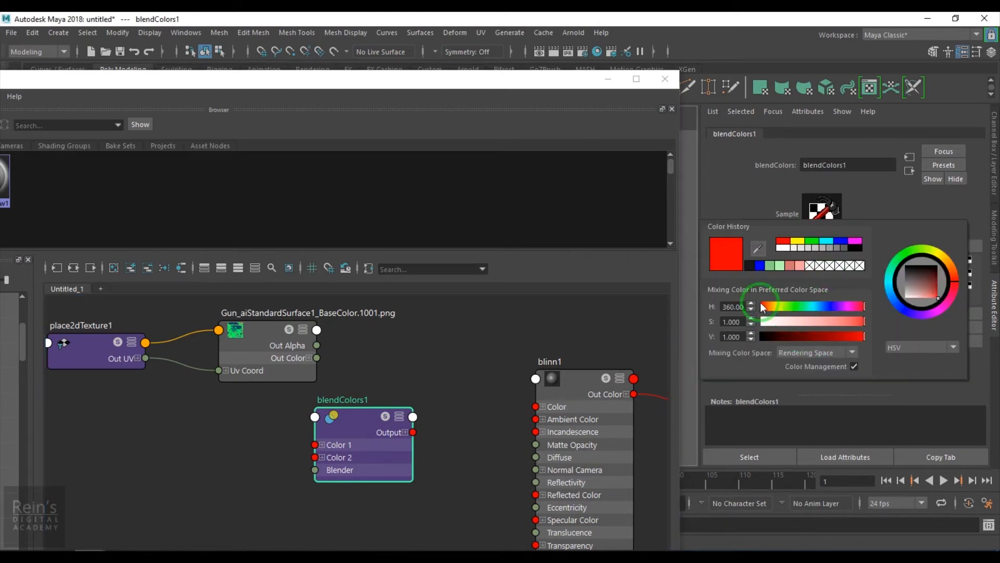
pyautogui.click(748, 265)
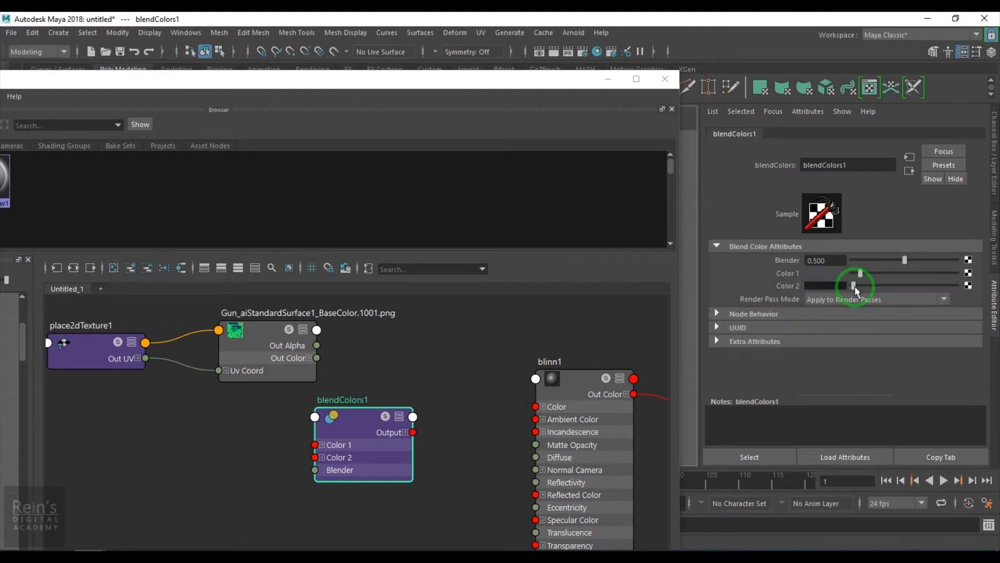
# Connect blendColors1's Output to blinn1's Color and move the two texture nodes away to leave room before the blend node.
pyautogui.scroll(2, 400, 444)
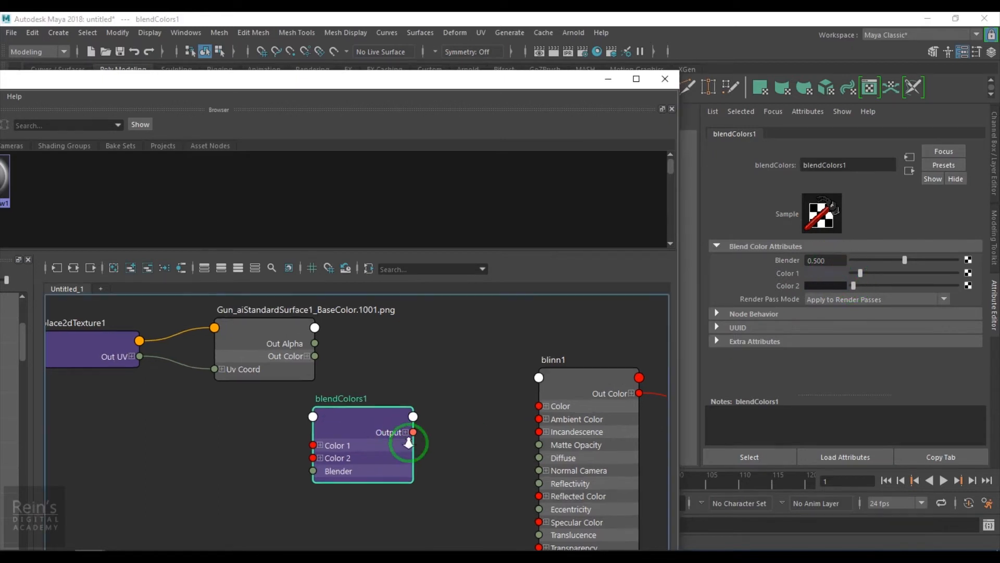
pyautogui.moveTo(402, 446); pyautogui.dragTo(559, 402)
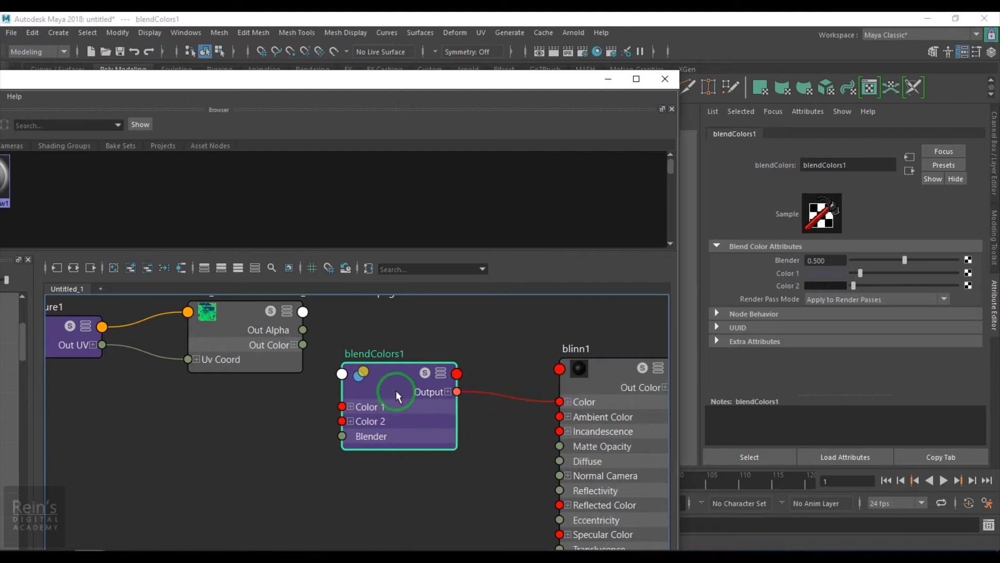
pyautogui.click(249, 334)
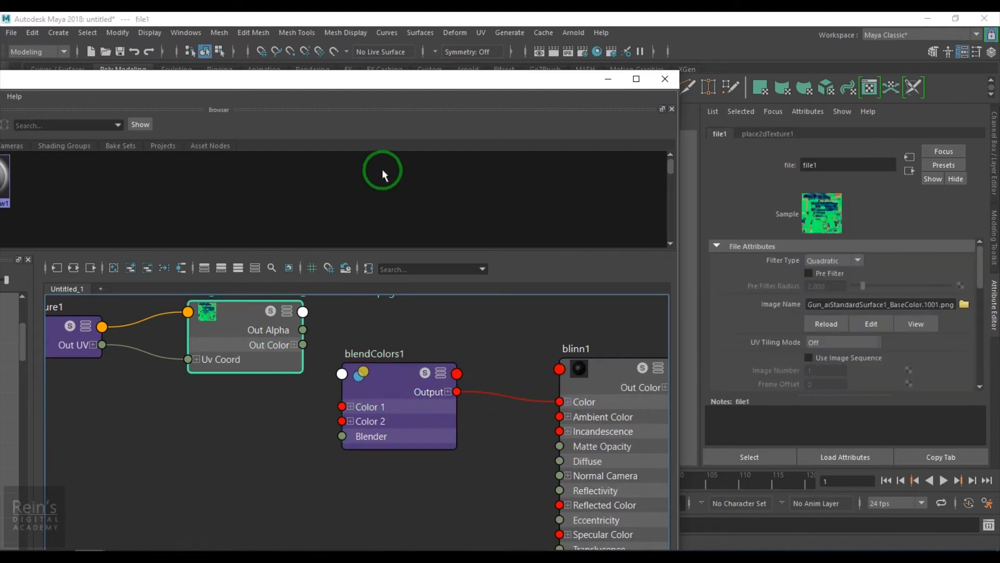
pyautogui.moveTo(480, 97); pyautogui.dragTo(514, 90)
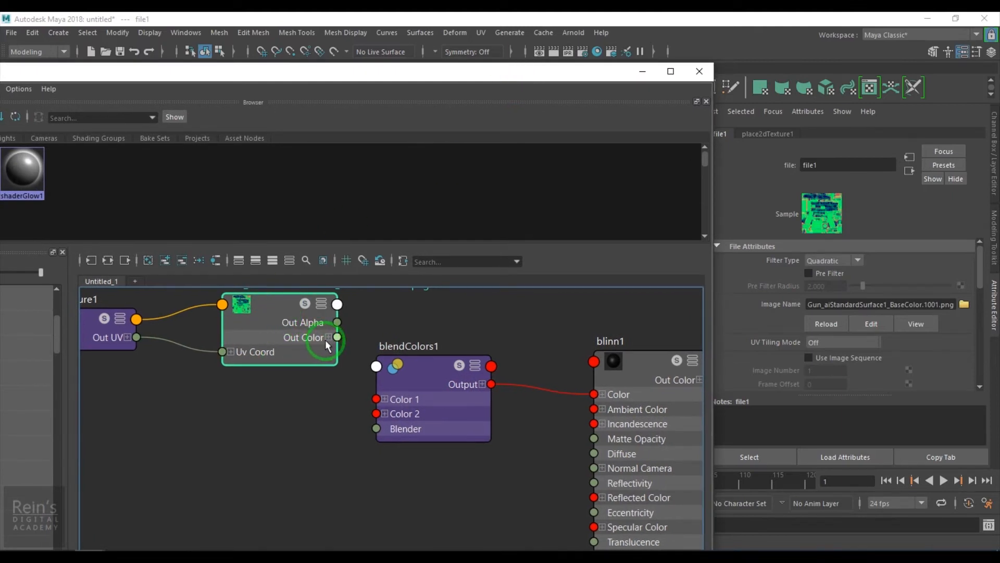
pyautogui.keyDown('alt'); pyautogui.moveTo(276, 401); pyautogui.dragTo(405, 427, button='middle'); pyautogui.keyUp('alt')
pyautogui.moveTo(182, 313); pyautogui.dragTo(257, 368)
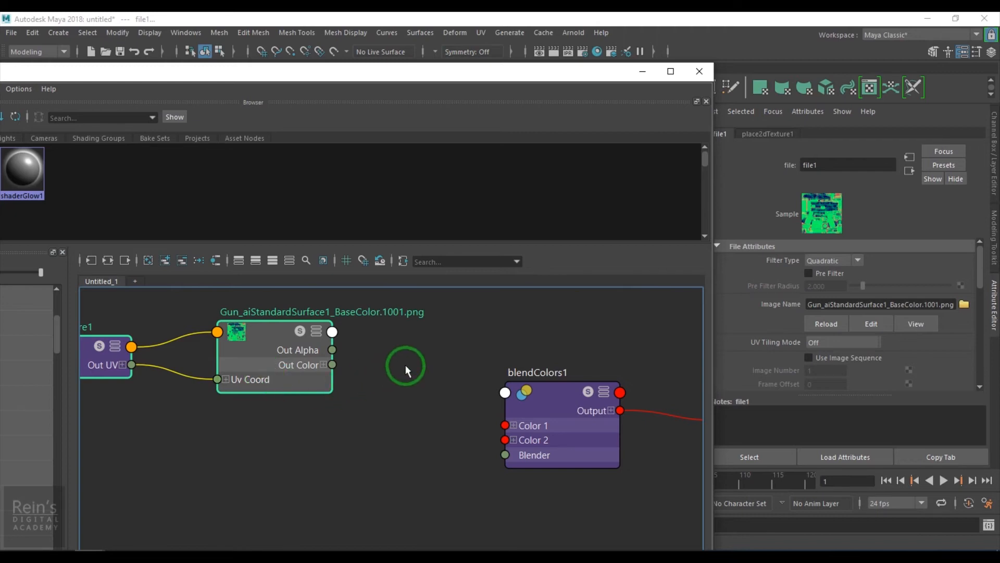
# Add a Channels node between the BaseColor file texture and blendColors1.
pyautogui.click(399, 352)
pyautogui.press('Tab')
pyautogui.write('cha')
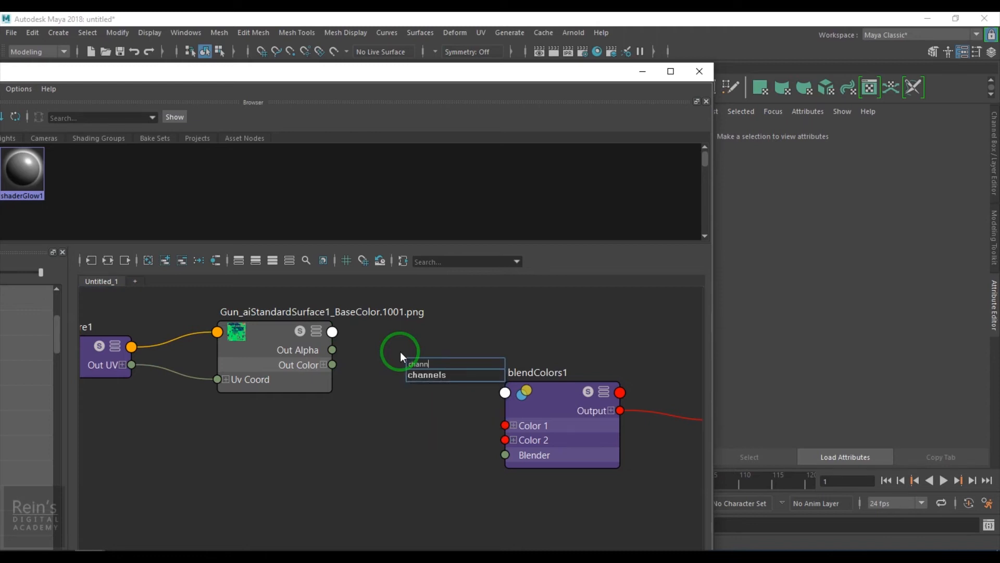
pyautogui.click(429, 373)
pyautogui.moveTo(425, 374); pyautogui.dragTo(398, 348)
pyautogui.keyDown('alt'); pyautogui.moveTo(340, 381); pyautogui.dragTo(479, 414, button='middle'); pyautogui.keyUp('alt')
pyautogui.moveTo(203, 315); pyautogui.dragTo(404, 396)
pyautogui.moveTo(415, 391); pyautogui.dragTo(297, 380)
pyautogui.moveTo(543, 393); pyautogui.dragTo(465, 379)
pyautogui.keyDown('alt'); pyautogui.moveTo(403, 370); pyautogui.dragTo(446, 412, button='right'); pyautogui.keyUp('alt')
pyautogui.keyDown('alt'); pyautogui.moveTo(446, 411); pyautogui.dragTo(393, 413, button='middle'); pyautogui.keyUp('alt')
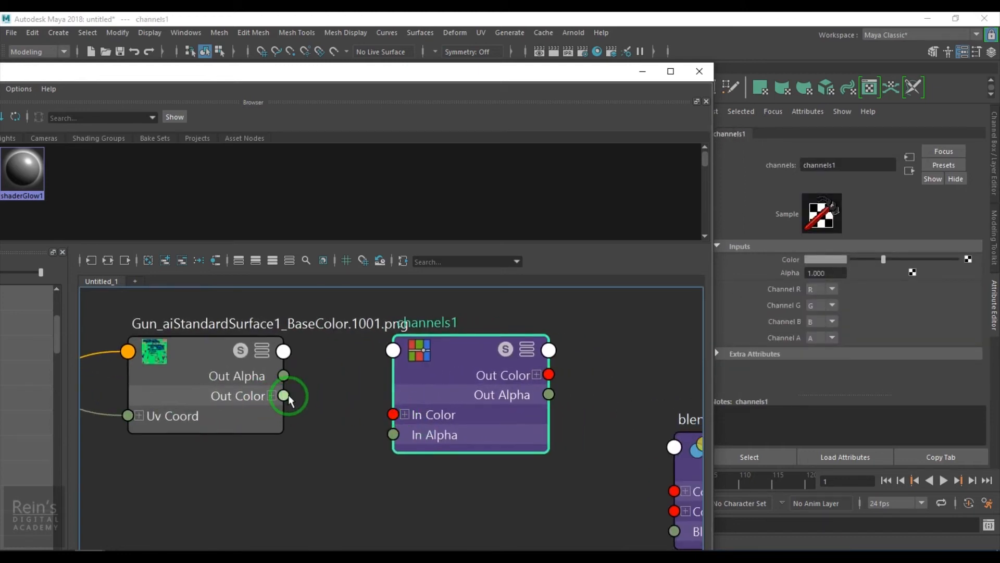
# Connect the BaseColor file's Out Color to channels1's In Color and set Channel R, G and B to B.
pyautogui.moveTo(283, 395); pyautogui.dragTo(393, 414)
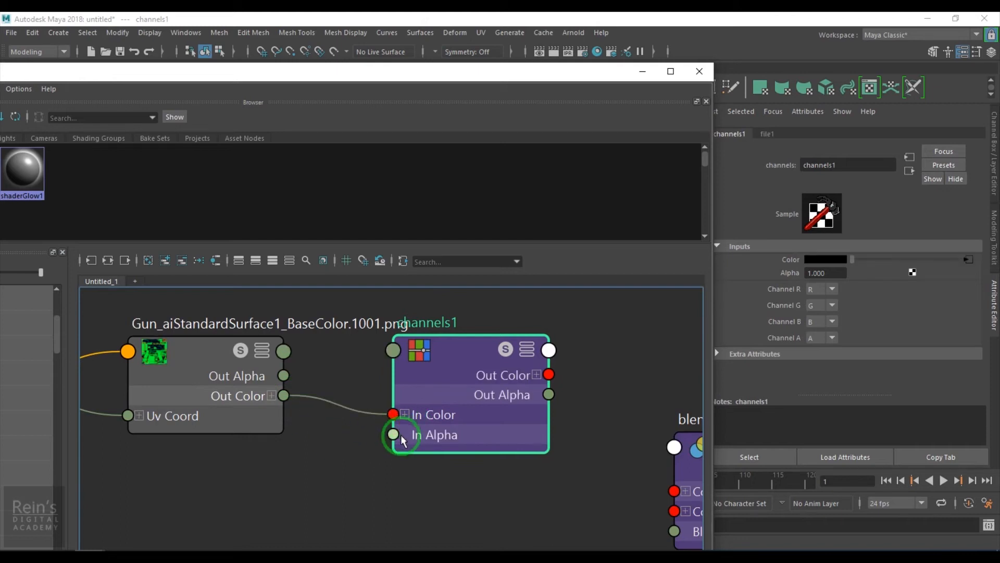
pyautogui.click(824, 287)
pyautogui.click(830, 327)
pyautogui.click(824, 306)
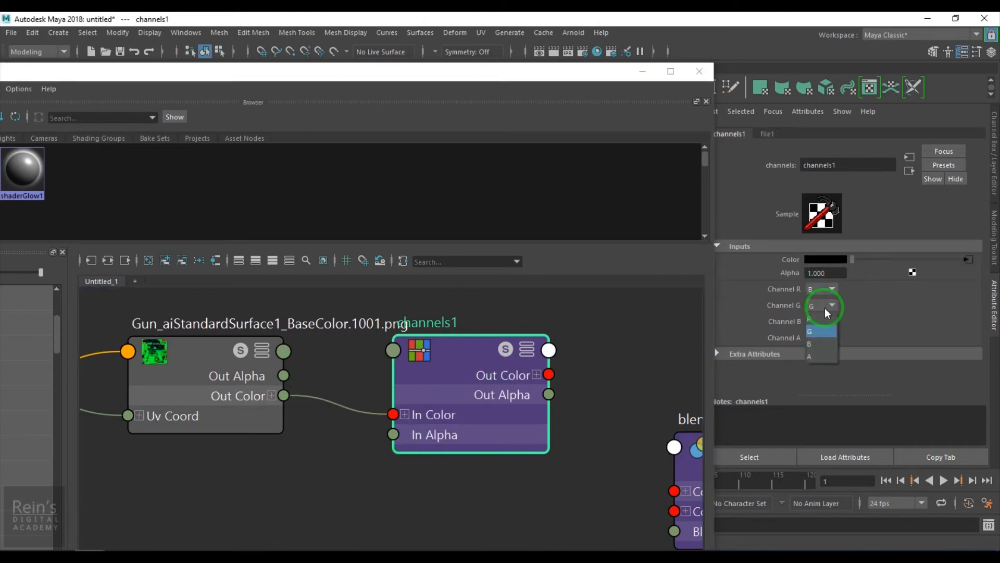
pyautogui.click(823, 343)
pyautogui.click(827, 323)
pyautogui.click(827, 360)
# Expand channels1's Out Color and connect Out Color R to blendColors1's Blender.
pyautogui.scroll(-3, 364, 428)
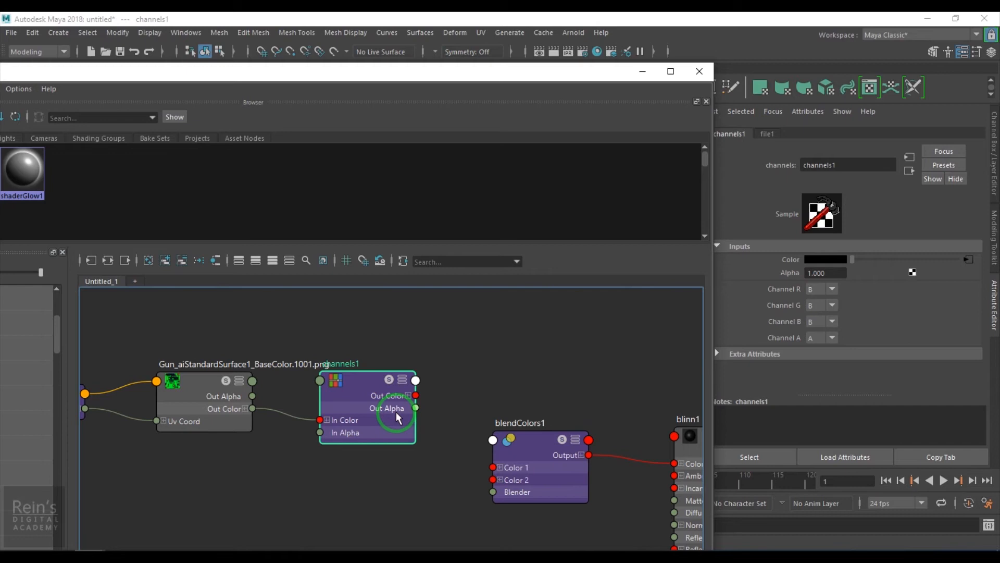
pyautogui.moveTo(397, 416); pyautogui.dragTo(526, 500)
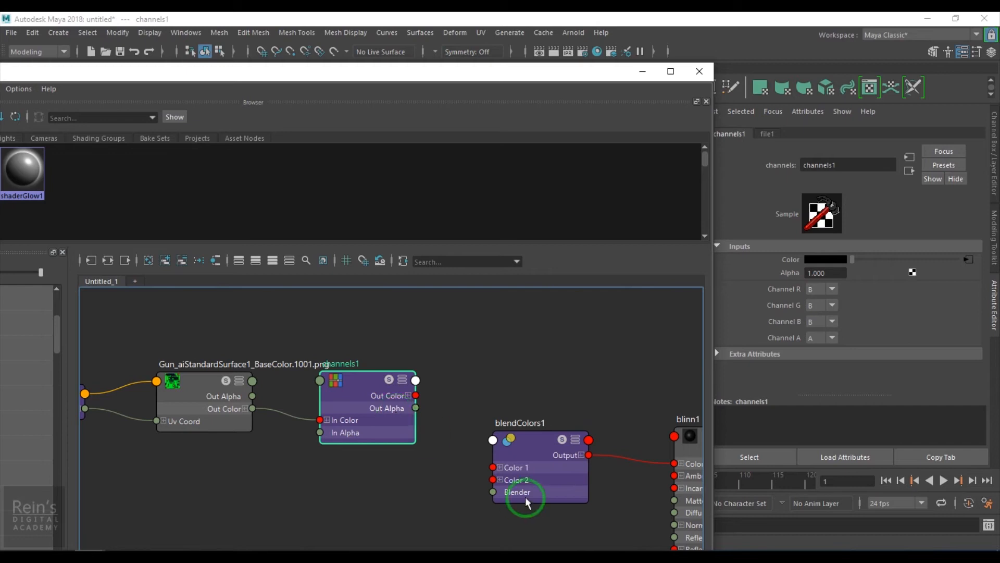
pyautogui.click(542, 438)
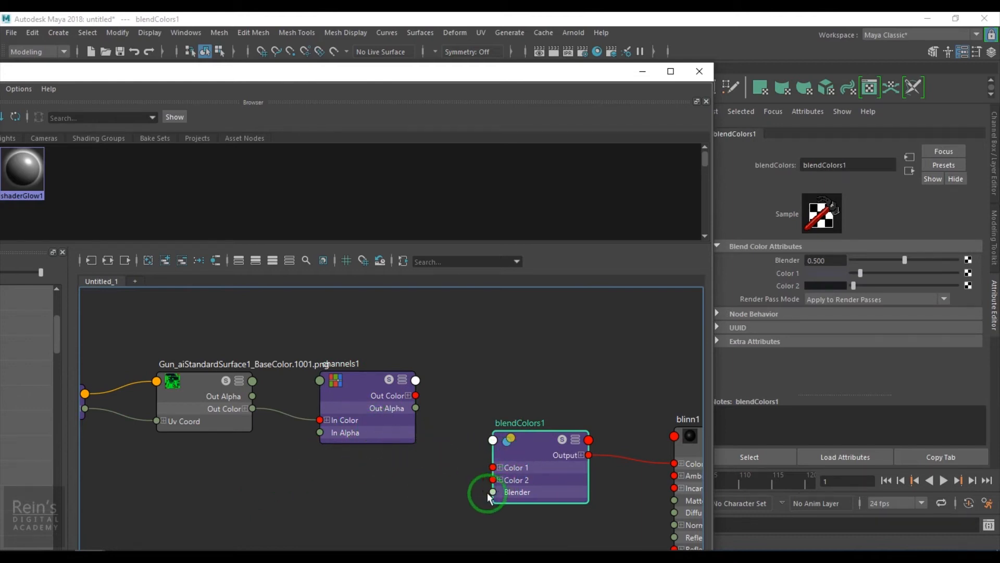
pyautogui.moveTo(411, 398); pyautogui.dragTo(409, 399)
pyautogui.click(413, 397)
pyautogui.moveTo(383, 394); pyautogui.dragTo(493, 491)
pyautogui.click(382, 390)
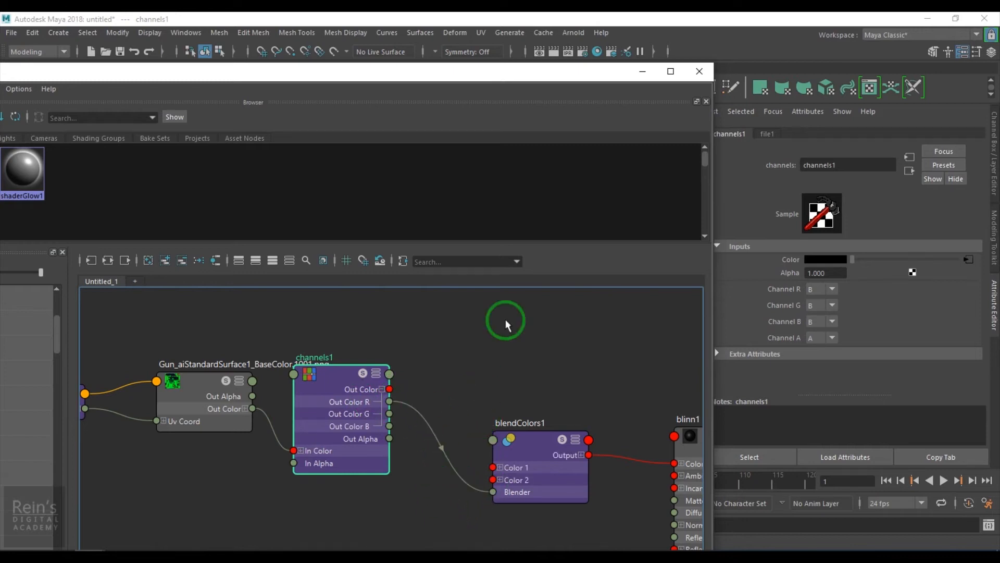
# Uncover the viewport and examine the blended material on the pistol up close.
pyautogui.moveTo(625, 74); pyautogui.dragTo(438, 440)
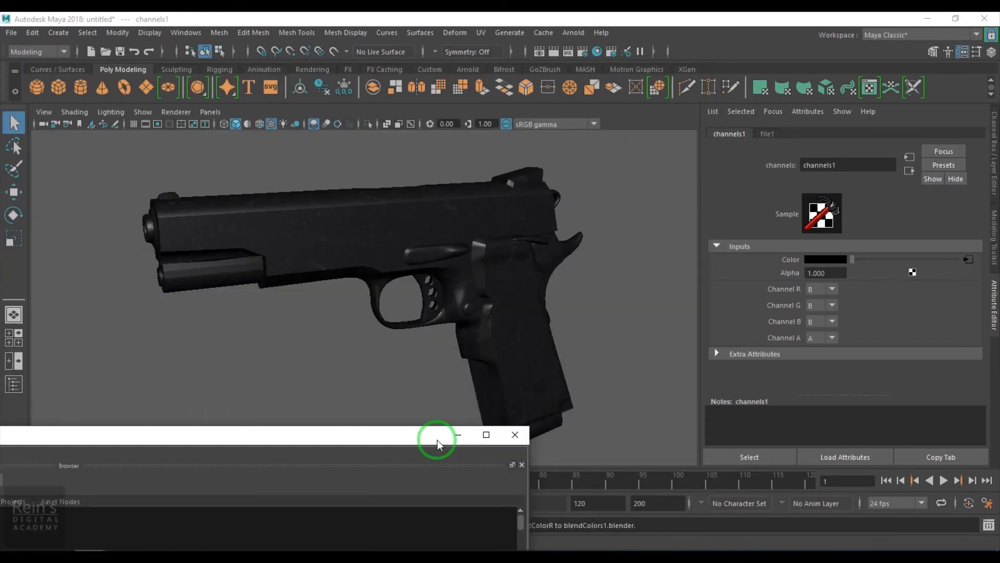
pyautogui.keyDown('alt'); pyautogui.moveTo(440, 305); pyautogui.dragTo(303, 312); pyautogui.keyUp('alt')
pyautogui.scroll(5, 411, 281)
pyautogui.keyDown('alt'); pyautogui.moveTo(303, 312); pyautogui.dragTo(229, 312, button='right'); pyautogui.keyUp('alt')
pyautogui.keyDown('alt'); pyautogui.moveTo(413, 299); pyautogui.dragTo(392, 333); pyautogui.keyUp('alt')
pyautogui.moveTo(330, 435); pyautogui.dragTo(672, 77)
# Delete channels1, connect the BaseColor file's Out Color B to blendColors1's Blender, and move the texture nodes next to the blend node.
pyautogui.scroll(-3, 557, 475)
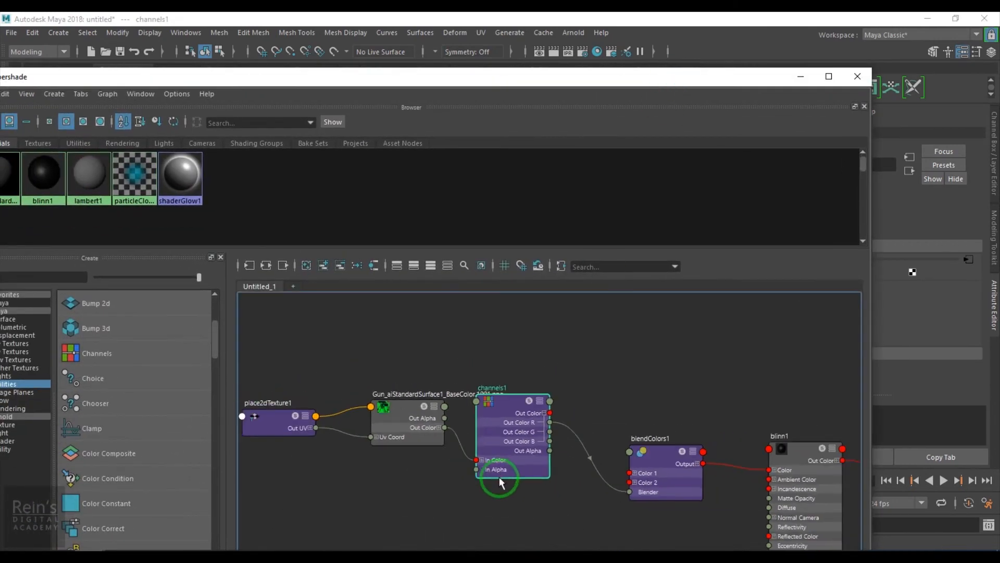
pyautogui.moveTo(463, 342); pyautogui.dragTo(566, 505)
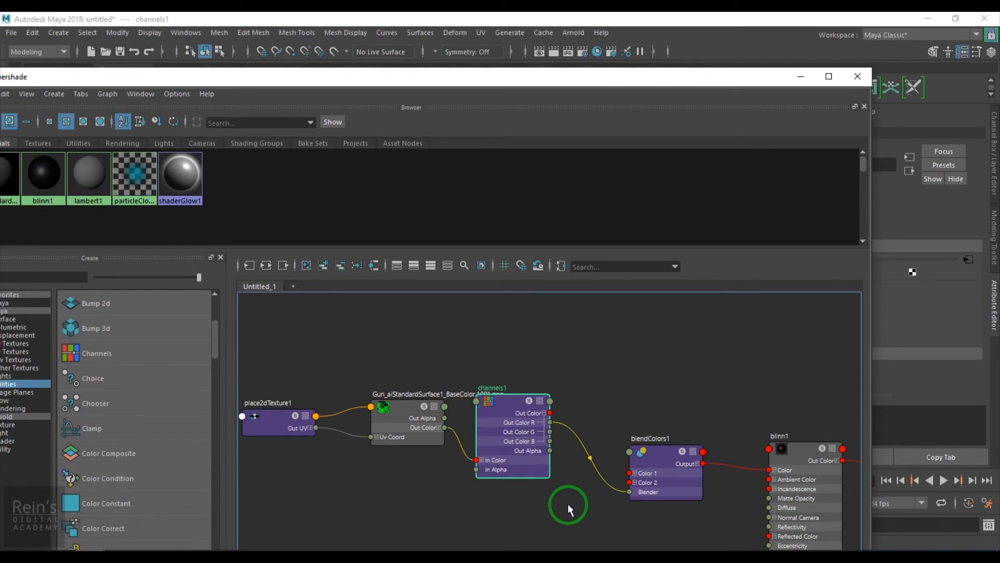
pyautogui.moveTo(490, 416); pyautogui.dragTo(501, 398)
pyautogui.press('Delete')
pyautogui.click(439, 427)
pyautogui.moveTo(444, 457); pyautogui.dragTo(629, 491)
pyautogui.moveTo(279, 377); pyautogui.dragTo(518, 471)
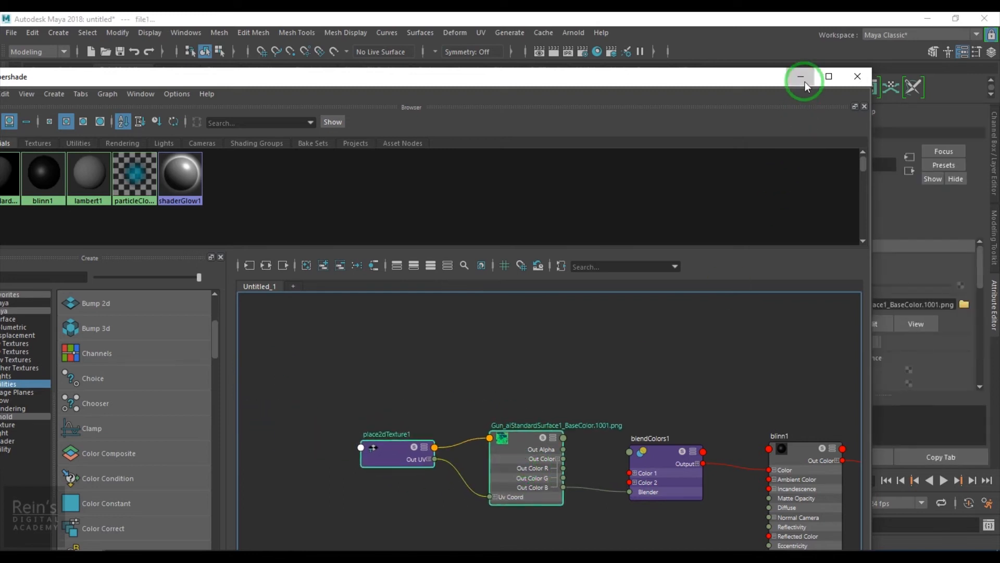
# Examine the blend on the pistol in the viewport and review blendColors1's network and color attributes.
pyautogui.click(804, 82)
pyautogui.keyDown('alt'); pyautogui.moveTo(531, 310); pyautogui.dragTo(422, 283); pyautogui.keyUp('alt')
pyautogui.click(21, 540)
pyautogui.moveTo(620, 81); pyautogui.dragTo(579, 45)
pyautogui.keyDown('alt'); pyautogui.moveTo(549, 445); pyautogui.dragTo(517, 420, button='middle'); pyautogui.keyUp('alt')
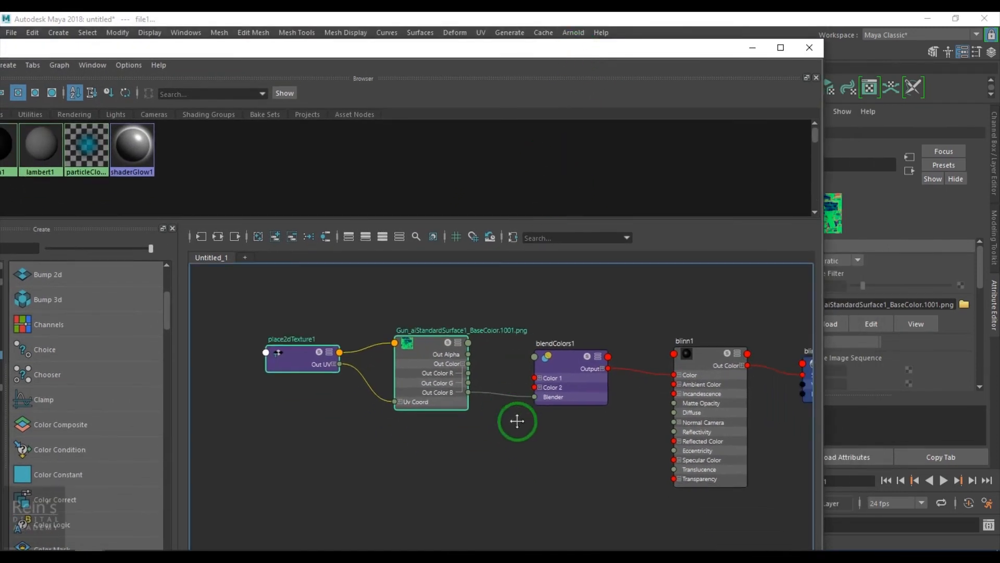
pyautogui.scroll(2, 521, 433)
pyautogui.click(571, 348)
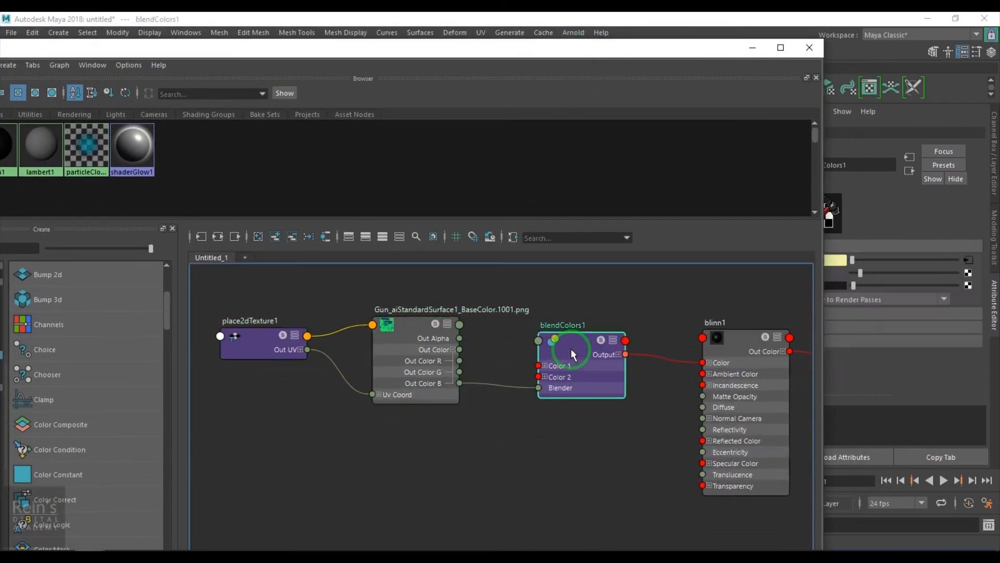
pyautogui.moveTo(691, 49); pyautogui.dragTo(554, 51)
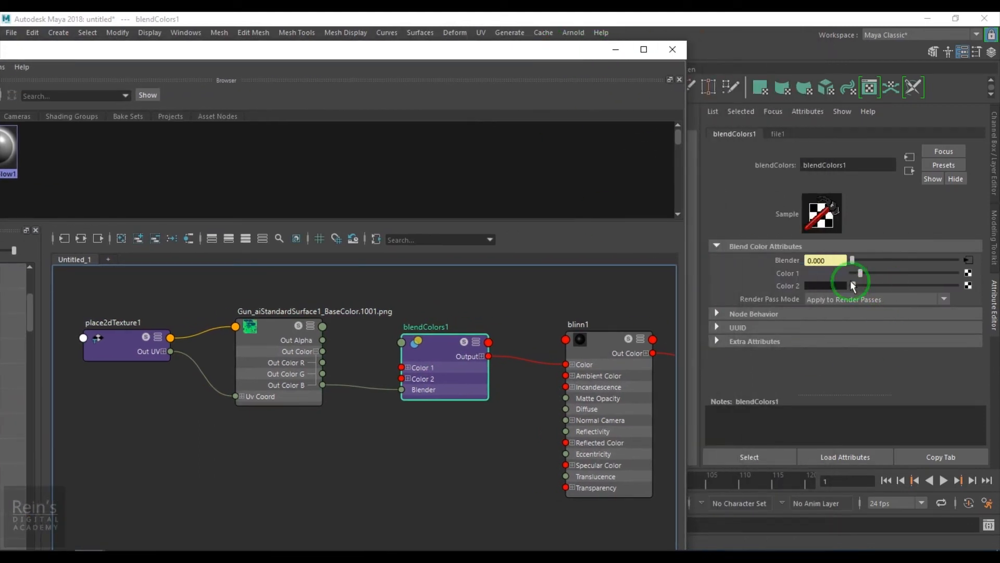
# Move the texture nodes and blendColors1 away from blinn1 and add a second Blend Colors node in the gap.
pyautogui.moveTo(409, 447); pyautogui.dragTo(521, 448, button='middle')
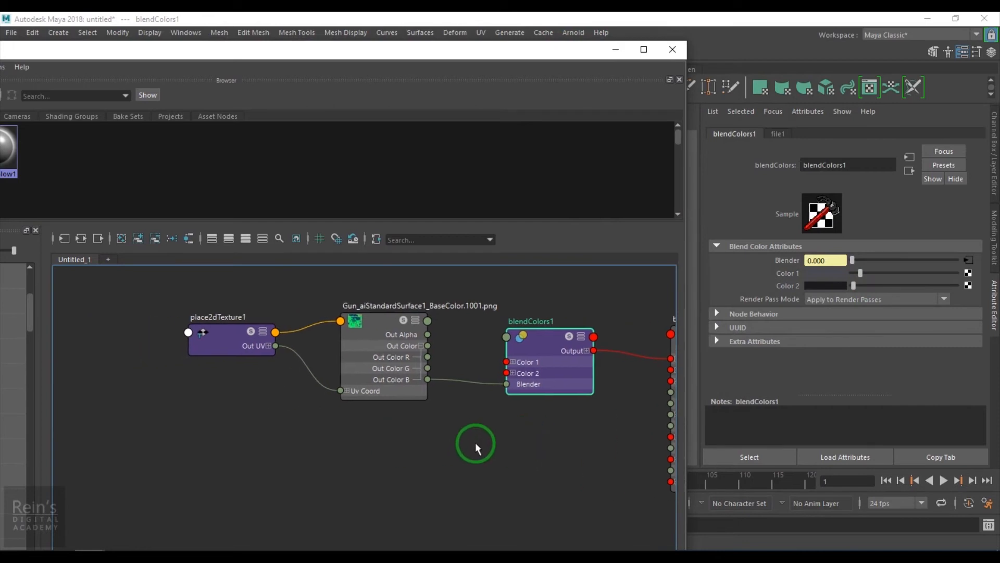
pyautogui.moveTo(199, 286); pyautogui.dragTo(381, 374)
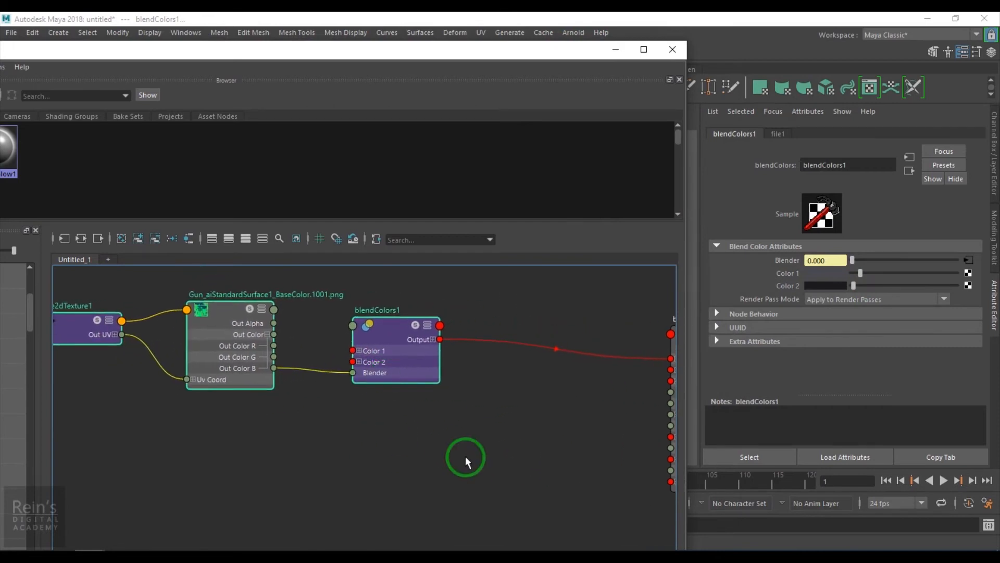
pyautogui.click(465, 455)
pyautogui.press('Tab')
pyautogui.write('ble')
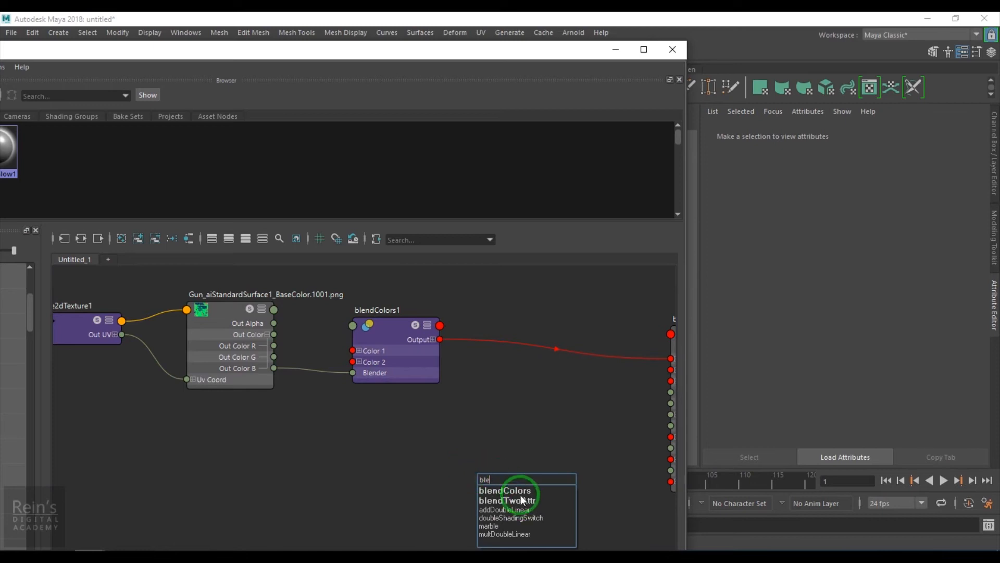
pyautogui.click(508, 490)
pyautogui.moveTo(472, 427); pyautogui.dragTo(505, 423)
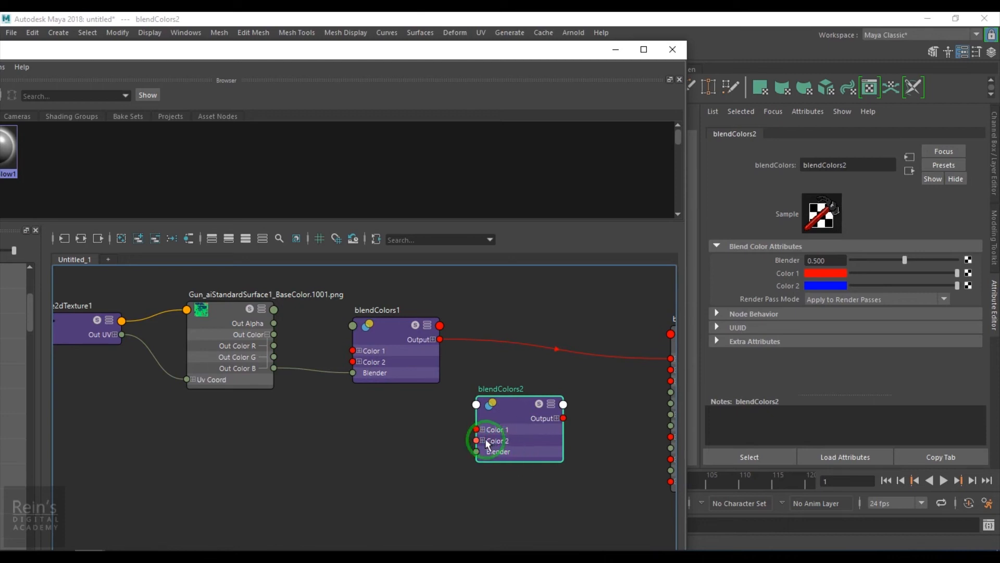
pyautogui.moveTo(488, 408); pyautogui.dragTo(511, 381)
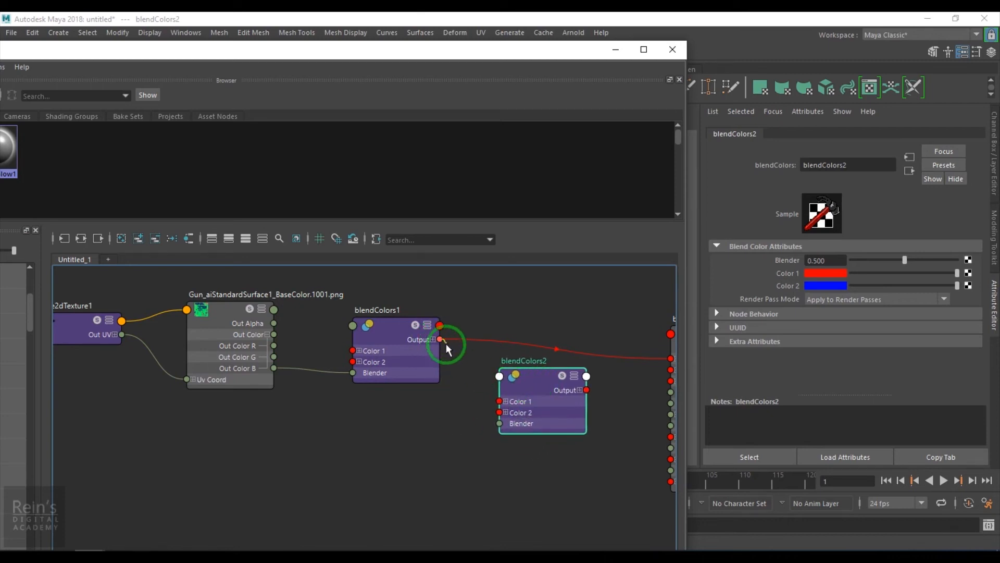
# Connect blendColors1's Output to blendColors2's Color 2 and set blendColors2's Color 1 to a muted brown.
pyautogui.moveTo(467, 423); pyautogui.dragTo(499, 413)
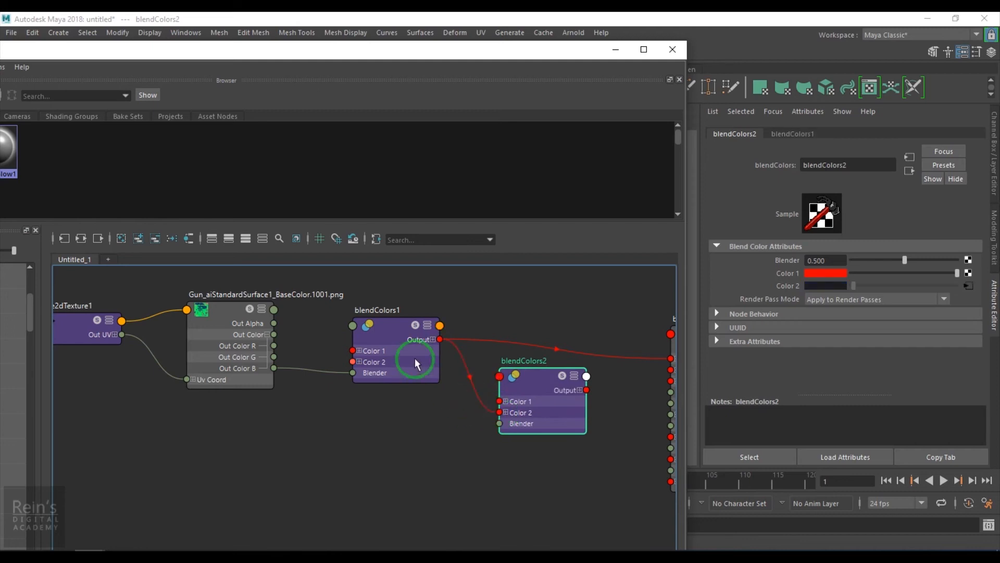
pyautogui.click(532, 385)
pyautogui.click(818, 274)
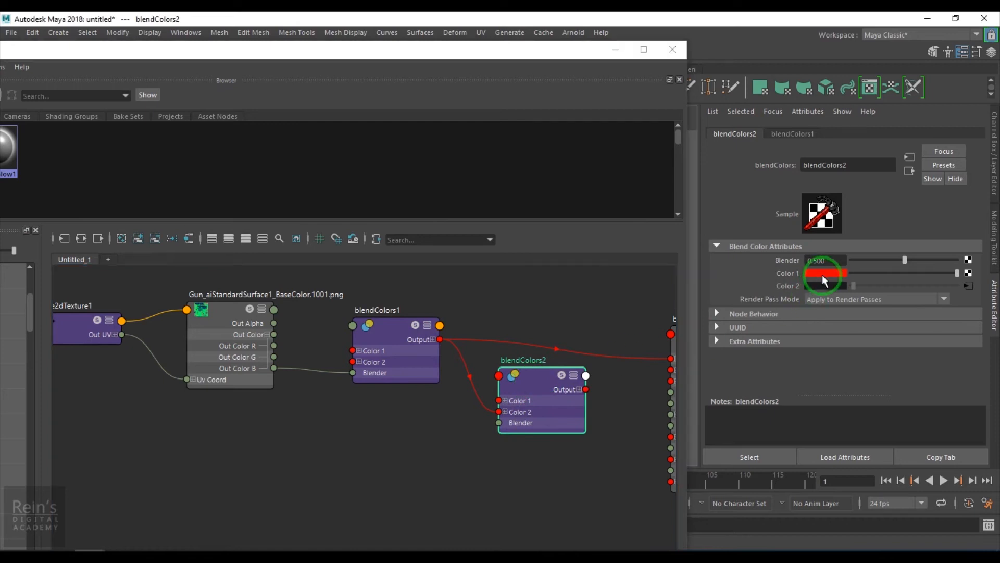
pyautogui.click(814, 338)
pyautogui.click(804, 323)
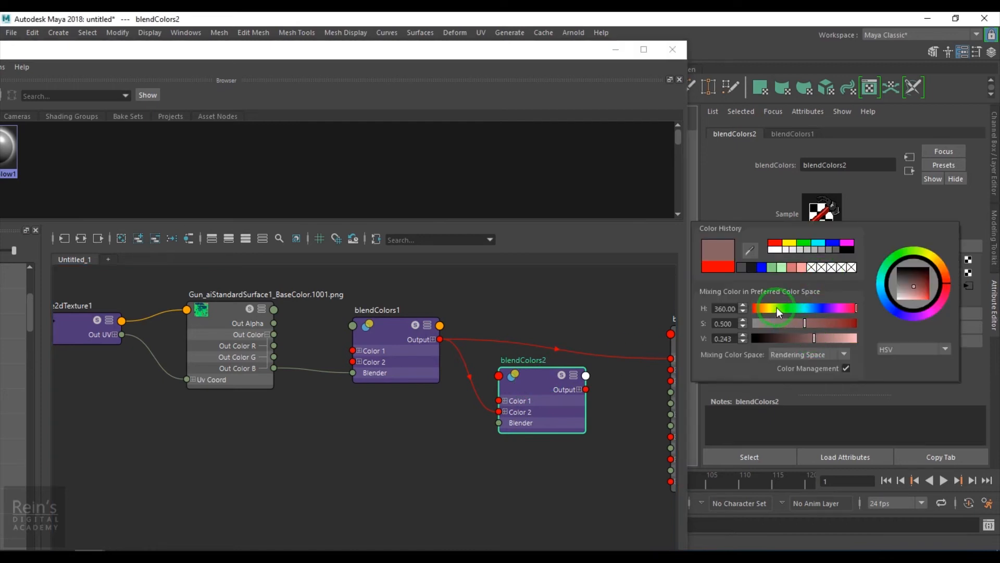
pyautogui.click(760, 308)
pyautogui.click(742, 255)
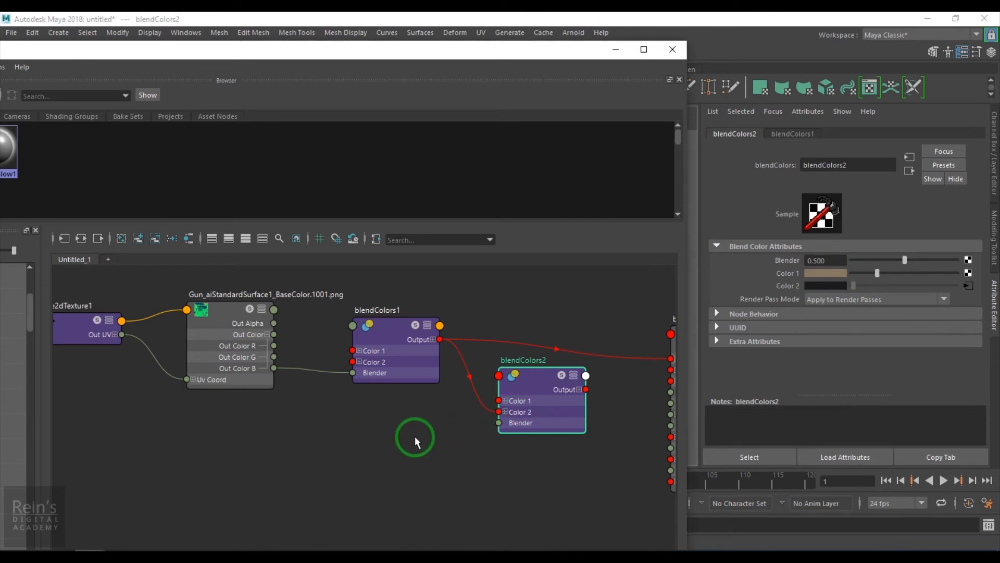
# Connect the BaseColor file's Out Color G to blendColors2's Blender, and blendColors2's Output to blinn1's Color.
pyautogui.scroll(-1, 415, 436)
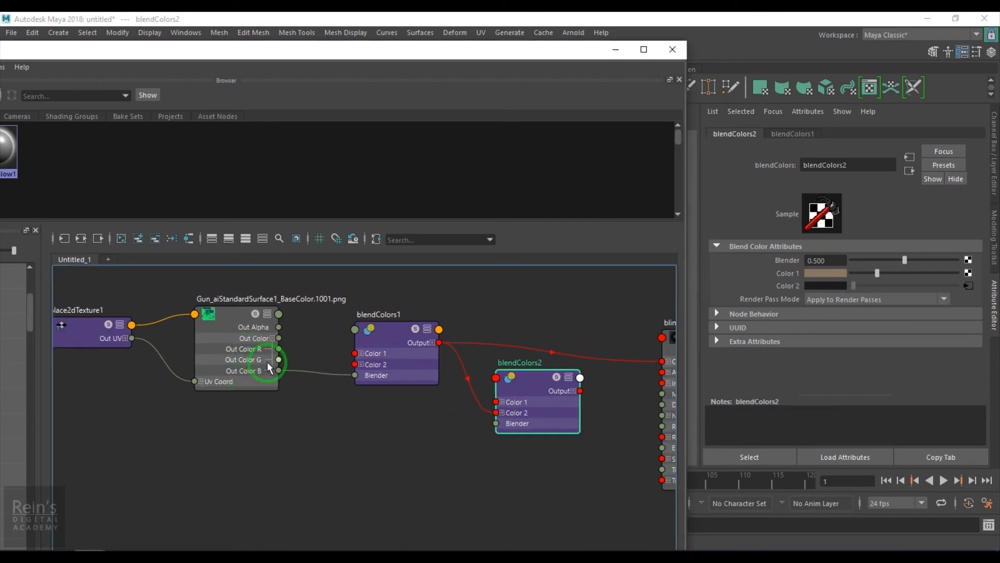
pyautogui.moveTo(279, 365); pyautogui.dragTo(497, 423)
pyautogui.scroll(3, 476, 438)
pyautogui.keyDown('alt'); pyautogui.moveTo(475, 439); pyautogui.dragTo(274, 436, button='middle'); pyautogui.keyUp('alt')
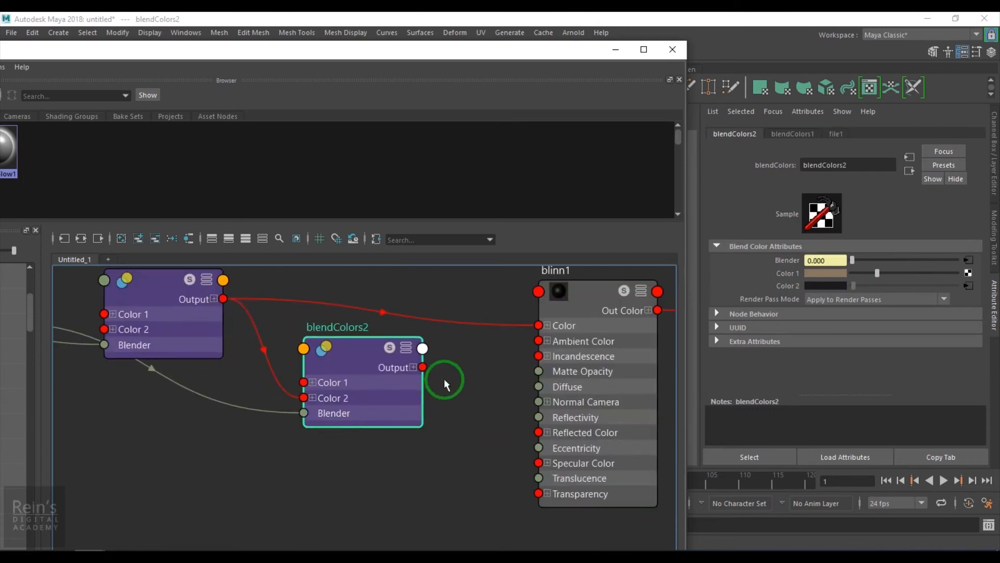
pyautogui.moveTo(423, 368); pyautogui.dragTo(538, 326)
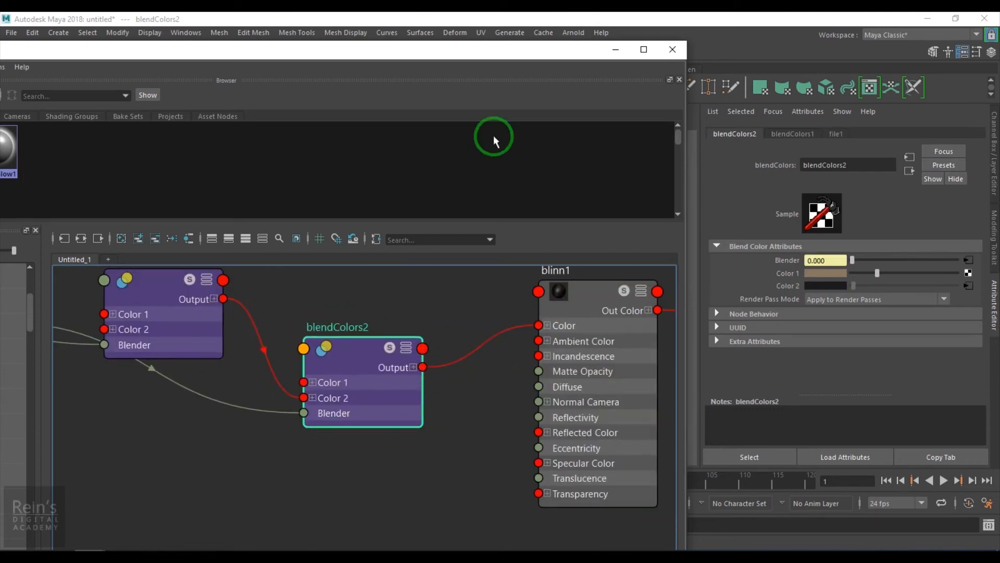
# Examine the brown and dark blend on the pistol in the viewport and review the shading network.
pyautogui.moveTo(497, 57); pyautogui.dragTo(424, 441)
pyautogui.moveTo(245, 315)
pyautogui.keyDown('alt'); pyautogui.mouseDown()
pyautogui.moveTo(458, 319)
pyautogui.moveTo(453, 290)
pyautogui.moveTo(523, 315)
pyautogui.moveTo(459, 326)
pyautogui.moveTo(253, 313)
pyautogui.mouseUp(); pyautogui.keyUp('alt')
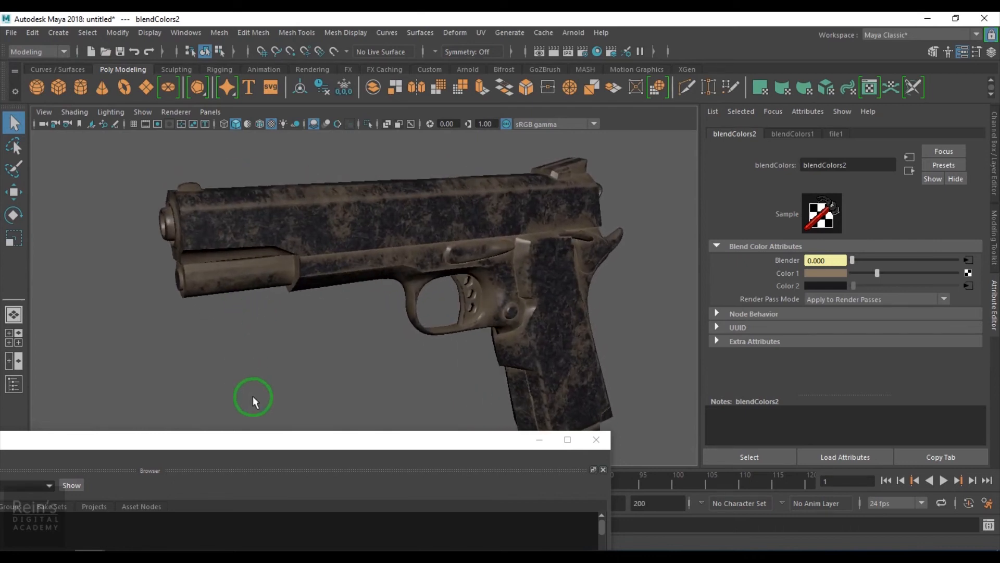
pyautogui.moveTo(367, 447); pyautogui.dragTo(998, 99)
pyautogui.keyDown('alt'); pyautogui.moveTo(878, 391); pyautogui.dragTo(818, 399, button='right'); pyautogui.keyUp('alt')
pyautogui.moveTo(715, 23); pyautogui.dragTo(551, 71)
pyautogui.doubleClick(551, 70)
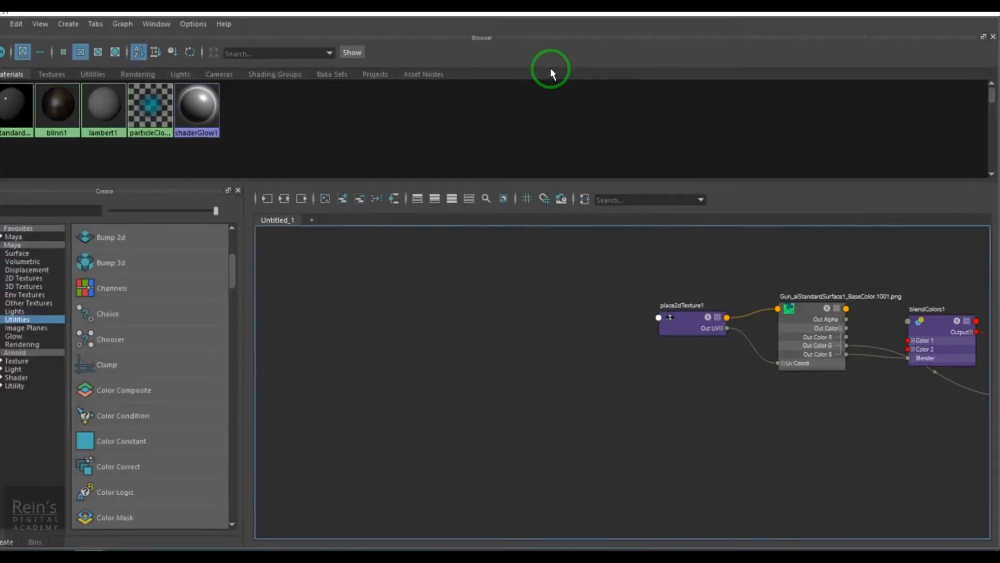
pyautogui.moveTo(652, 23); pyautogui.dragTo(506, 438)
pyautogui.keyDown('alt'); pyautogui.moveTo(455, 301); pyautogui.dragTo(469, 328); pyautogui.keyUp('alt')
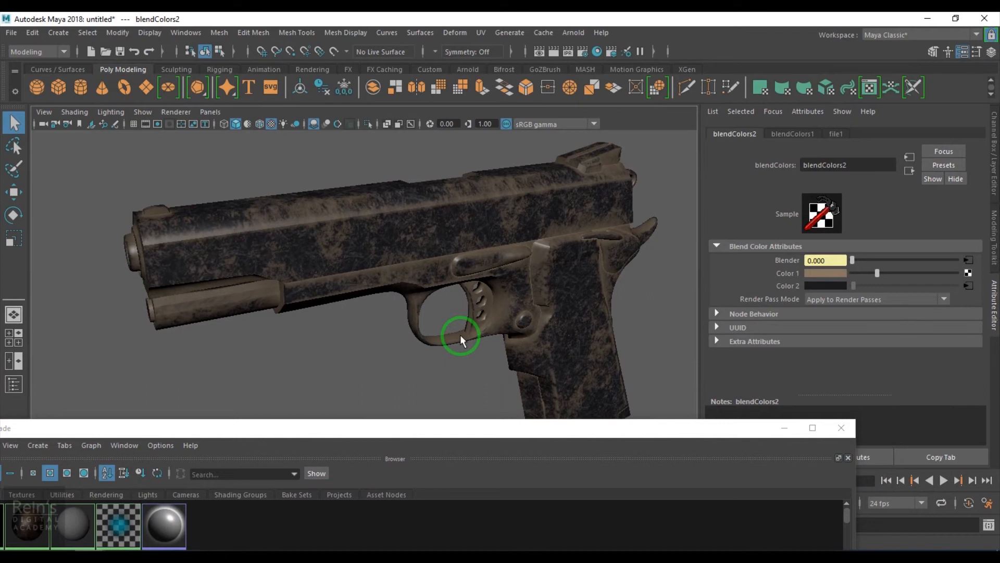
pyautogui.moveTo(457, 427); pyautogui.dragTo(658, 107)
pyautogui.keyDown('alt'); pyautogui.moveTo(751, 407); pyautogui.dragTo(539, 376, button='middle'); pyautogui.keyUp('alt')
pyautogui.keyDown('alt'); pyautogui.moveTo(783, 443); pyautogui.dragTo(742, 463, button='right'); pyautogui.keyUp('alt')
pyautogui.keyDown('alt'); pyautogui.moveTo(781, 473); pyautogui.dragTo(670, 456, button='middle'); pyautogui.keyUp('alt')
pyautogui.keyDown('alt'); pyautogui.moveTo(728, 501); pyautogui.dragTo(747, 533, button='right'); pyautogui.keyUp('alt')
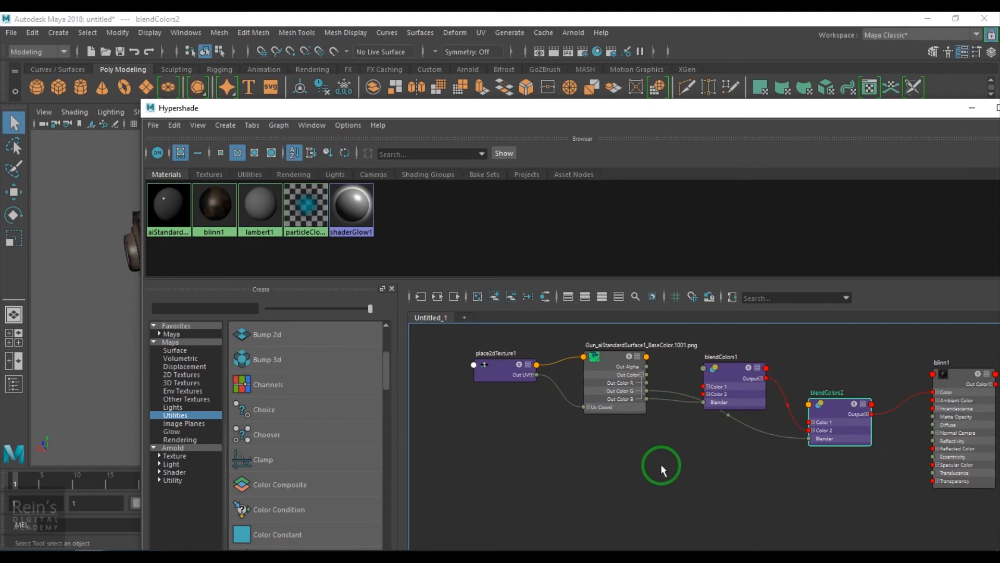
pyautogui.scroll(2, 681, 461)
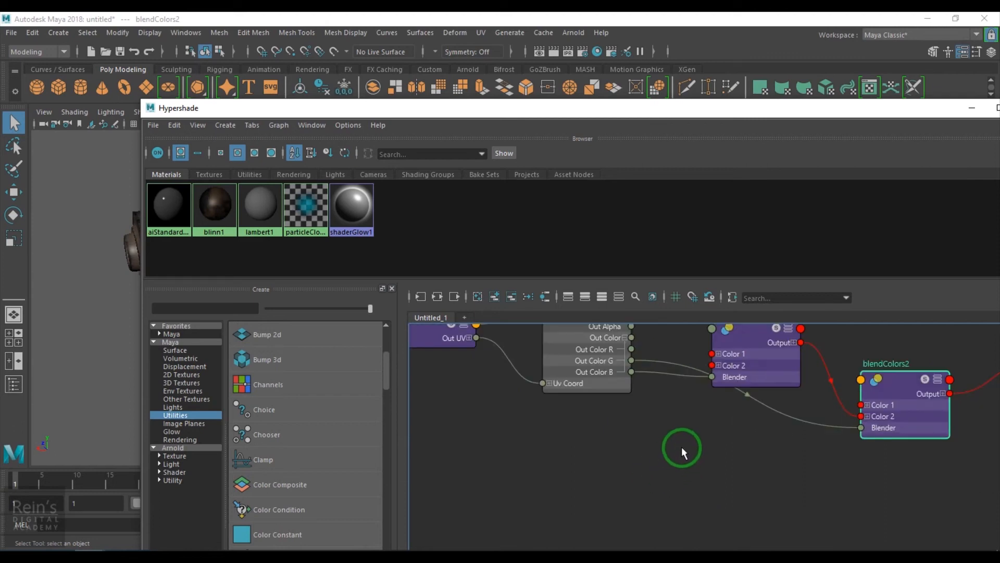
pyautogui.scroll(-6, 312, 429)
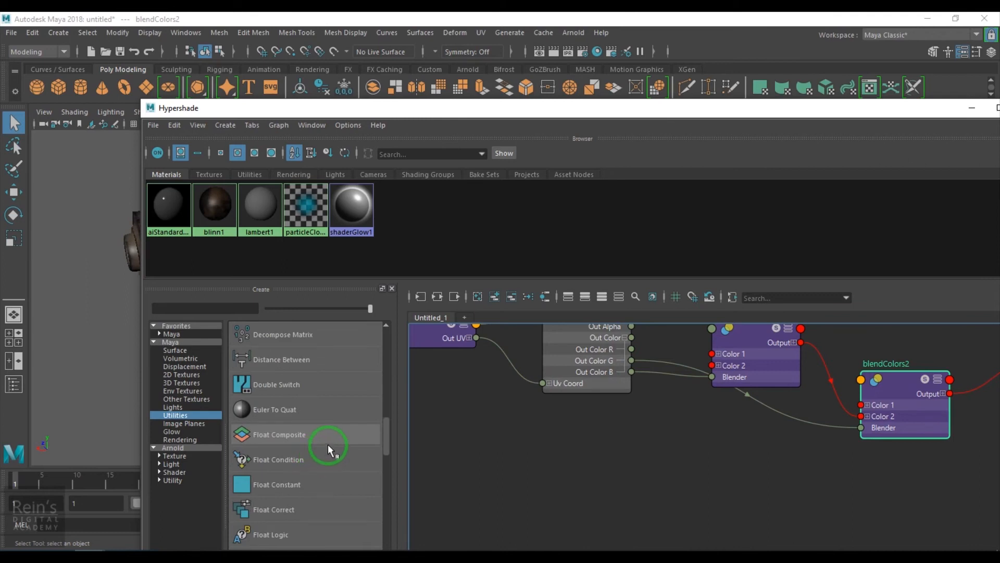
# Add a remapValue node to the shading network below blendColors1.
pyautogui.press('e')
pyautogui.click(577, 464)
pyautogui.press('Tab')
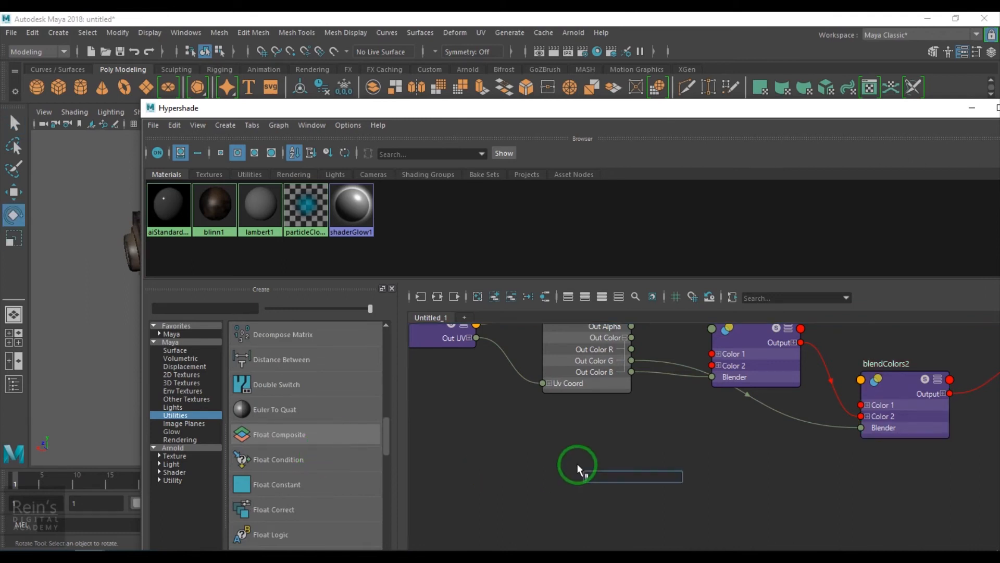
pyautogui.write('rema')
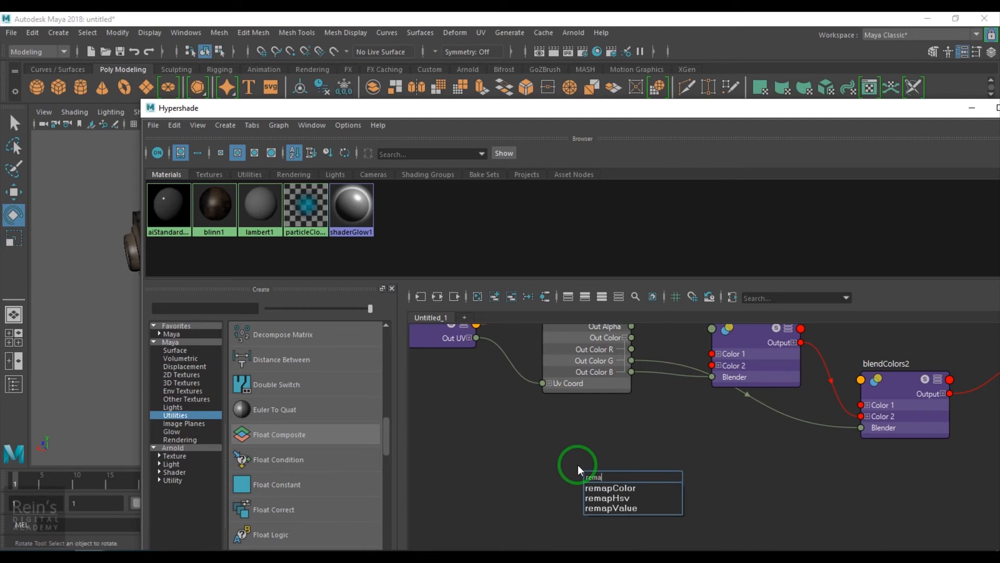
pyautogui.click(609, 508)
pyautogui.press('Return')
pyautogui.moveTo(618, 491); pyautogui.dragTo(721, 462)
pyautogui.keyDown('alt'); pyautogui.moveTo(641, 451); pyautogui.dragTo(491, 476, button='middle'); pyautogui.keyUp('alt')
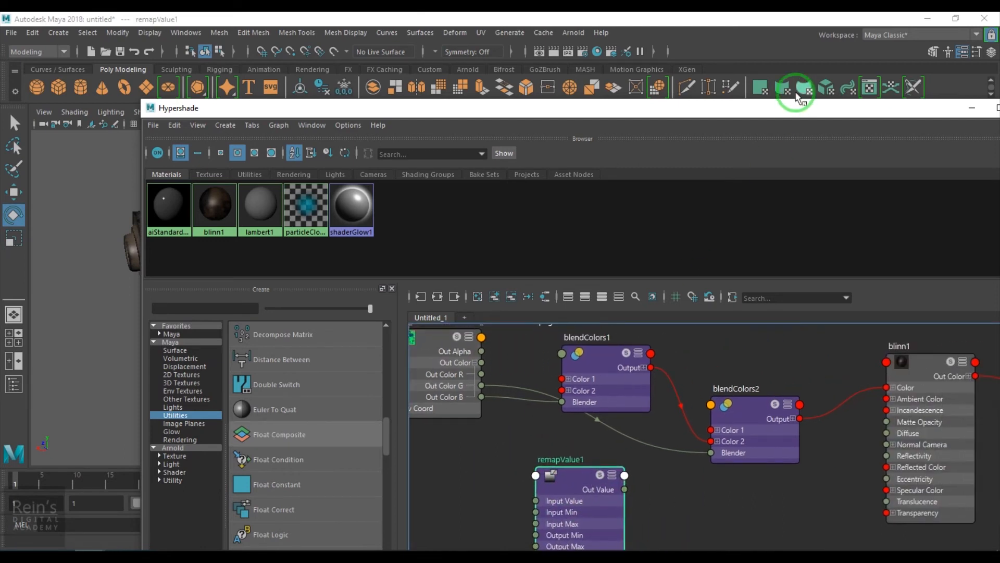
# Route the file's Out Color G into remapValue1's Input Value and its Out Value into blendColors2's Blender.
pyautogui.moveTo(797, 101); pyautogui.dragTo(402, 92)
pyautogui.keyDown('alt'); pyautogui.moveTo(237, 437); pyautogui.dragTo(324, 473, button='right'); pyautogui.keyUp('alt')
pyautogui.keyDown('alt'); pyautogui.moveTo(324, 474); pyautogui.dragTo(574, 495, button='middle'); pyautogui.keyUp('alt')
pyautogui.keyDown('alt'); pyautogui.moveTo(573, 495); pyautogui.dragTo(440, 474, button='right'); pyautogui.keyUp('alt')
pyautogui.keyDown('alt'); pyautogui.moveTo(369, 464); pyautogui.dragTo(381, 436, button='middle'); pyautogui.keyUp('alt')
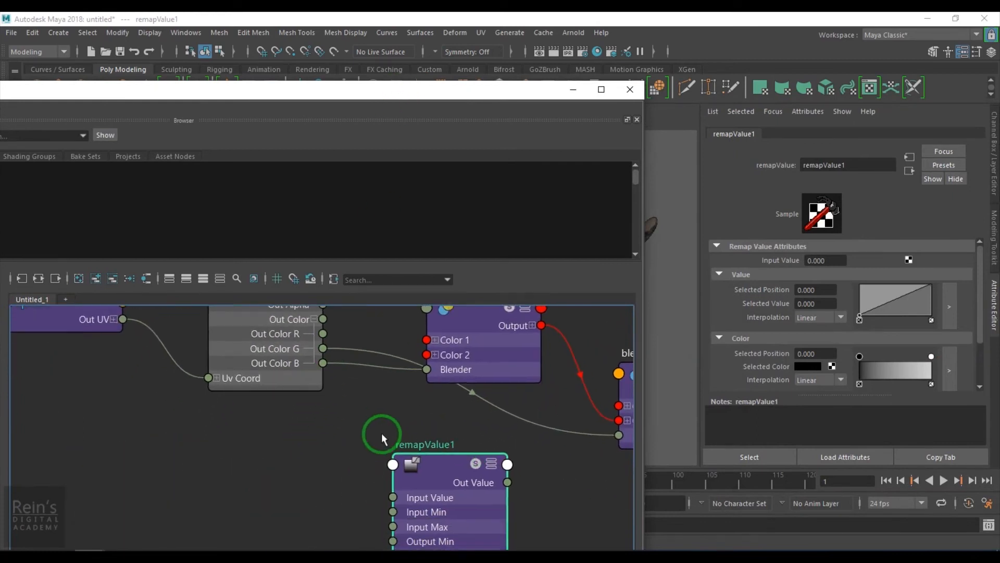
pyautogui.keyDown('alt'); pyautogui.moveTo(382, 433); pyautogui.dragTo(346, 435, button='right'); pyautogui.keyUp('alt')
pyautogui.moveTo(334, 364); pyautogui.dragTo(392, 488)
pyautogui.keyDown('alt'); pyautogui.moveTo(439, 515); pyautogui.dragTo(351, 480, button='middle'); pyautogui.keyUp('alt')
pyautogui.moveTo(347, 470); pyautogui.dragTo(441, 429)
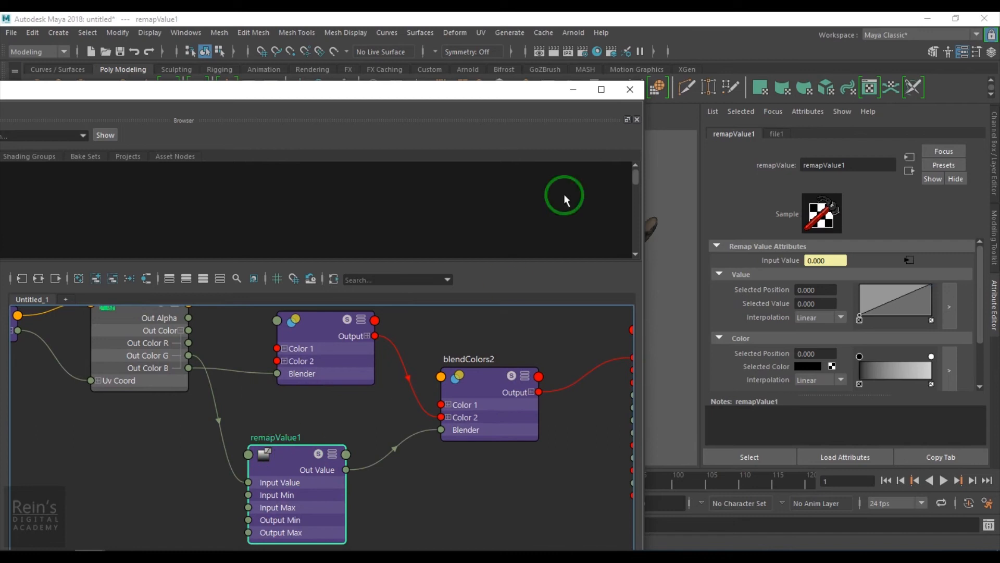
# Reshape remapValue1's value curve with a point at about position 0.32, value 0.04, and a raised point near the upper end.
pyautogui.click(573, 89)
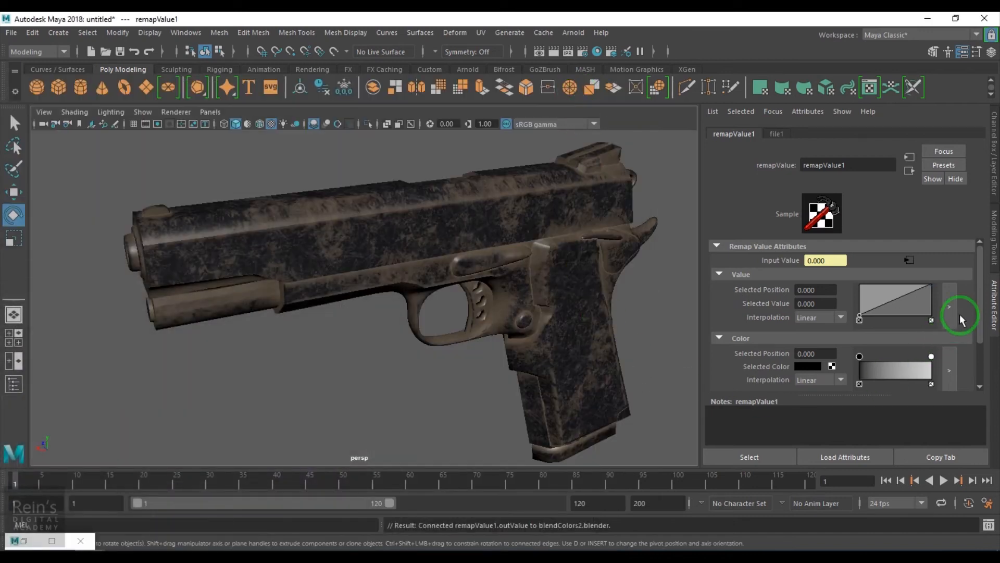
pyautogui.moveTo(577, 201); pyautogui.dragTo(498, 330)
pyautogui.moveTo(606, 357); pyautogui.dragTo(627, 393)
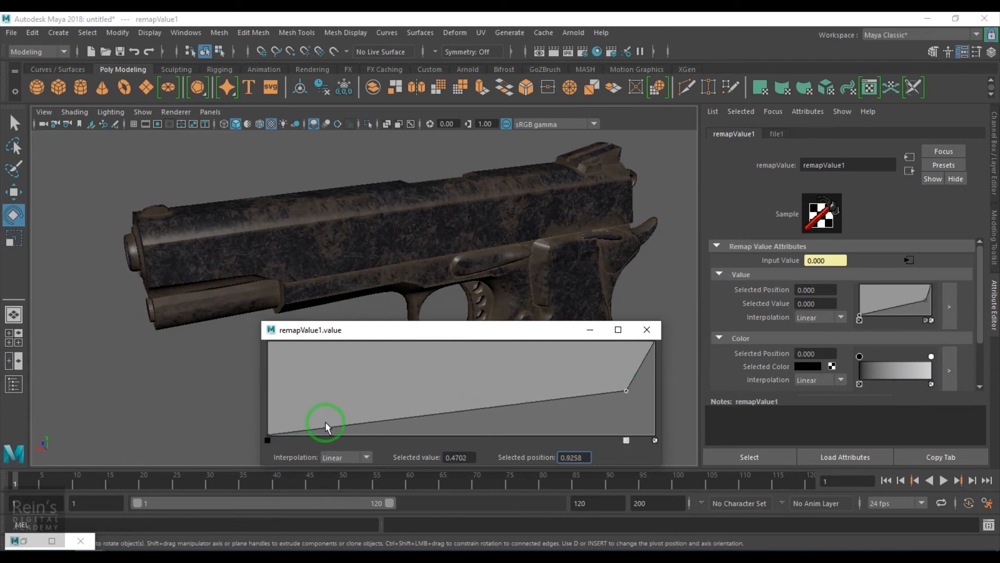
pyautogui.click(386, 439)
pyautogui.moveTo(392, 441); pyautogui.dragTo(392, 435)
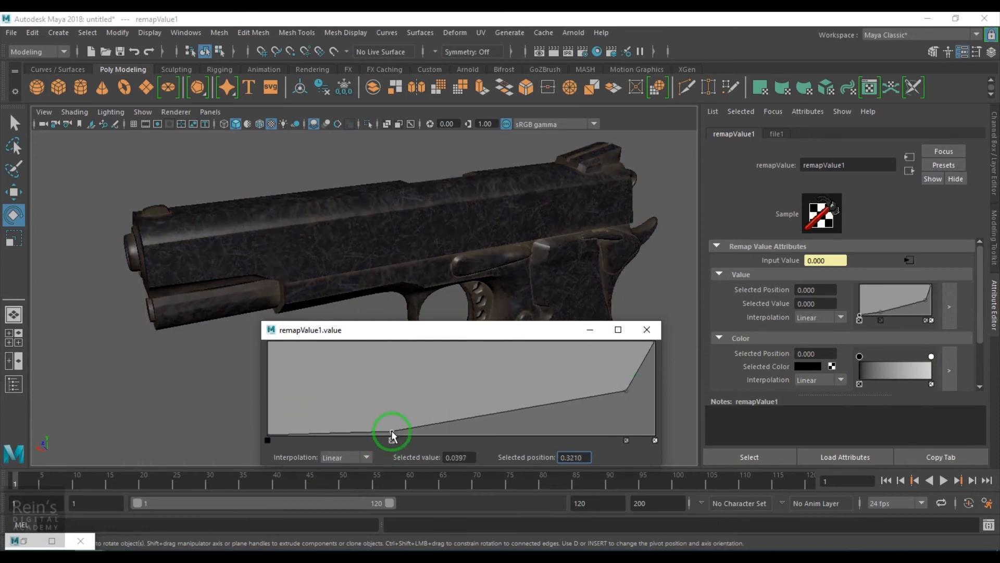
pyautogui.moveTo(625, 394); pyautogui.dragTo(611, 367)
pyautogui.click(647, 329)
pyautogui.keyDown('alt'); pyautogui.moveTo(625, 323); pyautogui.dragTo(422, 335); pyautogui.keyUp('alt')
# Bring back the Hypershade and move blinn1 with its shading group farther from blendColors2 to make room.
pyautogui.click(26, 543)
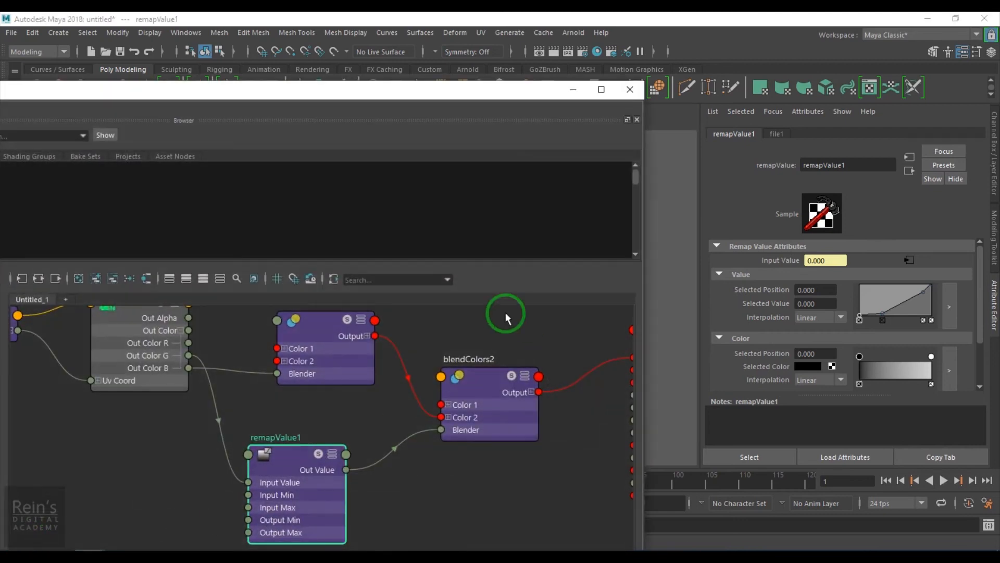
pyautogui.moveTo(472, 95); pyautogui.dragTo(538, 81)
pyautogui.keyDown('alt'); pyautogui.moveTo(573, 526); pyautogui.dragTo(503, 522, button='right'); pyautogui.keyUp('alt')
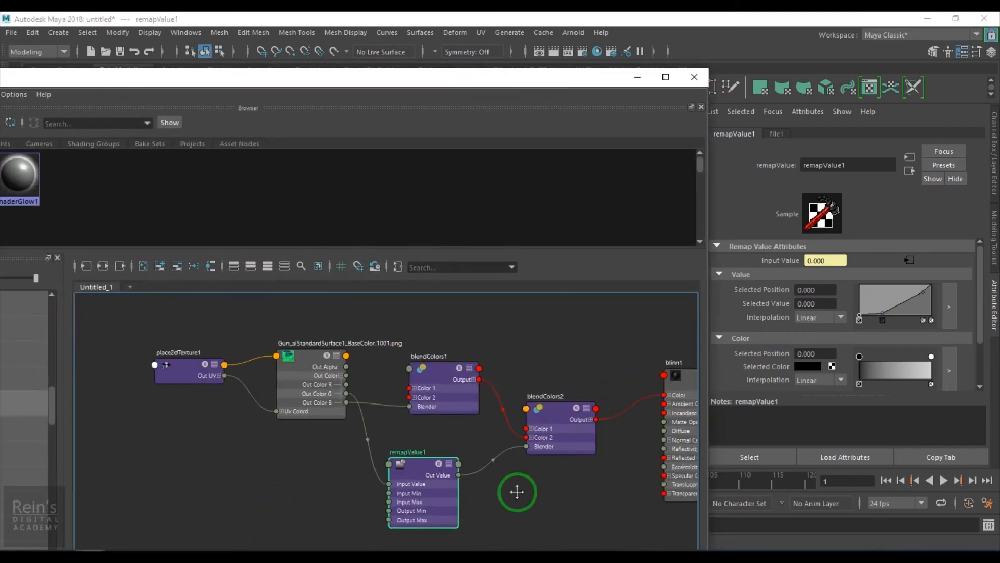
pyautogui.keyDown('alt'); pyautogui.moveTo(544, 493); pyautogui.dragTo(488, 476, button='middle'); pyautogui.keyUp('alt')
pyautogui.keyDown('alt'); pyautogui.moveTo(627, 478); pyautogui.dragTo(488, 479, button='middle'); pyautogui.keyUp('alt')
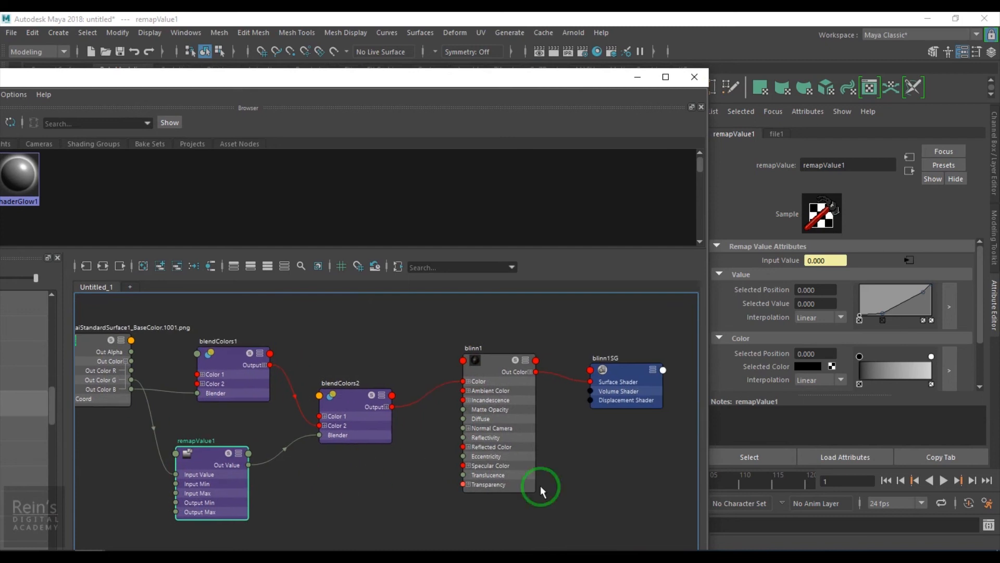
pyautogui.keyDown('alt'); pyautogui.moveTo(523, 492); pyautogui.dragTo(526, 466, button='right'); pyautogui.keyUp('alt')
pyautogui.moveTo(447, 326); pyautogui.dragTo(676, 530)
pyautogui.moveTo(508, 391); pyautogui.dragTo(597, 386)
# Add a third Blend Colors node in the gap between blendColors2 and blinn1.
pyautogui.scroll(2, 529, 489)
pyautogui.keyDown('alt'); pyautogui.moveTo(471, 457); pyautogui.dragTo(552, 457, button='middle'); pyautogui.keyUp('alt')
pyautogui.click(542, 466)
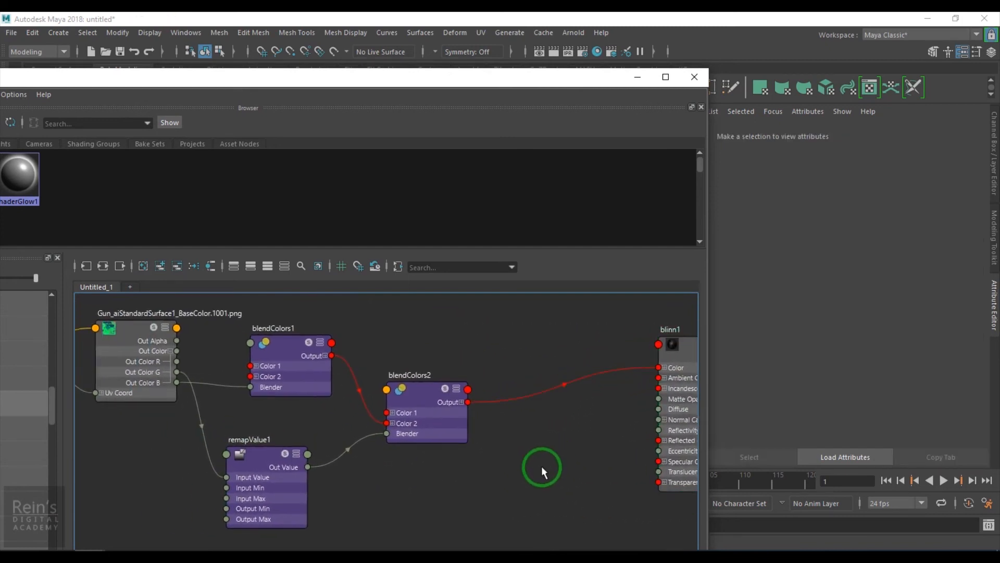
pyautogui.write('blend')
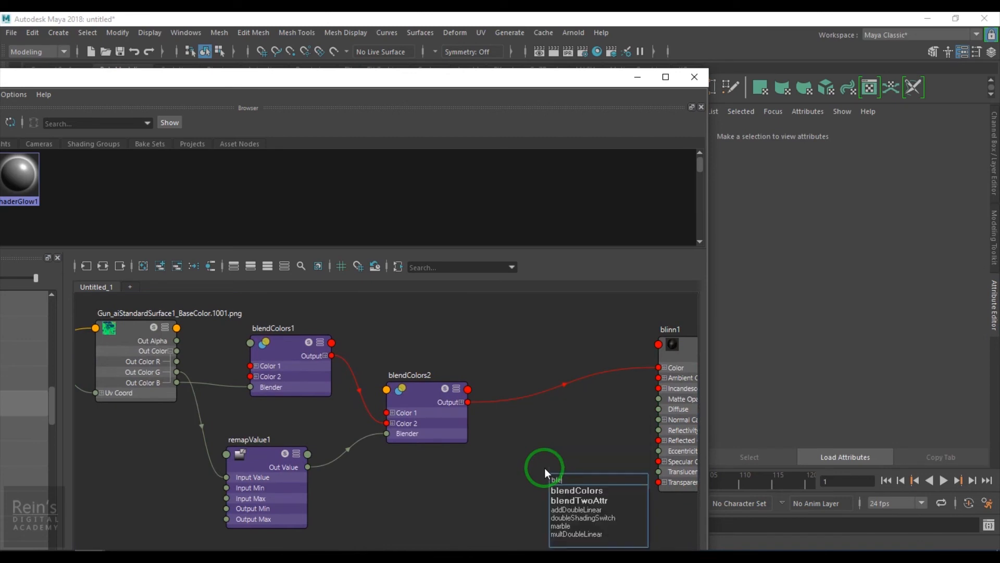
pyautogui.click(577, 490)
pyautogui.moveTo(574, 498); pyautogui.dragTo(561, 441)
pyautogui.scroll(4, 561, 442)
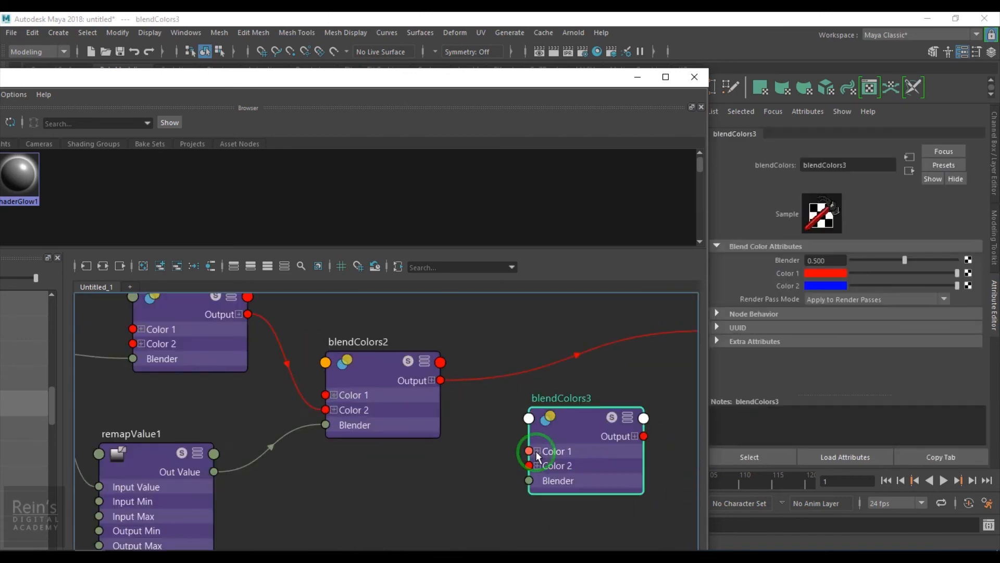
# Connect blendColors2's Output to blendColors3's Color 2 and set blendColors3's Color 1 to a bluish gray.
pyautogui.moveTo(367, 341); pyautogui.dragTo(491, 462)
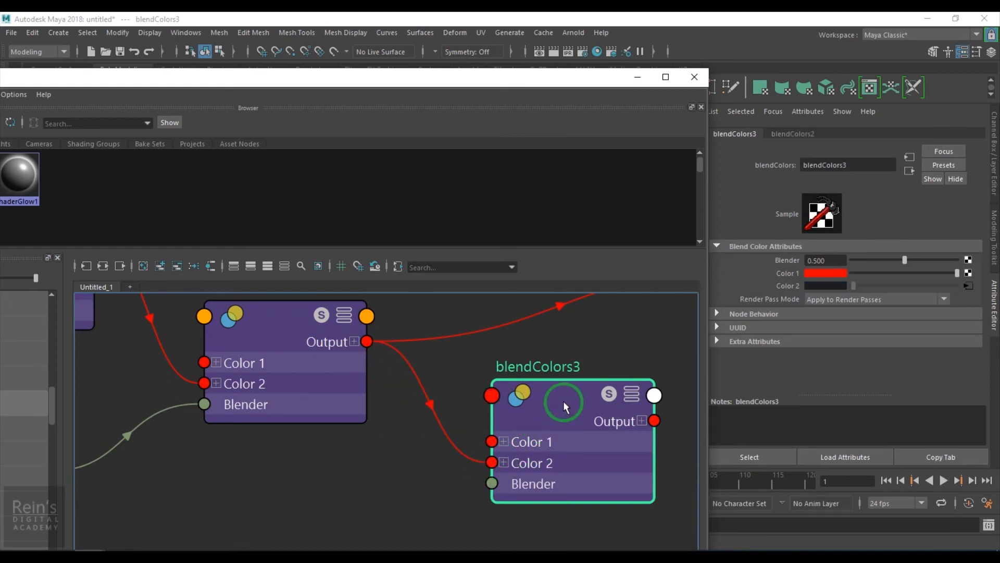
pyautogui.click(842, 276)
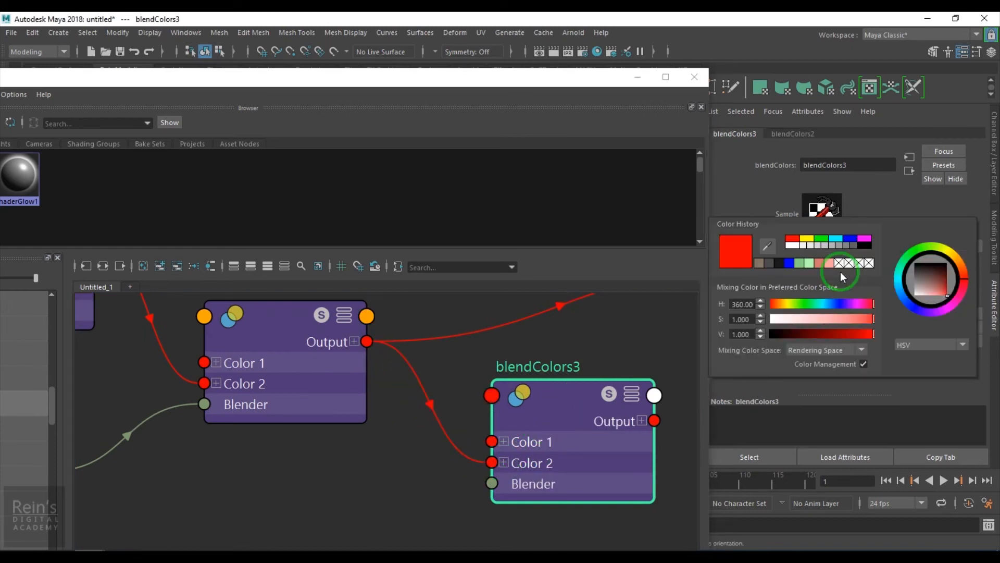
pyautogui.click(769, 263)
pyautogui.moveTo(815, 334); pyautogui.dragTo(820, 337)
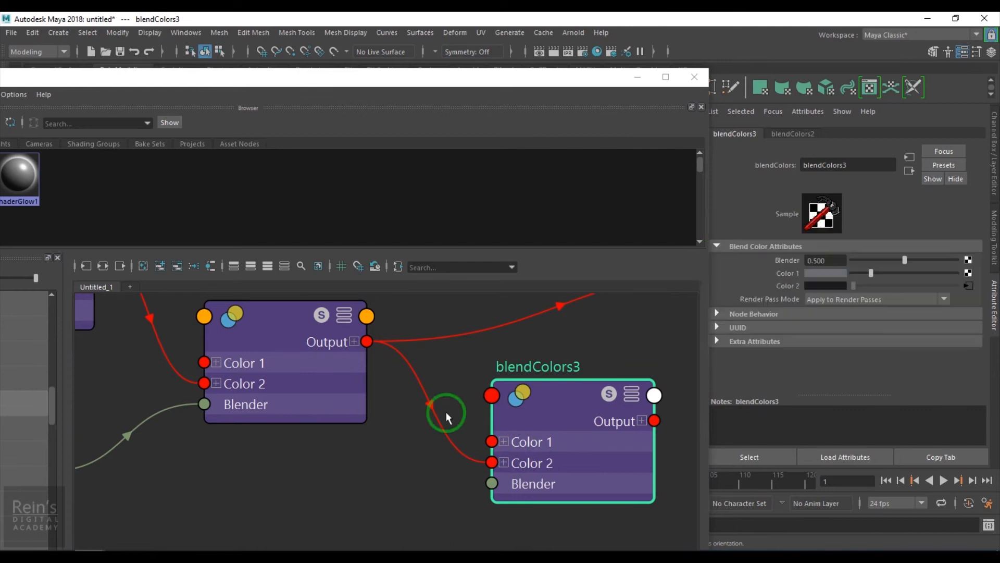
# Connect the file's Out Color R to blendColors3's Blender and blendColors3's Output to blinn1's Color, with the pistol in view.
pyautogui.scroll(-6, 447, 417)
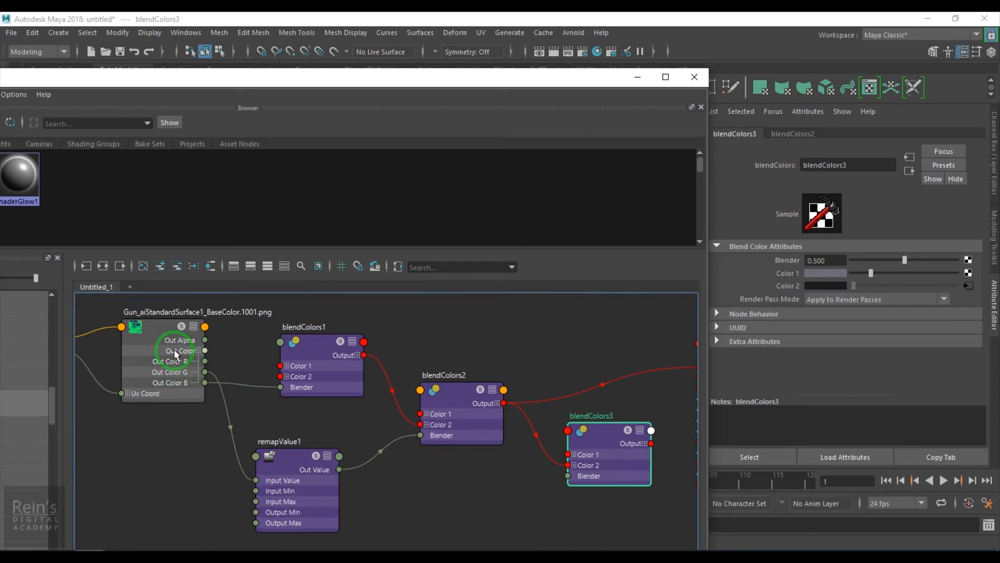
pyautogui.moveTo(205, 362); pyautogui.dragTo(571, 487)
pyautogui.moveTo(547, 96); pyautogui.dragTo(178, 89)
pyautogui.keyDown('alt'); pyautogui.moveTo(247, 454); pyautogui.dragTo(161, 439, button='middle'); pyautogui.keyUp('alt')
pyautogui.scroll(1, 180, 443)
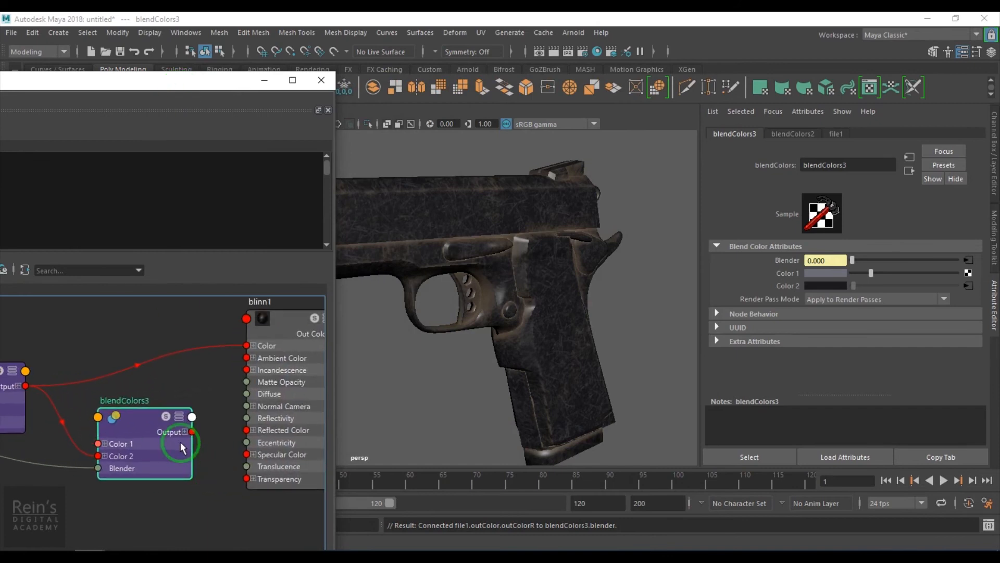
pyautogui.moveTo(192, 431); pyautogui.dragTo(243, 346)
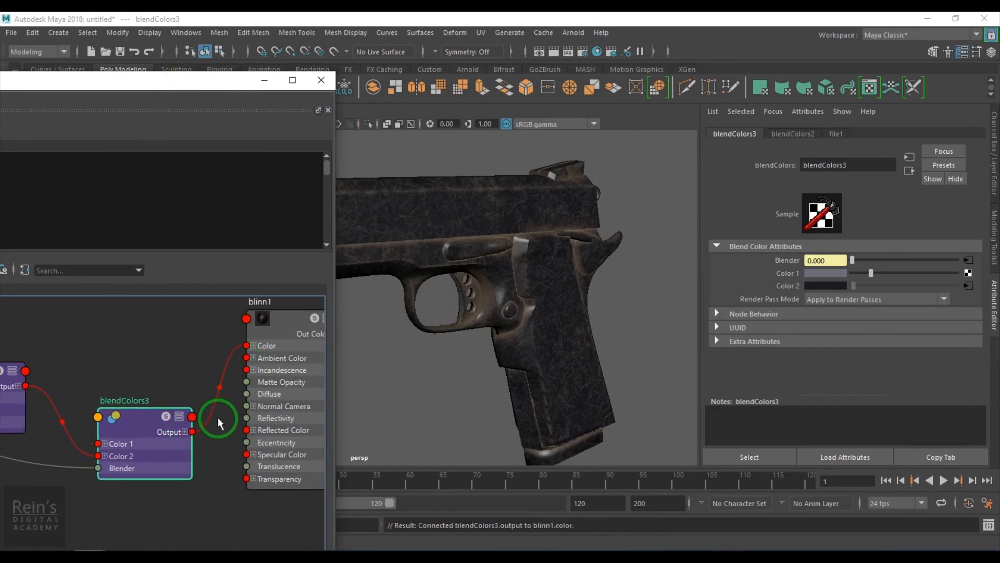
# Examine the three-layer color blend on the pistol from several angles in the viewport.
pyautogui.keyDown('alt'); pyautogui.moveTo(478, 374); pyautogui.dragTo(549, 380, button='middle'); pyautogui.keyUp('alt')
pyautogui.keyDown('alt'); pyautogui.moveTo(549, 380); pyautogui.dragTo(479, 364, button='right'); pyautogui.keyUp('alt')
pyautogui.keyDown('alt'); pyautogui.moveTo(480, 363); pyautogui.dragTo(561, 377, button='middle'); pyautogui.keyUp('alt')
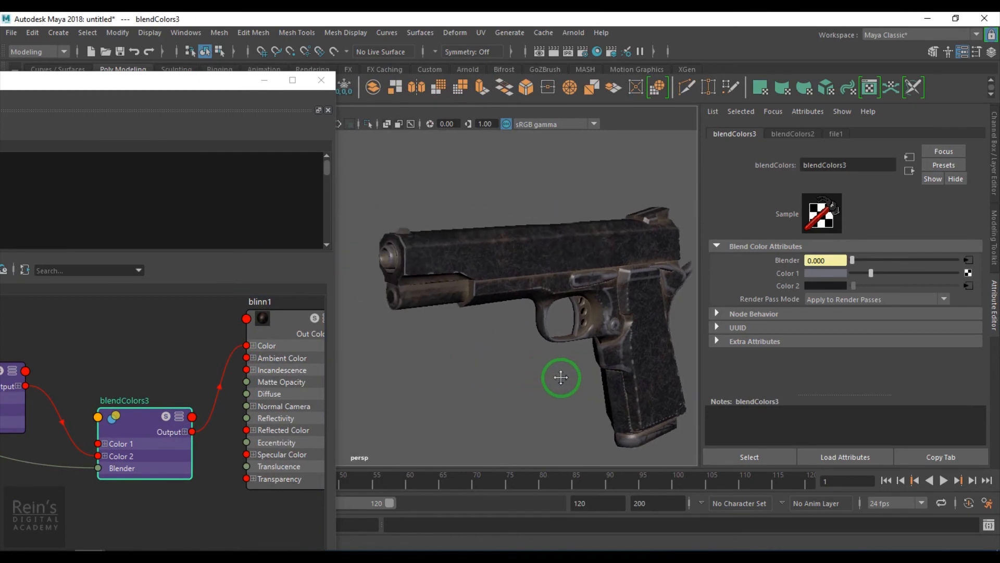
pyautogui.keyDown('alt'); pyautogui.moveTo(561, 377); pyautogui.dragTo(542, 364); pyautogui.keyUp('alt')
pyautogui.keyDown('alt'); pyautogui.moveTo(543, 364); pyautogui.dragTo(552, 383, button='right'); pyautogui.keyUp('alt')
pyautogui.keyDown('alt'); pyautogui.moveTo(552, 383); pyautogui.dragTo(436, 401, button='middle'); pyautogui.keyUp('alt')
pyautogui.keyDown('alt'); pyautogui.moveTo(427, 242); pyautogui.dragTo(561, 346); pyautogui.keyUp('alt')
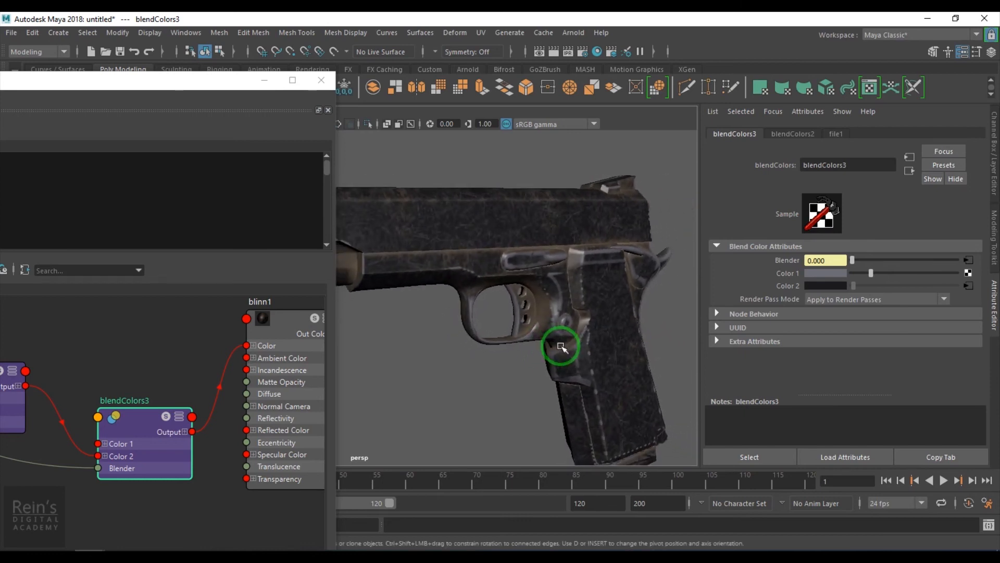
# Set blinn1's Specular Roll Off to 1.000, Specular Color to white and Eccentricity to 0.467, with the pistol in view.
pyautogui.click(910, 171)
pyautogui.scroll(-5, 877, 343)
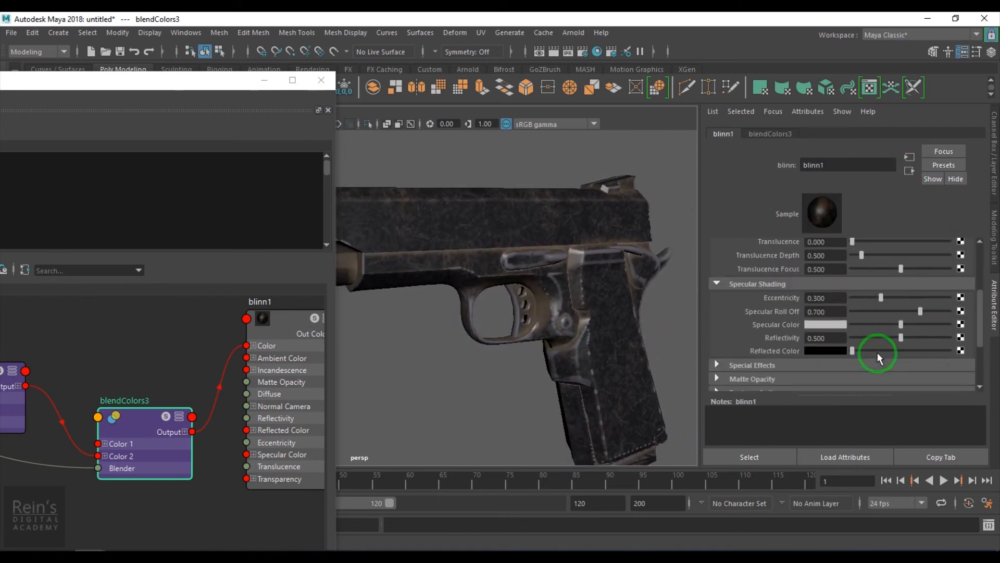
pyautogui.moveTo(951, 321); pyautogui.dragTo(964, 322)
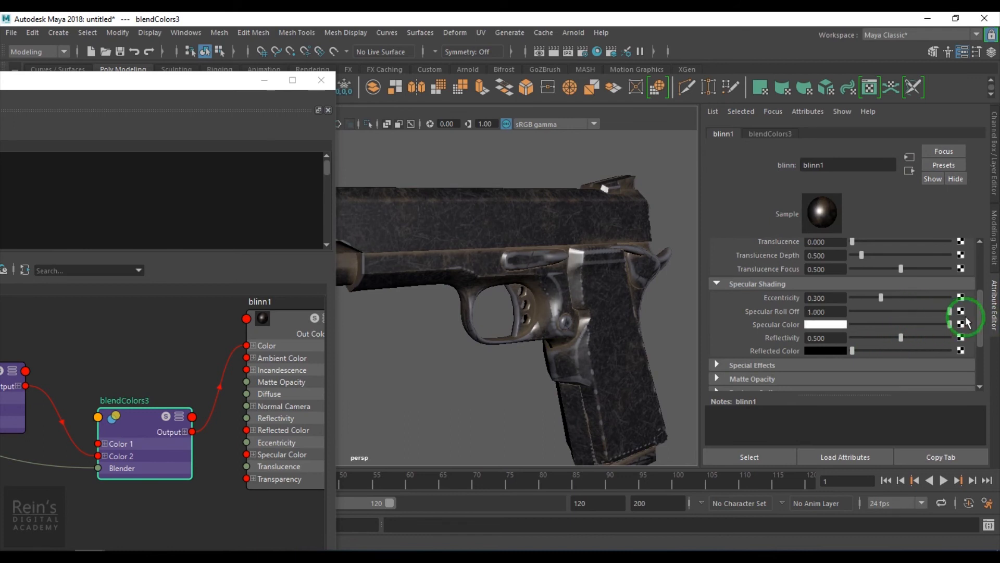
pyautogui.moveTo(870, 295); pyautogui.dragTo(897, 311)
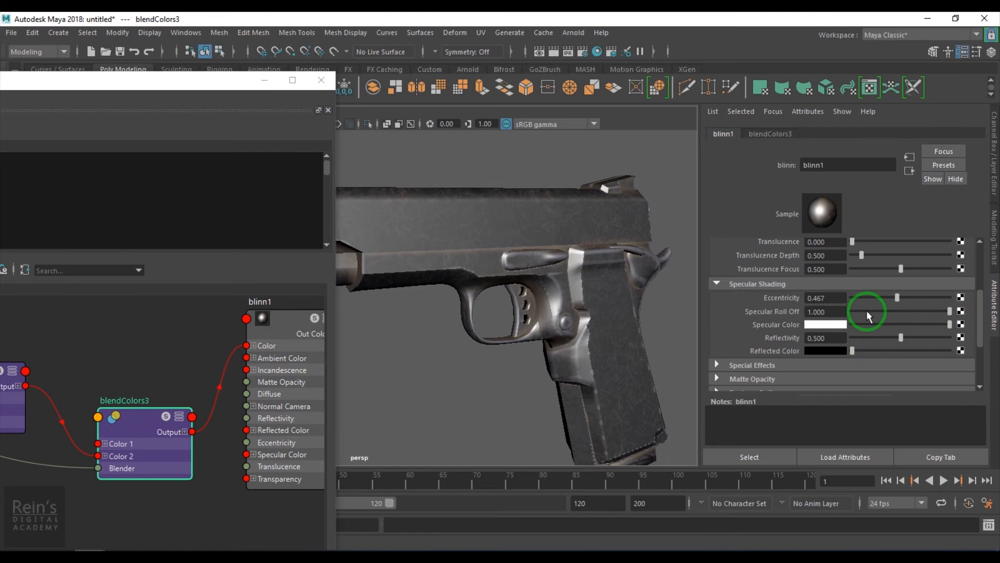
pyautogui.moveTo(185, 88); pyautogui.dragTo(206, 441)
pyautogui.keyDown('alt'); pyautogui.moveTo(326, 384); pyautogui.dragTo(444, 313); pyautogui.keyUp('alt')
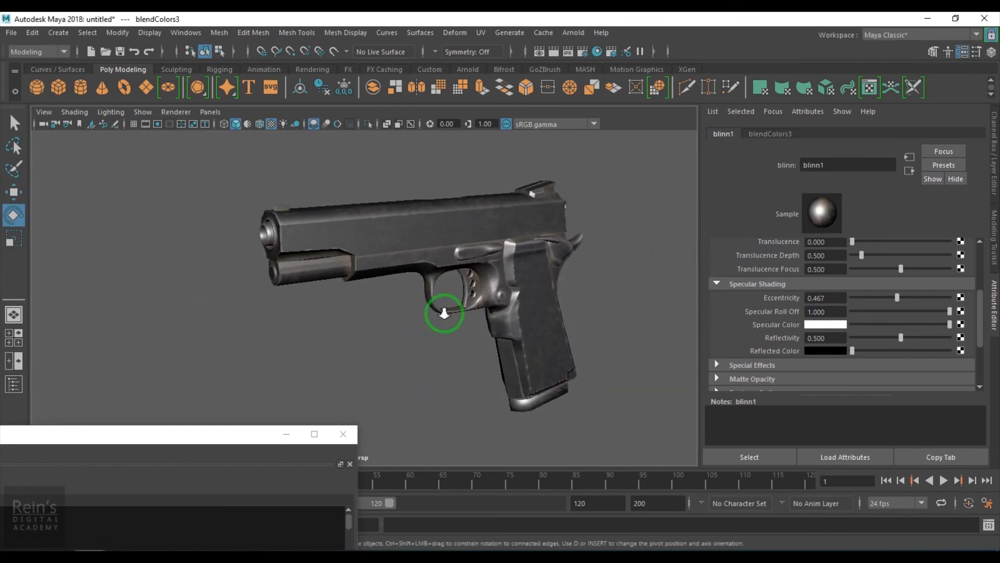
# Bring the Hypershade graph back into view and move blendColors3 up beside blendColors2, above the level of blinn1.
pyautogui.moveTo(189, 435); pyautogui.dragTo(531, 95)
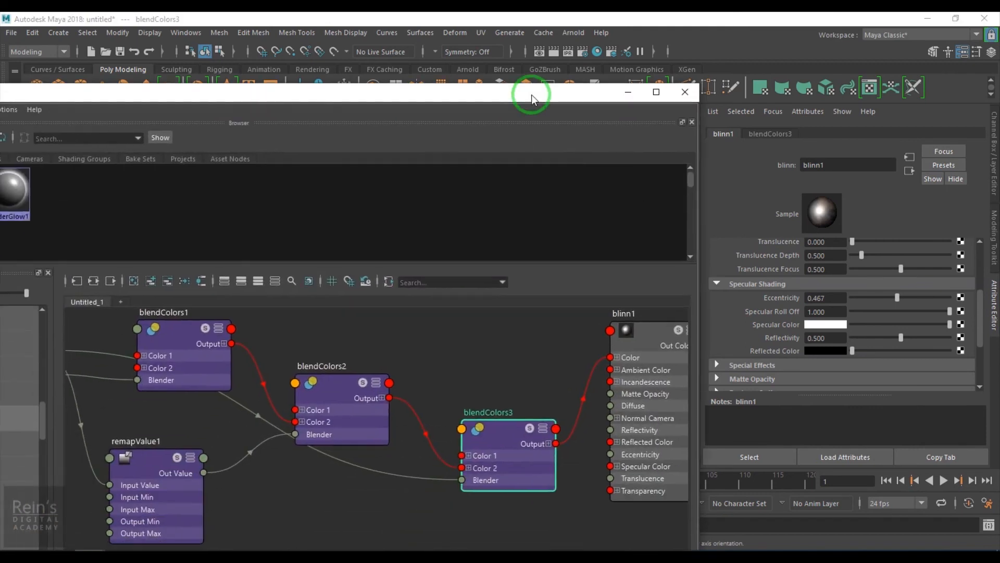
pyautogui.keyDown('alt'); pyautogui.moveTo(571, 426); pyautogui.dragTo(417, 418, button='right'); pyautogui.keyUp('alt')
pyautogui.keyDown('alt'); pyautogui.moveTo(477, 468); pyautogui.dragTo(414, 453, button='middle'); pyautogui.keyUp('alt')
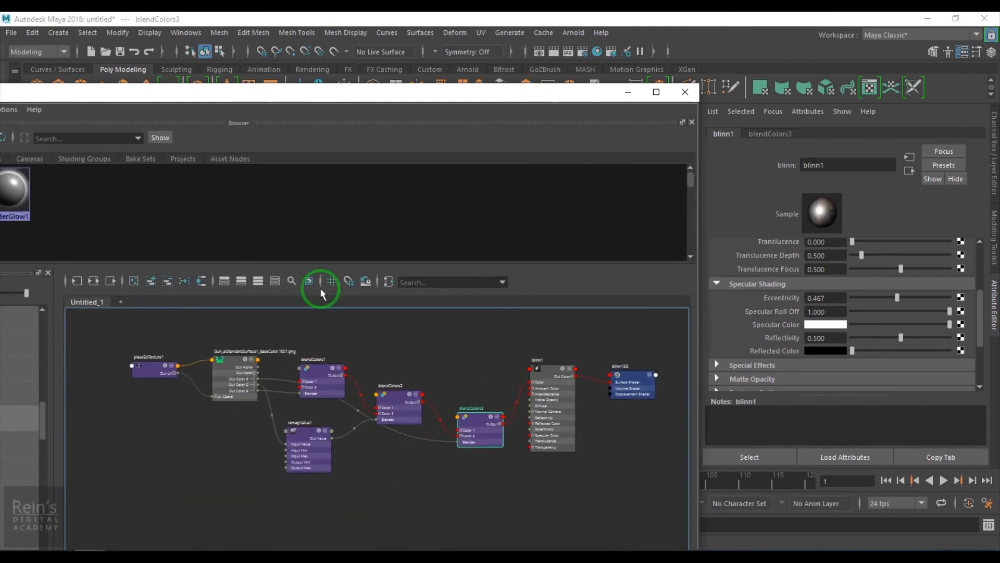
pyautogui.moveTo(246, 105); pyautogui.dragTo(475, 108)
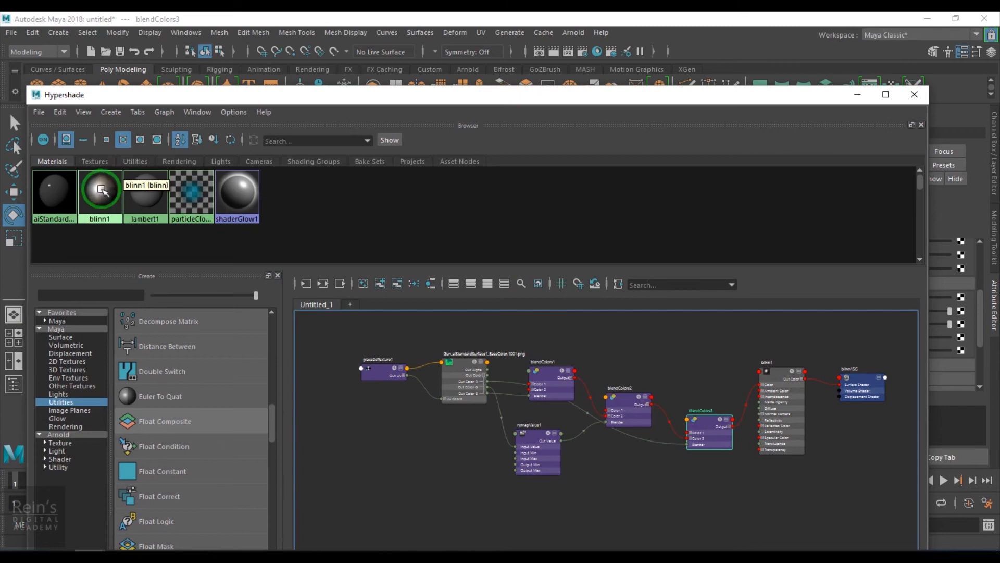
pyautogui.click(95, 225)
pyautogui.click(324, 373)
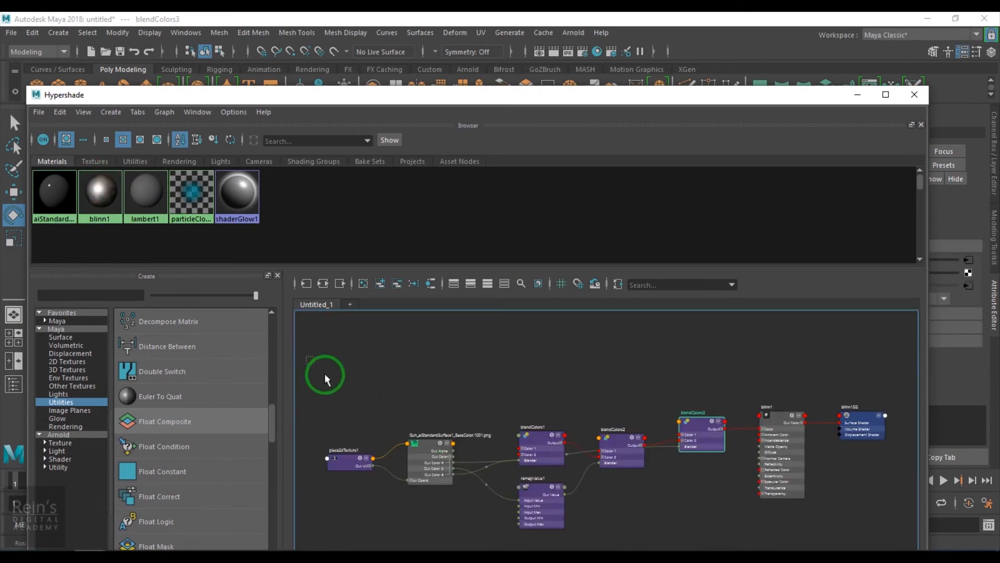
pyautogui.moveTo(693, 549); pyautogui.dragTo(692, 549)
pyautogui.moveTo(699, 431); pyautogui.dragTo(678, 359)
pyautogui.click(648, 451)
pyautogui.keyDown('alt'); pyautogui.moveTo(632, 453); pyautogui.dragTo(642, 492, button='right'); pyautogui.keyUp('alt')
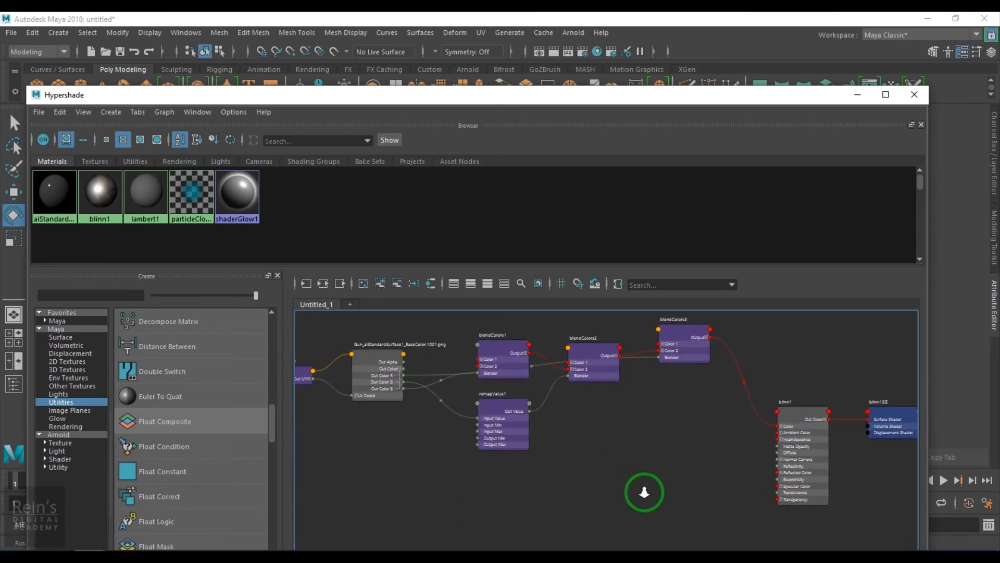
# Move the base color file node and its place2dTexture1 node down, below the level of the blendColors1 node.
pyautogui.keyDown('alt'); pyautogui.moveTo(573, 478); pyautogui.dragTo(624, 461, button='middle'); pyautogui.keyUp('alt')
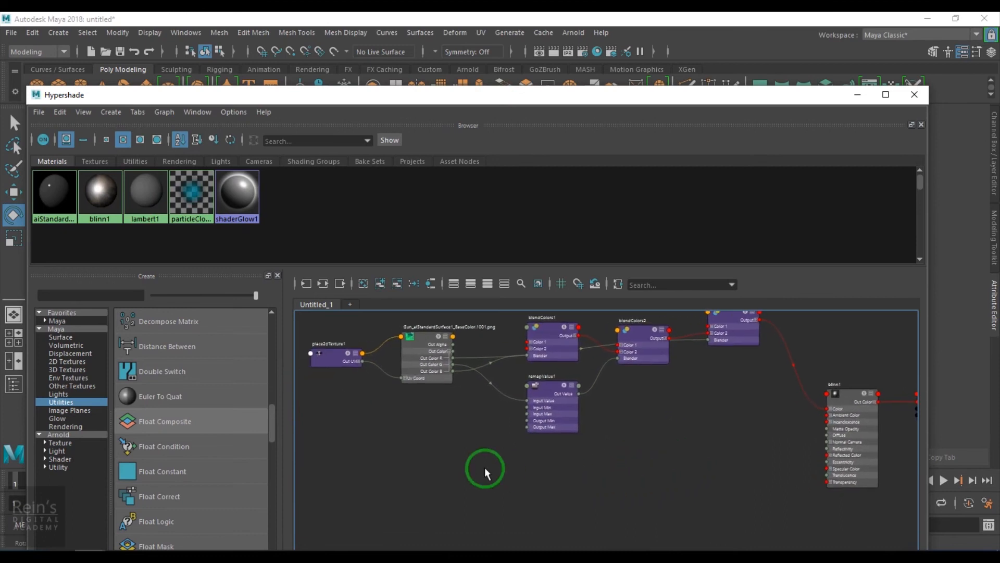
pyautogui.click(422, 351)
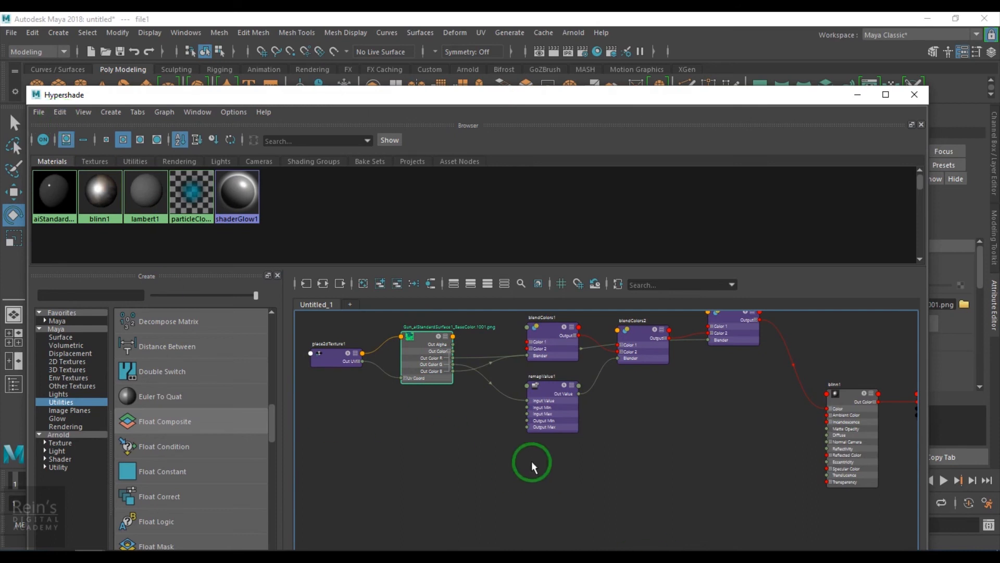
pyautogui.moveTo(458, 401); pyautogui.dragTo(412, 445)
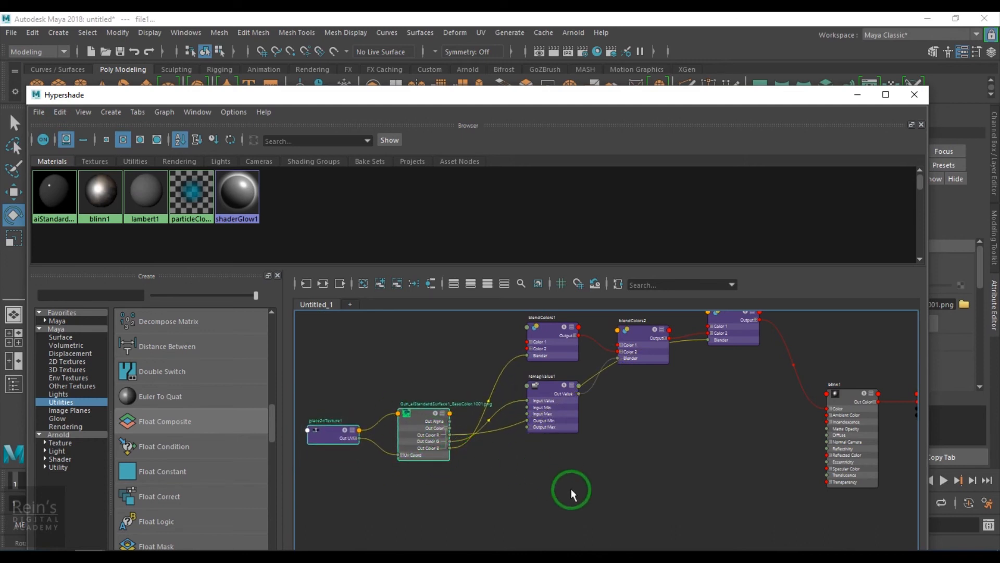
# Add a fourth Blend Colors node below remapValue1 and connect the base color file's Out Color B to its Blender.
pyautogui.scroll(2, 558, 490)
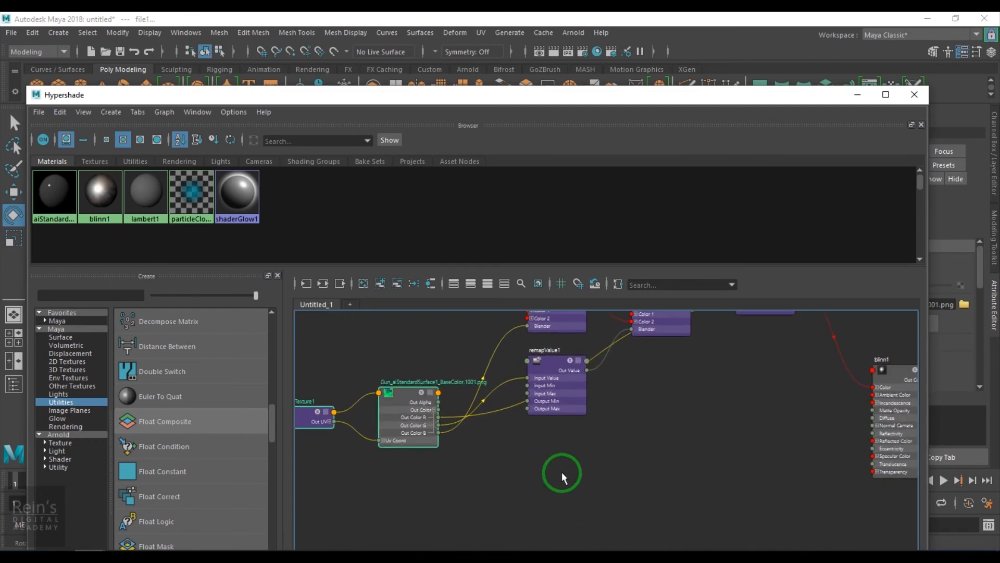
pyautogui.press('Tab')
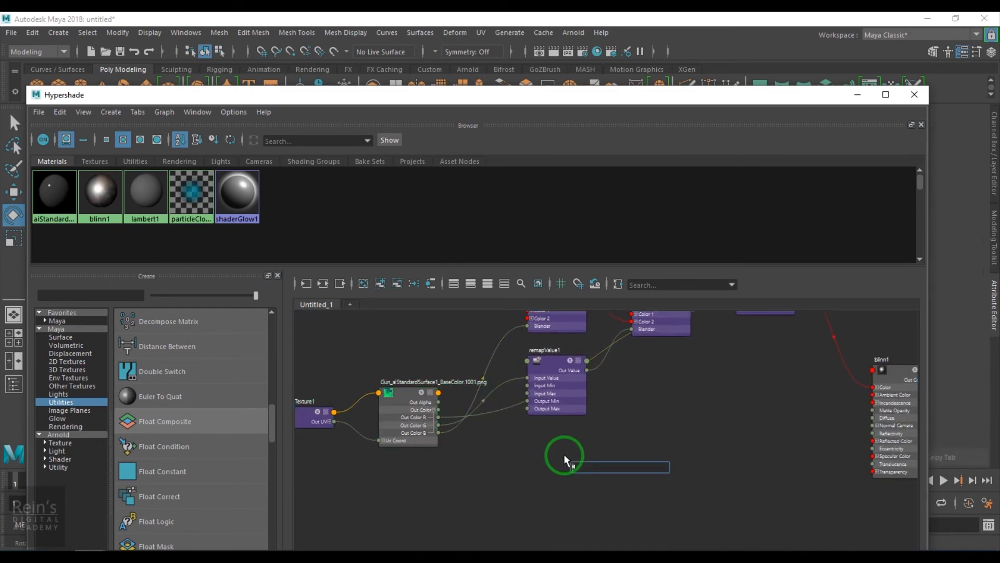
pyautogui.write('blend')
pyautogui.click(598, 479)
pyautogui.moveTo(598, 479); pyautogui.dragTo(575, 458)
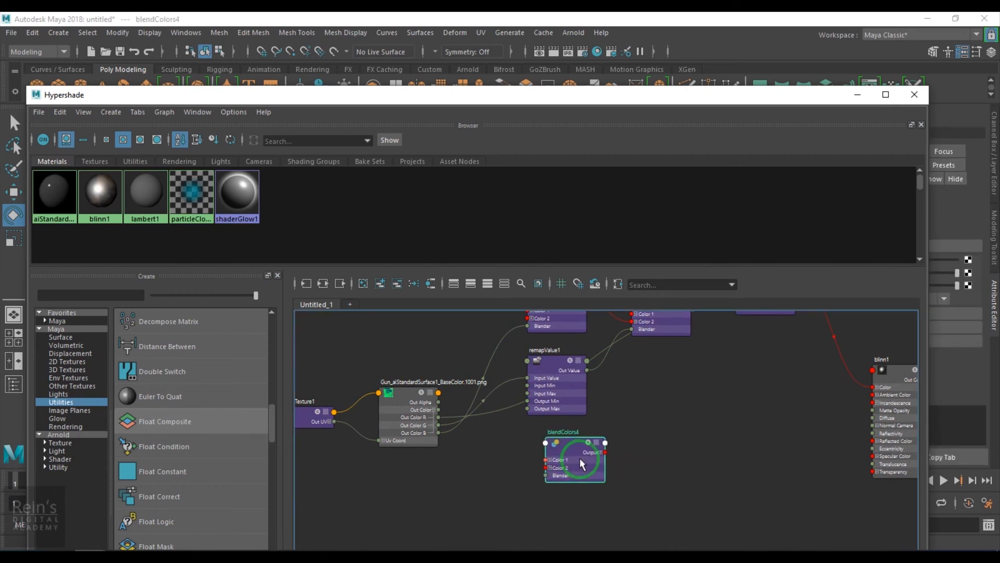
pyautogui.scroll(4, 555, 460)
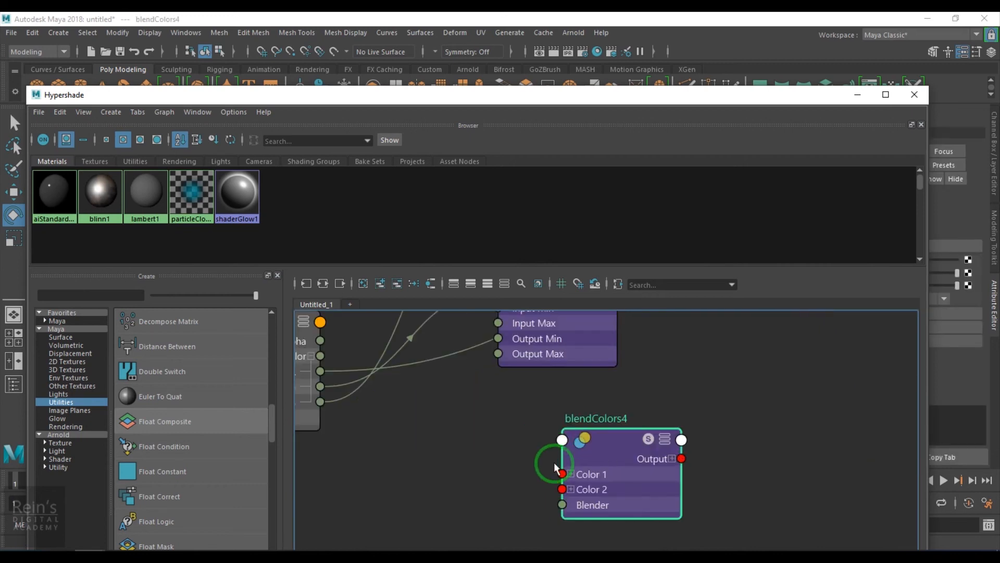
pyautogui.keyDown('alt'); pyautogui.moveTo(395, 454); pyautogui.dragTo(532, 460, button='middle'); pyautogui.keyUp('alt')
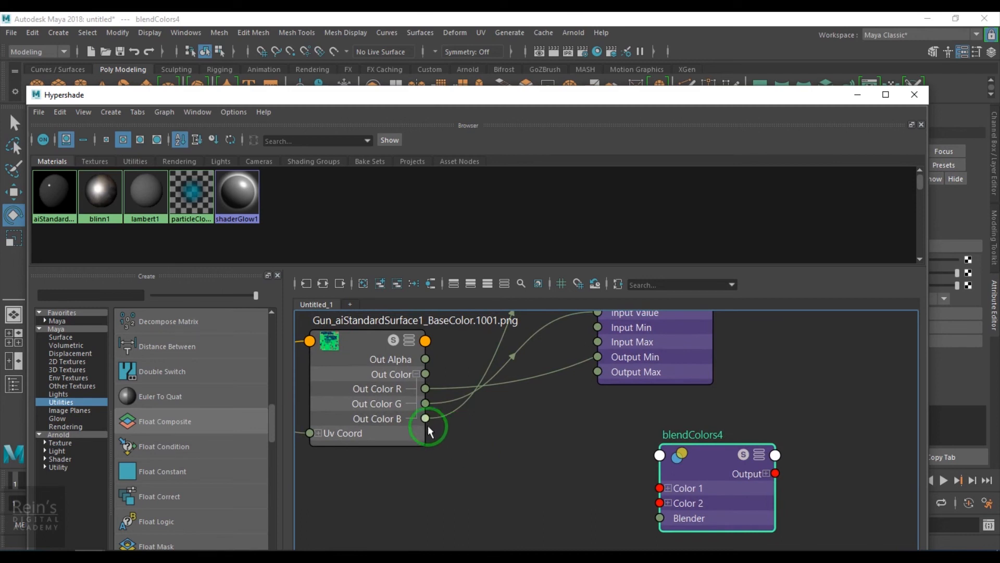
pyautogui.moveTo(616, 518); pyautogui.dragTo(648, 521)
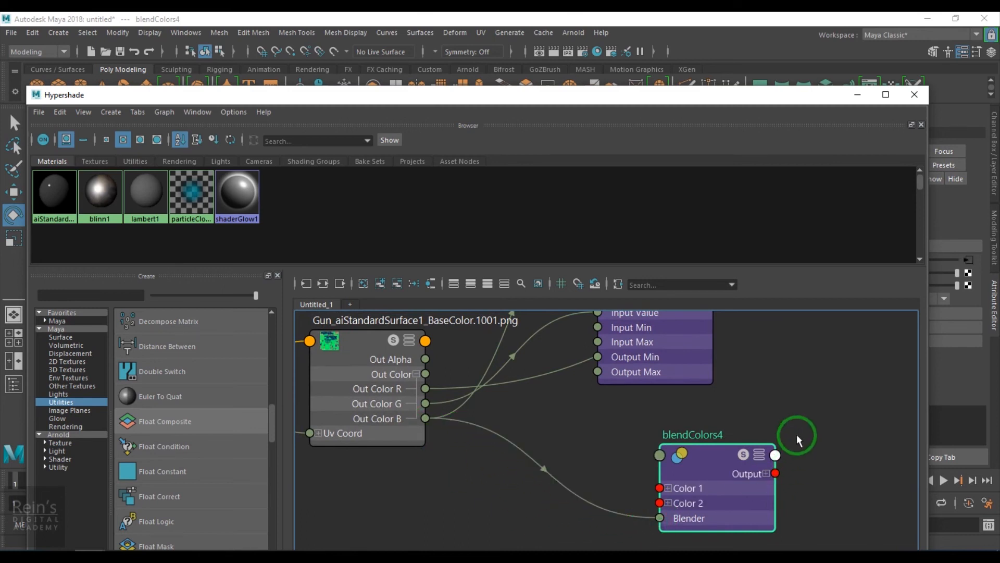
# Move blendColors4 near blinn1 and connect its Output to blinn1's Specular Color.
pyautogui.moveTo(770, 102); pyautogui.dragTo(569, 103)
pyautogui.scroll(-3, 624, 457)
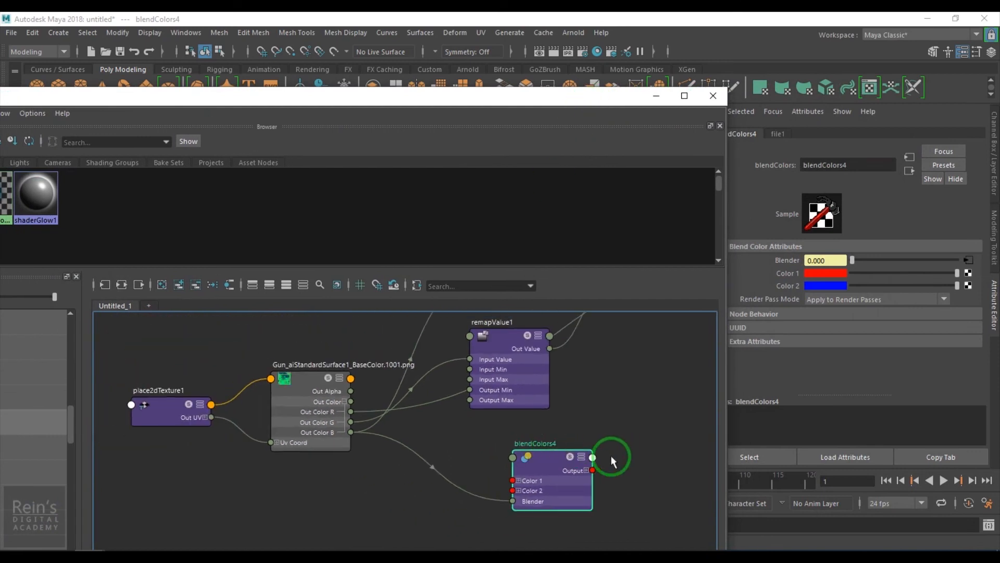
pyautogui.scroll(3, 612, 459)
pyautogui.keyDown('alt'); pyautogui.moveTo(612, 459); pyautogui.dragTo(399, 461, button='middle'); pyautogui.keyUp('alt')
pyautogui.scroll(-3, 568, 478)
pyautogui.moveTo(444, 489); pyautogui.dragTo(605, 458)
pyautogui.keyDown('alt'); pyautogui.moveTo(616, 452); pyautogui.dragTo(335, 453, button='middle'); pyautogui.keyUp('alt')
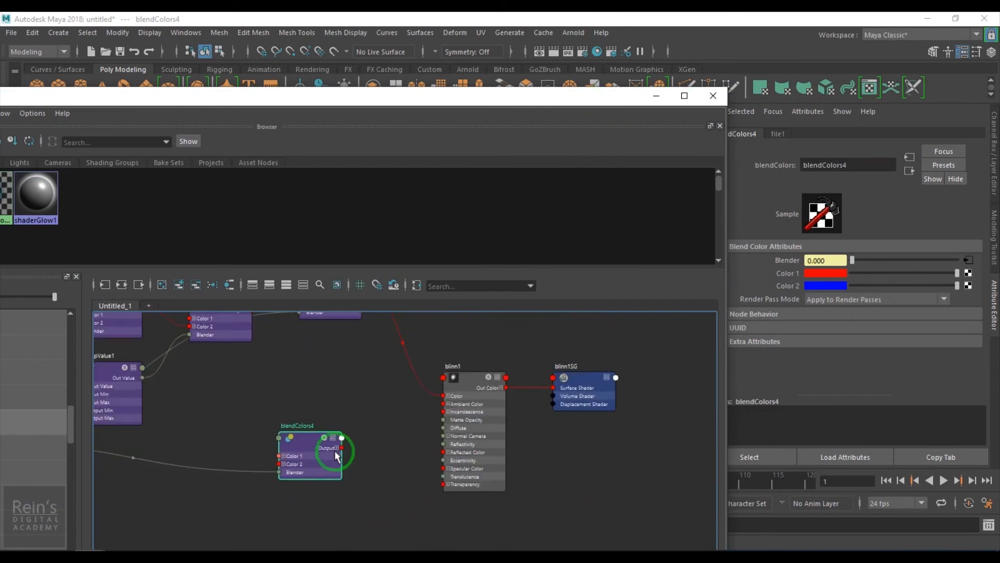
pyautogui.scroll(3, 382, 447)
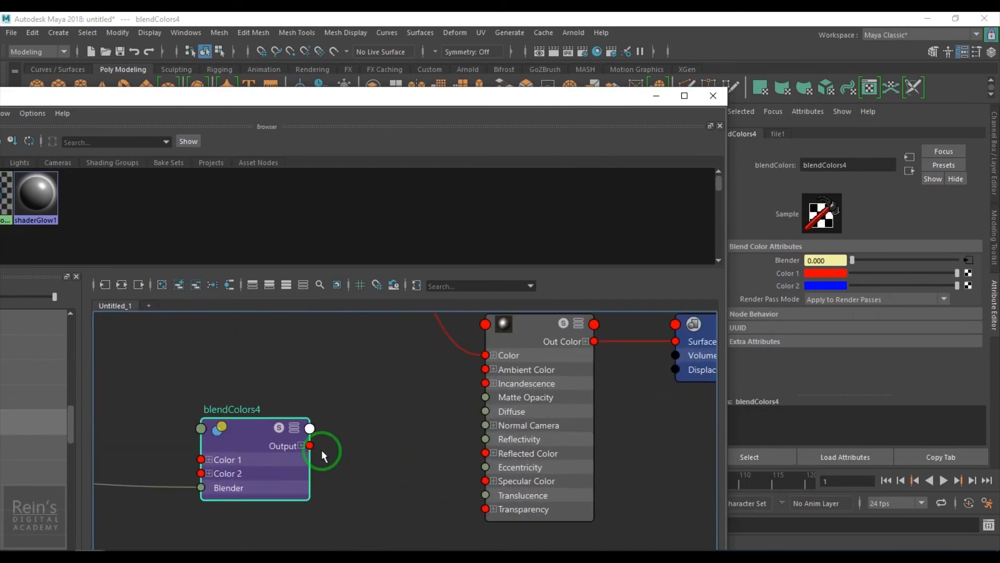
pyautogui.moveTo(314, 445); pyautogui.dragTo(342, 503)
pyautogui.moveTo(254, 429); pyautogui.dragTo(247, 436)
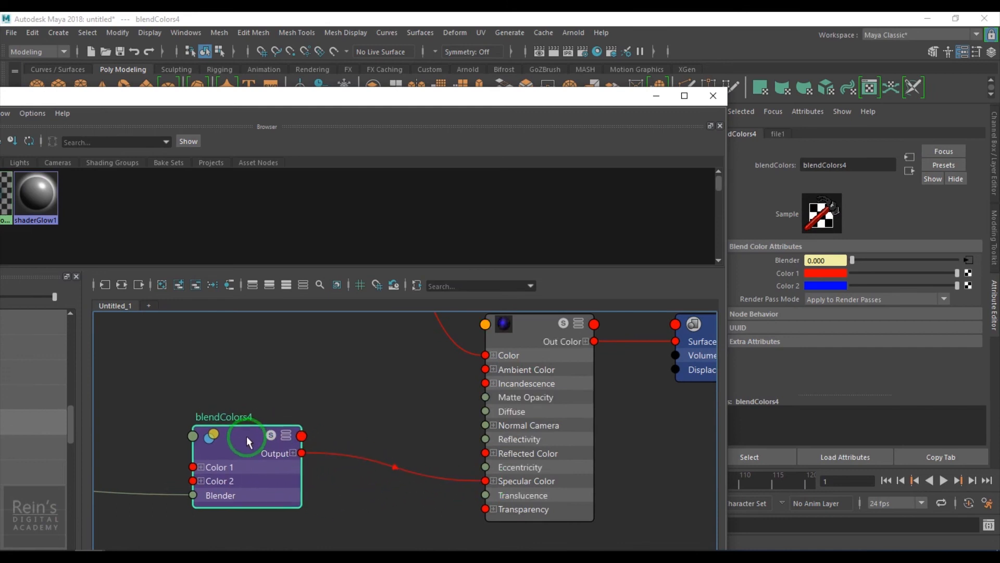
# With the pistol in view, set blendColors4's Color 2 to dark gray and Color 1 to near white.
pyautogui.click(656, 96)
pyautogui.keyDown('alt'); pyautogui.moveTo(558, 306); pyautogui.dragTo(524, 308); pyautogui.keyUp('alt')
pyautogui.keyDown('alt'); pyautogui.moveTo(524, 307); pyautogui.dragTo(436, 314, button='middle'); pyautogui.keyUp('alt')
pyautogui.keyDown('alt'); pyautogui.moveTo(435, 314); pyautogui.dragTo(493, 341, button='right'); pyautogui.keyUp('alt')
pyautogui.moveTo(493, 341)
pyautogui.keyDown('alt'); pyautogui.mouseDown()
pyautogui.moveTo(460, 342)
pyautogui.moveTo(502, 339)
pyautogui.moveTo(489, 338)
pyautogui.mouseUp(); pyautogui.keyUp('alt')
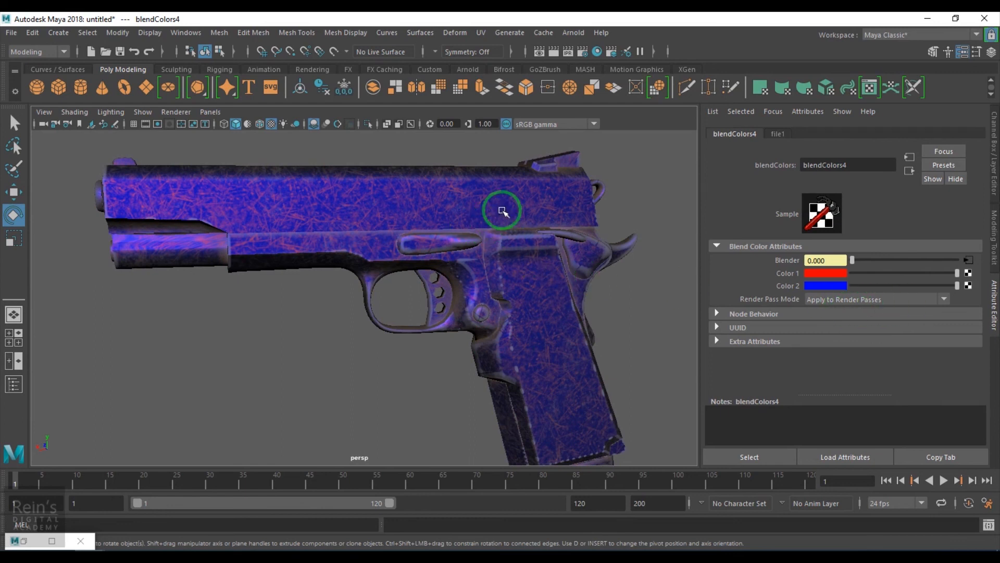
pyautogui.moveTo(855, 288); pyautogui.dragTo(858, 289)
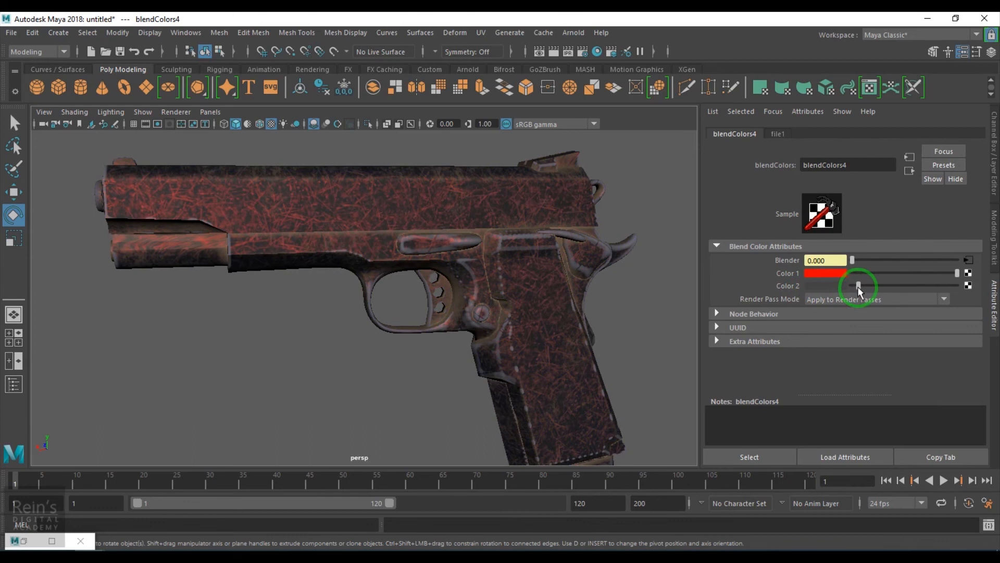
pyautogui.click(934, 270)
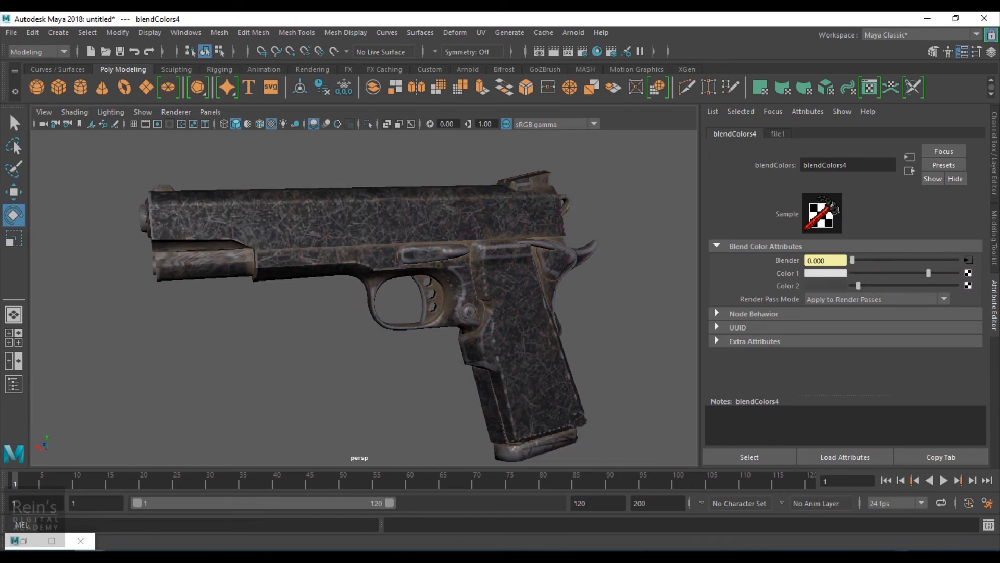
# Darken blendColors4's Color 1 to a light gray after viewing the specular scratches on the pistol.
pyautogui.keyDown('alt'); pyautogui.moveTo(416, 303); pyautogui.dragTo(414, 330); pyautogui.keyUp('alt')
pyautogui.keyDown('alt'); pyautogui.moveTo(414, 330); pyautogui.dragTo(560, 384, button='right'); pyautogui.keyUp('alt')
pyautogui.moveTo(898, 275)
pyautogui.mouseDown()
pyautogui.moveTo(857, 277)
pyautogui.moveTo(898, 284)
pyautogui.mouseUp()
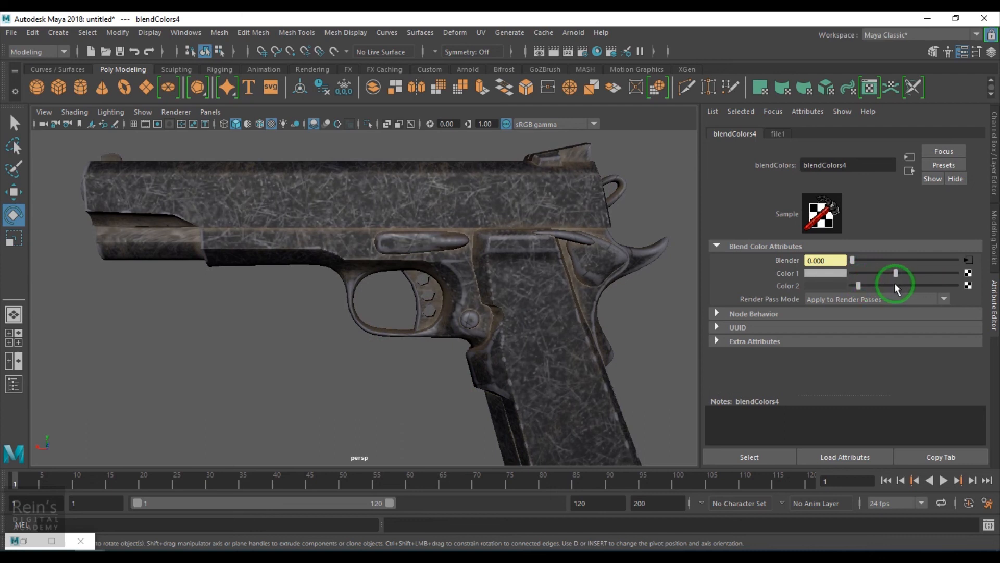
# Set blinn1's Eccentricity to 0.357 and check the highlights on the pistol from another angle.
pyautogui.click(910, 171)
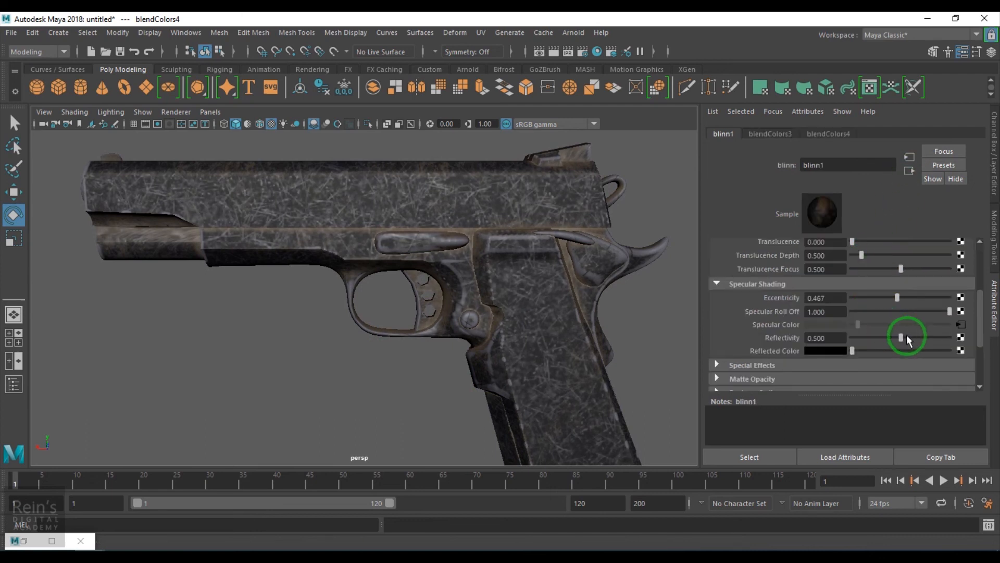
pyautogui.moveTo(887, 302); pyautogui.dragTo(883, 298)
pyautogui.keyDown('alt'); pyautogui.moveTo(525, 323); pyautogui.dragTo(509, 401); pyautogui.keyUp('alt')
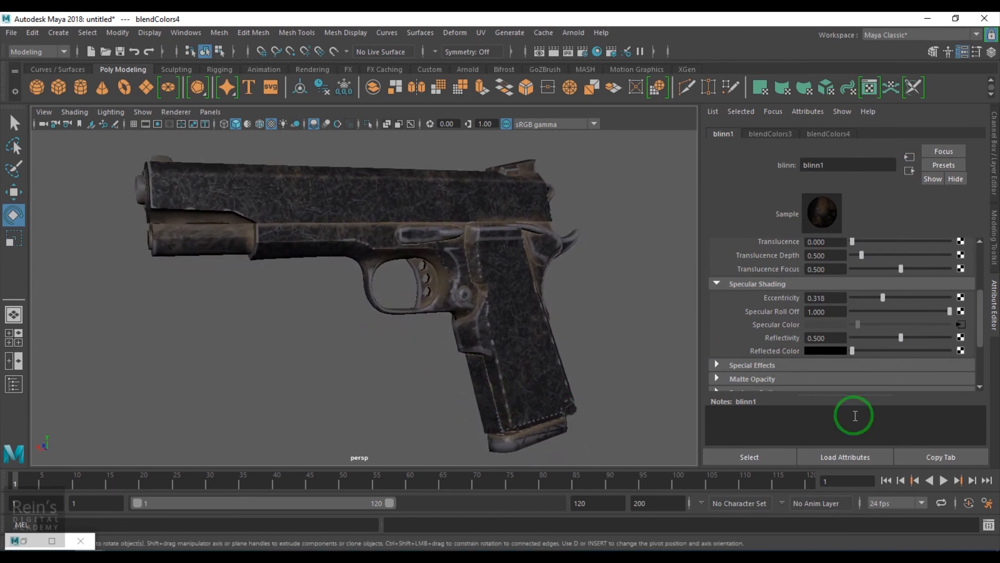
pyautogui.moveTo(871, 299)
pyautogui.mouseDown()
pyautogui.moveTo(900, 299)
pyautogui.moveTo(876, 301)
pyautogui.mouseUp()
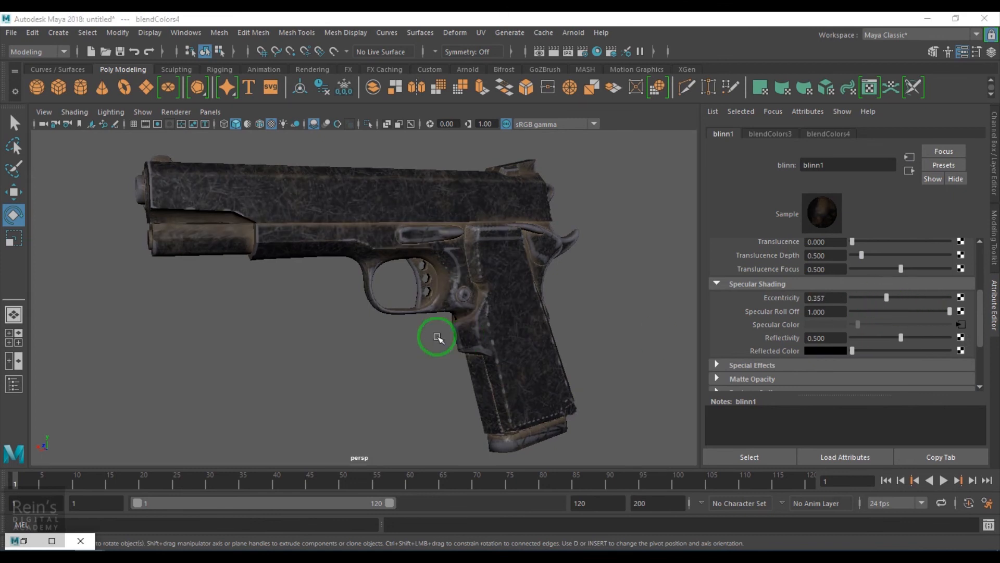
pyautogui.moveTo(438, 337)
pyautogui.keyDown('alt'); pyautogui.mouseDown()
pyautogui.moveTo(415, 335)
pyautogui.moveTo(447, 342)
pyautogui.mouseUp(); pyautogui.keyUp('alt')
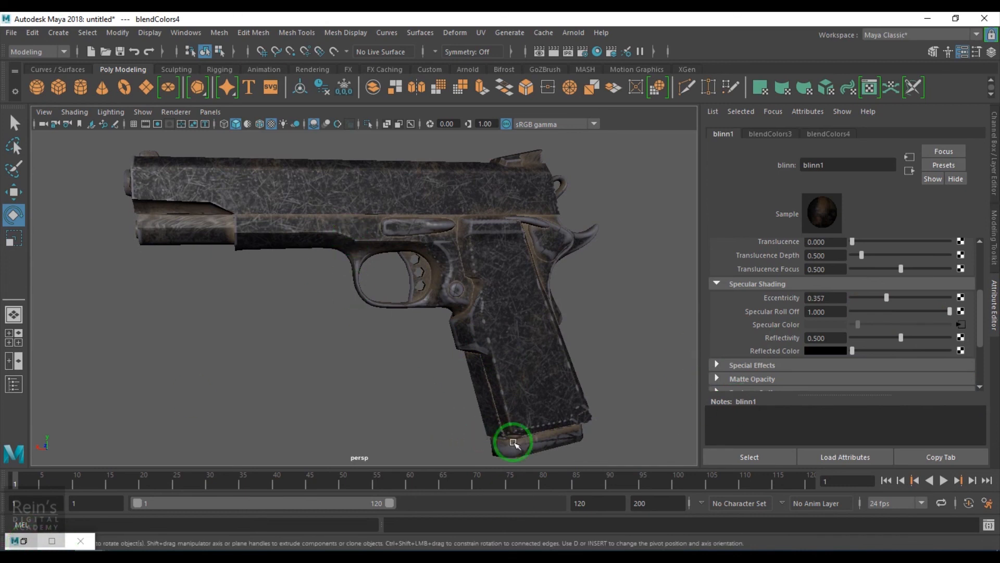
# Restore the Hypershade and move blendColors4 away from blinn1 to just below remapValue1.
pyautogui.click(30, 542)
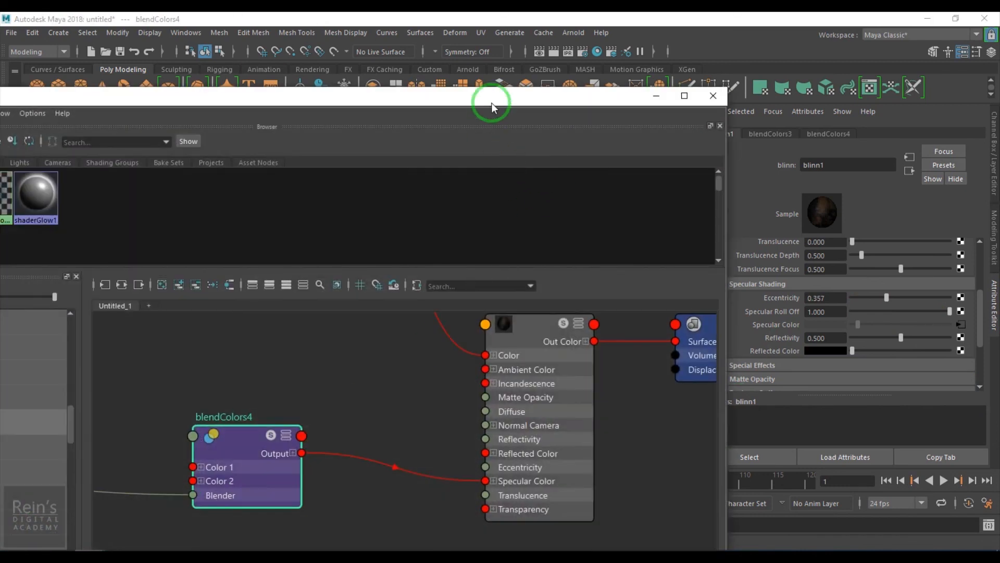
pyautogui.moveTo(491, 103); pyautogui.dragTo(626, 55)
pyautogui.keyDown('alt'); pyautogui.moveTo(490, 396); pyautogui.dragTo(397, 393, button='right'); pyautogui.keyUp('alt')
pyautogui.keyDown('alt'); pyautogui.moveTo(448, 461); pyautogui.dragTo(651, 447, button='middle'); pyautogui.keyUp('alt')
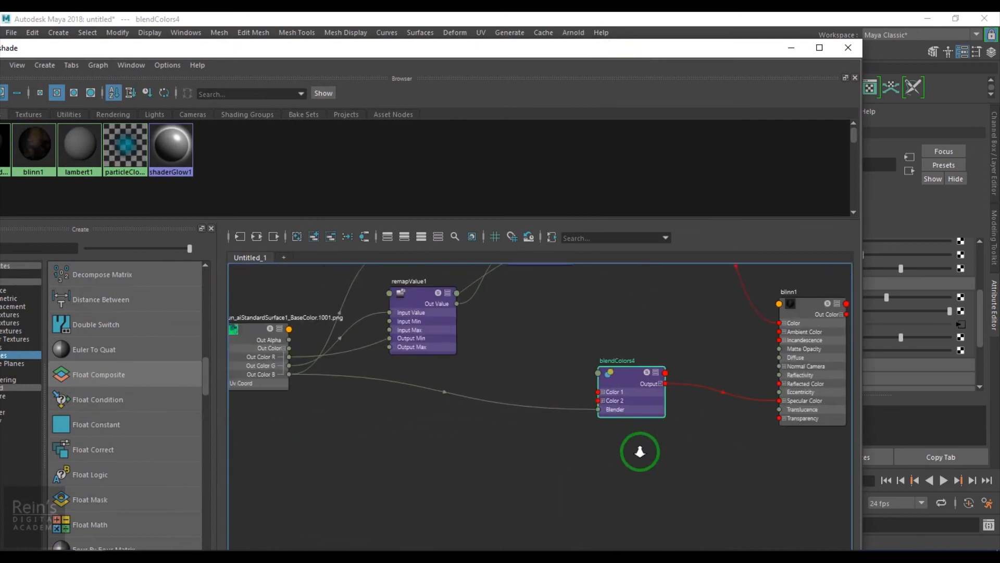
pyautogui.keyDown('alt'); pyautogui.moveTo(651, 446); pyautogui.dragTo(625, 436, button='right'); pyautogui.keyUp('alt')
pyautogui.moveTo(627, 411); pyautogui.dragTo(511, 422)
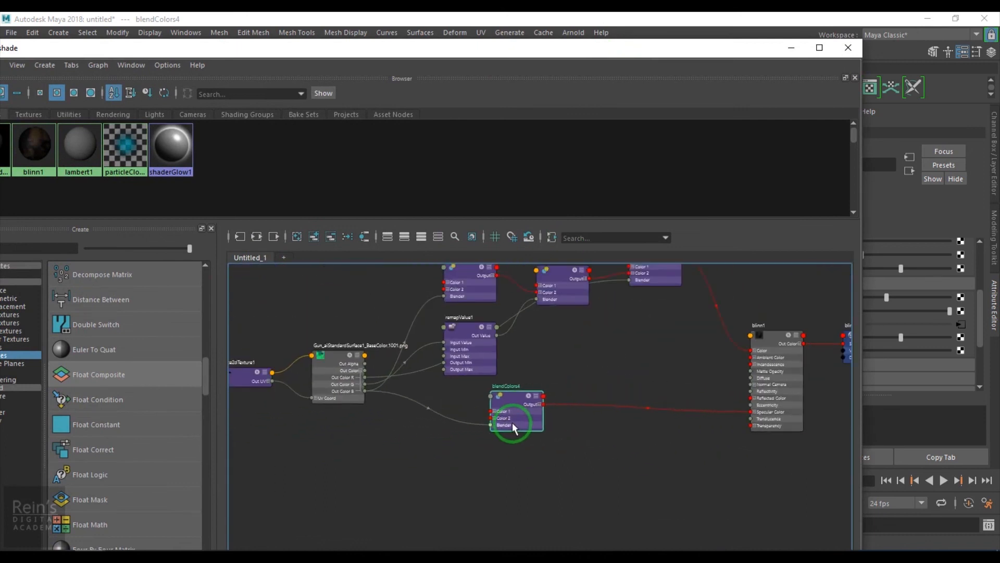
# Create another Blend Colors node in the Hypershade graph, in the empty space between blendColors4 and blinn1.
pyautogui.click(614, 441)
pyautogui.press('Tab')
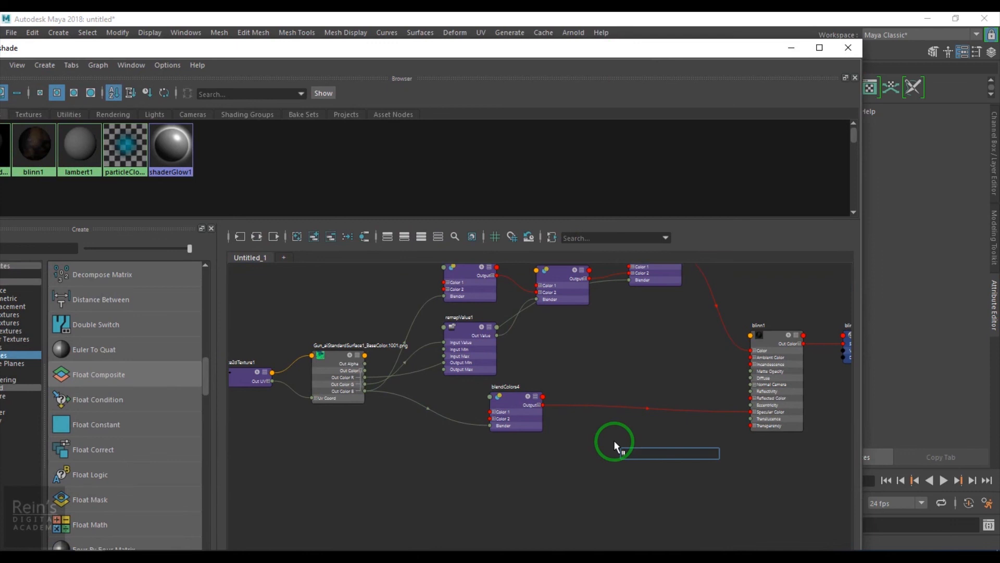
pyautogui.write('blen')
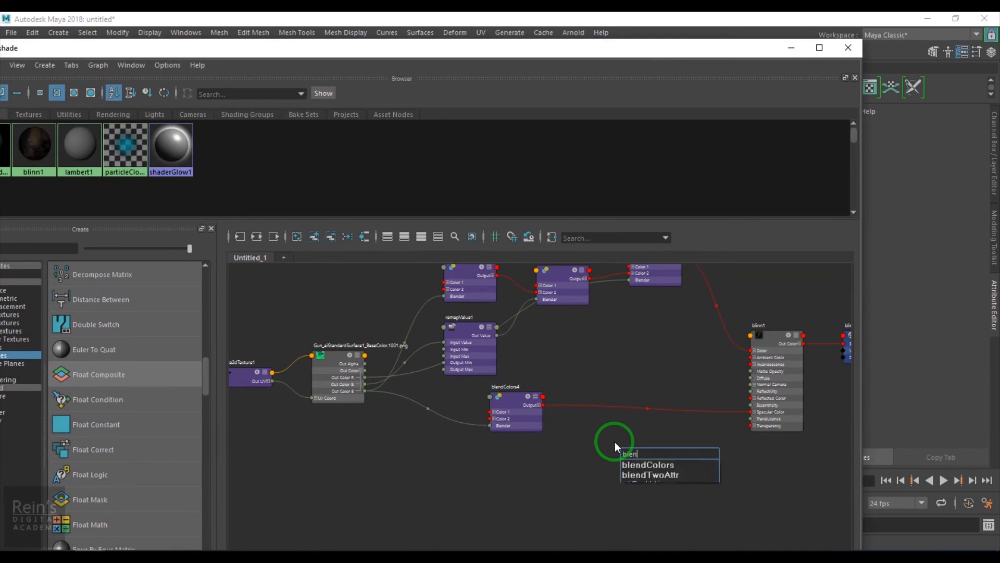
pyautogui.press('Down')
pyautogui.press('Return')
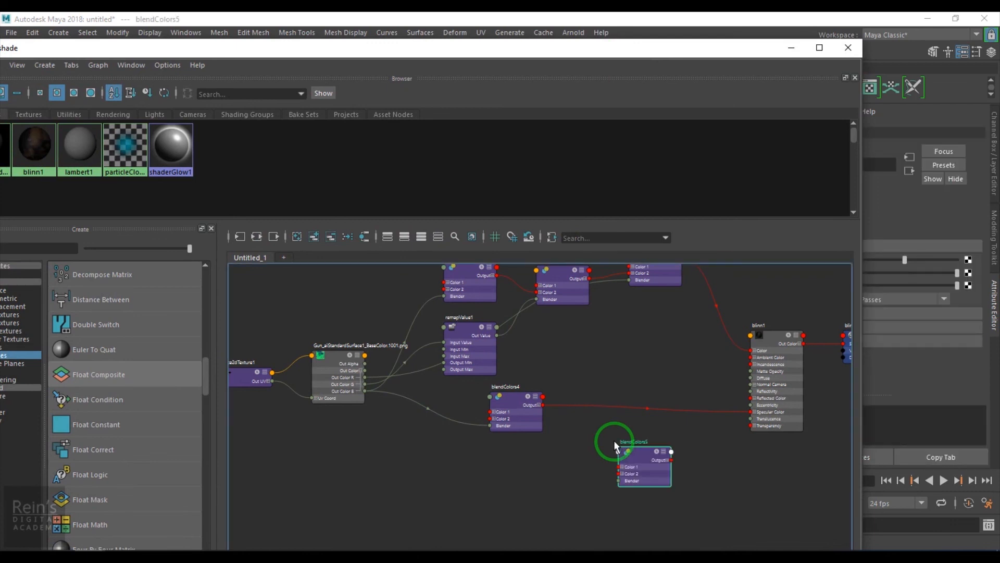
# Insert blendColors5 between blendColors4's output, via Color 2, and blinn1's Specular Color, with the base color texture's Out Color G driving its Blender.
pyautogui.scroll(3, 659, 445)
pyautogui.moveTo(479, 453); pyautogui.dragTo(646, 336)
pyautogui.scroll(-1, 552, 526)
pyautogui.keyDown('alt'); pyautogui.moveTo(600, 403); pyautogui.dragTo(667, 459, button='middle'); pyautogui.keyUp('alt')
pyautogui.click(692, 475)
pyautogui.keyDown('alt'); pyautogui.moveTo(625, 476); pyautogui.dragTo(548, 479, button='right'); pyautogui.keyUp('alt')
pyautogui.moveTo(330, 424); pyautogui.dragTo(670, 430)
pyautogui.keyDown('alt'); pyautogui.moveTo(692, 402); pyautogui.dragTo(552, 429, button='middle'); pyautogui.keyUp('alt')
pyautogui.keyDown('alt'); pyautogui.moveTo(552, 429); pyautogui.dragTo(598, 473, button='right'); pyautogui.keyUp('alt')
pyautogui.moveTo(591, 398); pyautogui.dragTo(682, 460)
pyautogui.click(553, 397)
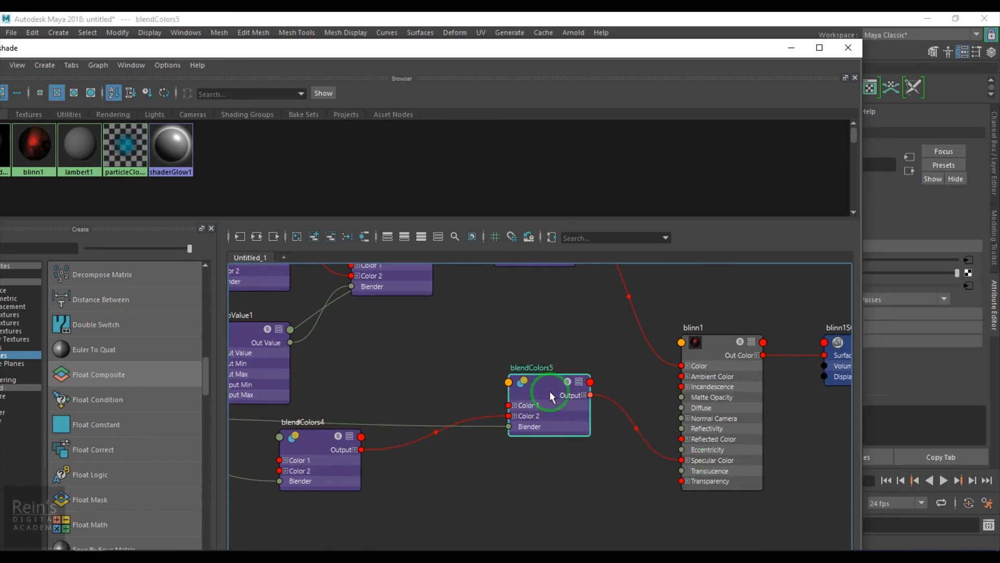
# With the pistol in view, set blendColors5's Color 1 to black and check the specular effect from several angles.
pyautogui.click(790, 48)
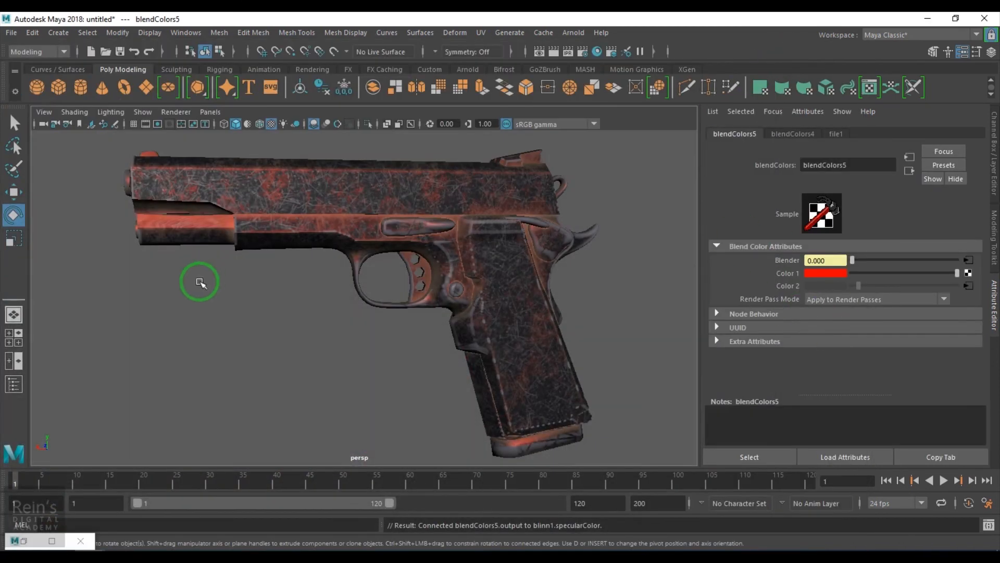
pyautogui.moveTo(954, 277)
pyautogui.mouseDown()
pyautogui.moveTo(817, 274)
pyautogui.moveTo(964, 272)
pyautogui.mouseUp()
pyautogui.keyDown('alt'); pyautogui.moveTo(396, 303); pyautogui.dragTo(670, 285); pyautogui.keyUp('alt')
pyautogui.moveTo(957, 273); pyautogui.dragTo(770, 276)
pyautogui.keyDown('alt'); pyautogui.moveTo(449, 314); pyautogui.dragTo(258, 318); pyautogui.keyUp('alt')
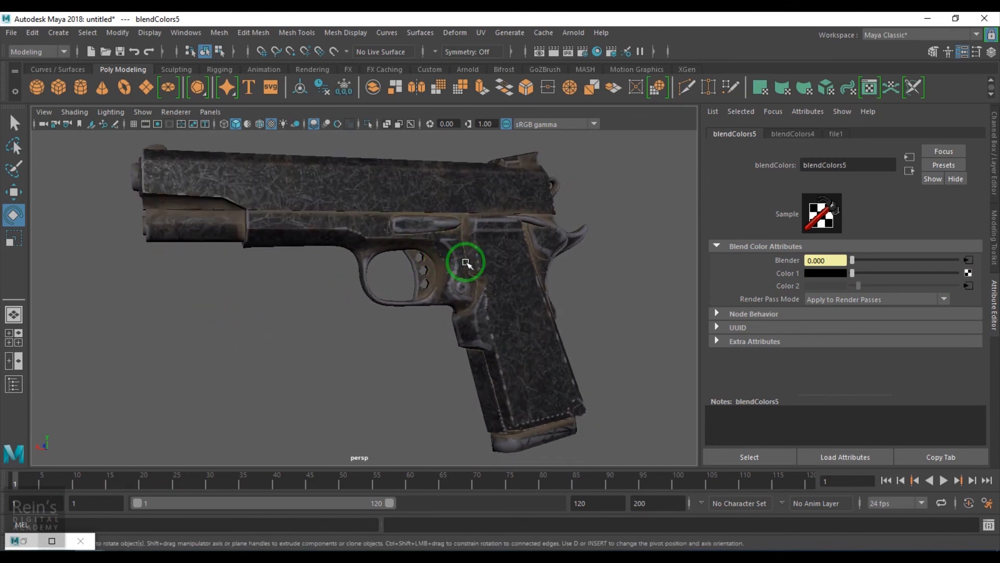
# Restore the Hypershade and move blendColors5 closer to blendColors4, roughly level with it.
pyautogui.doubleClick(36, 541)
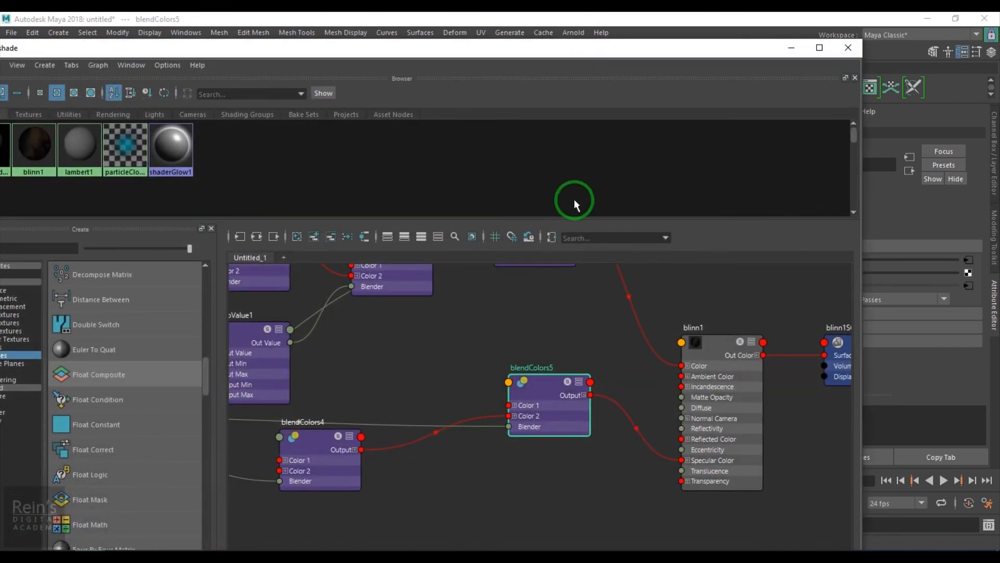
pyautogui.moveTo(536, 425); pyautogui.dragTo(483, 485)
pyautogui.keyDown('alt'); pyautogui.moveTo(513, 525); pyautogui.dragTo(623, 484, button='middle'); pyautogui.keyUp('alt')
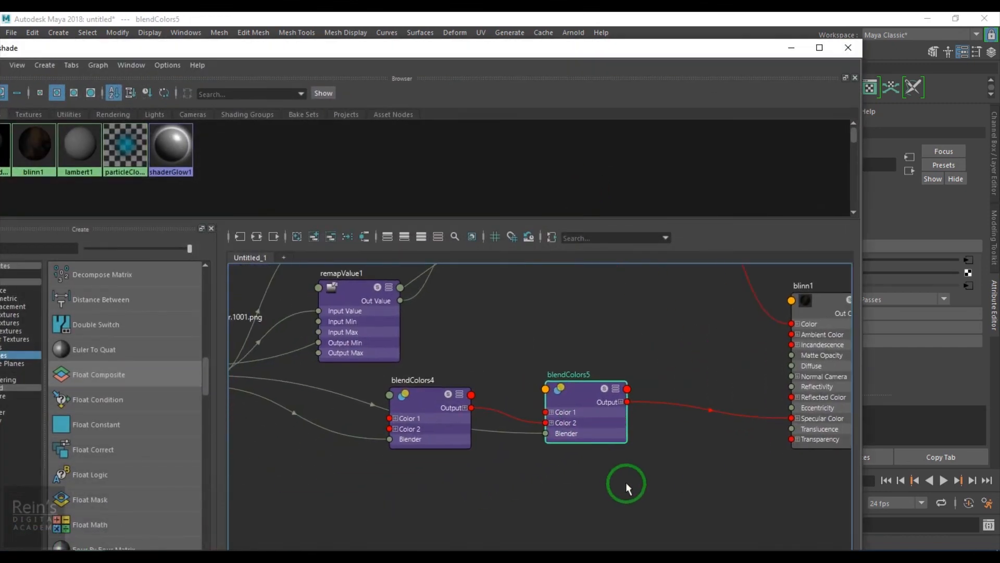
# Create a third specular Blend Colors node and place it between blendColors5 and blinn1.
pyautogui.press('Tab')
pyautogui.write('blen')
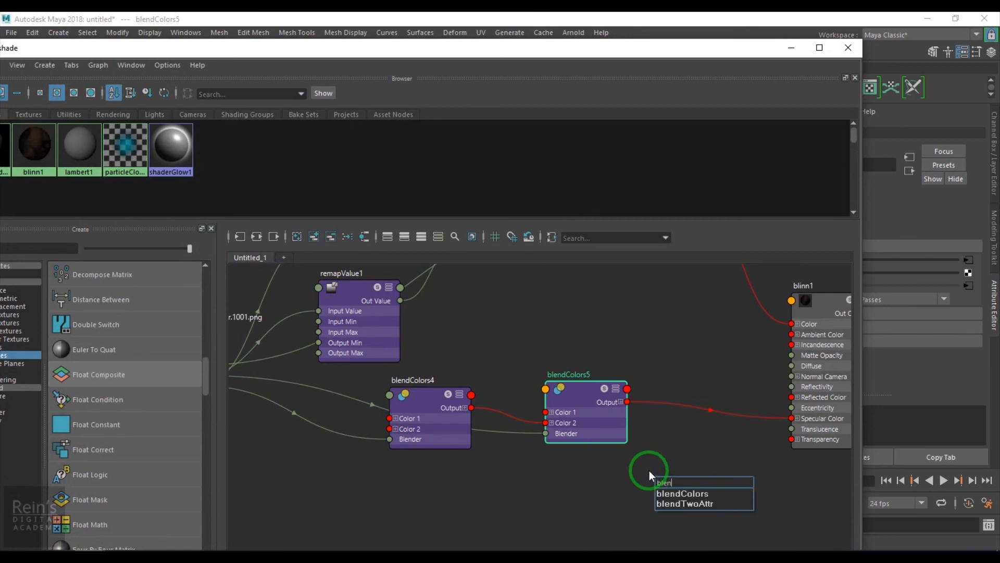
pyautogui.press('Down')
pyautogui.press('Return')
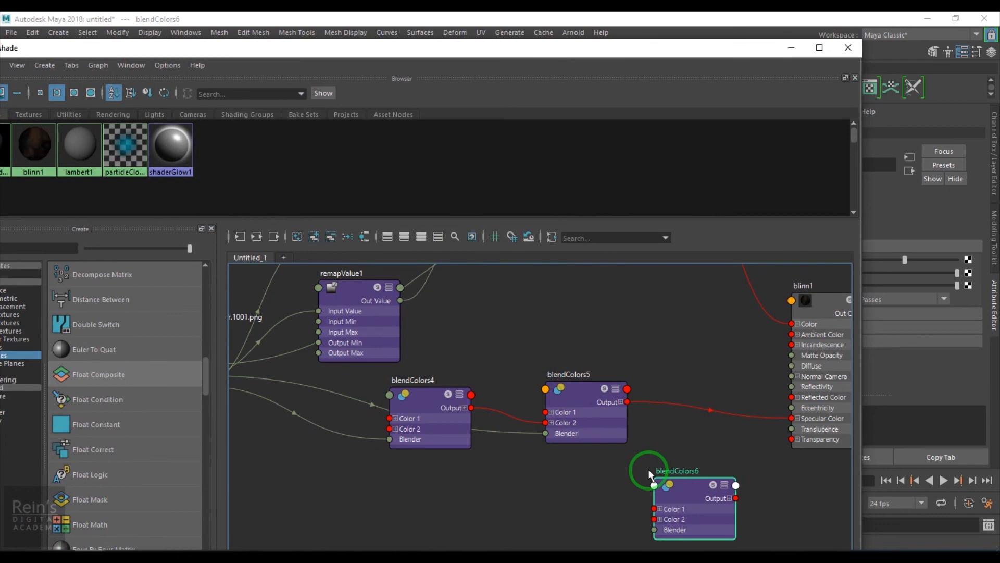
pyautogui.moveTo(684, 482); pyautogui.dragTo(706, 449)
# Connect blendColors5's output to blendColors6's Color 2 and blendColors6's output to blinn1's Specular Color, moving blendColors6 up beside blinn1.
pyautogui.keyDown('alt'); pyautogui.moveTo(567, 486); pyautogui.dragTo(303, 467, button='middle'); pyautogui.keyUp('alt')
pyautogui.scroll(2, 303, 466)
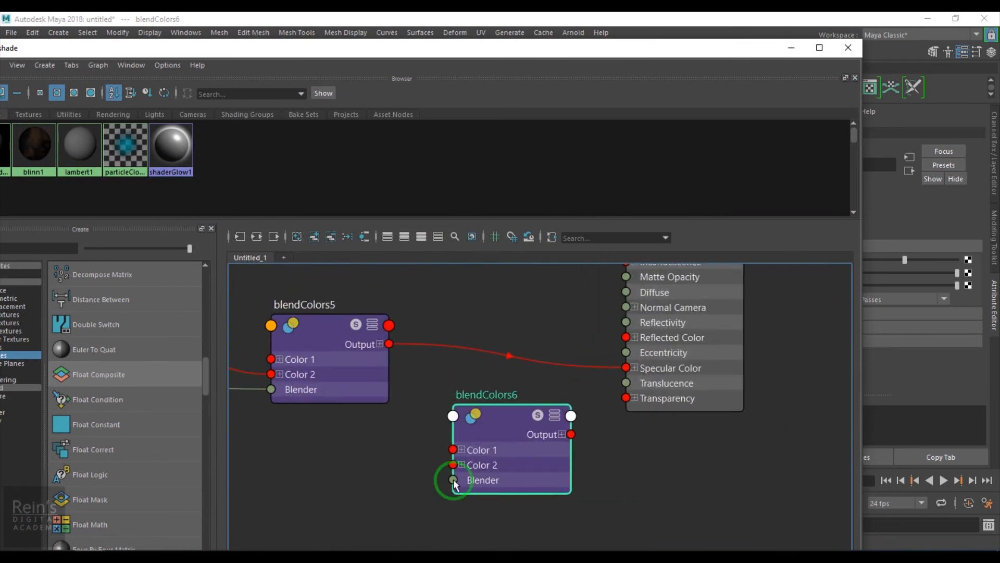
pyautogui.moveTo(390, 344)
pyautogui.mouseDown()
pyautogui.moveTo(398, 410)
pyautogui.moveTo(452, 464)
pyautogui.mouseUp()
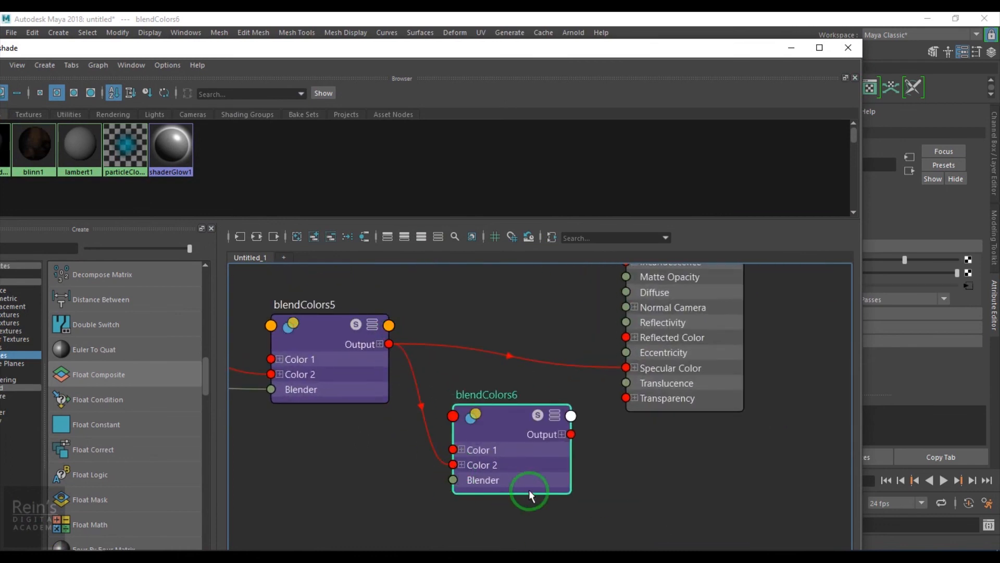
pyautogui.scroll(-2, 537, 481)
pyautogui.keyDown('alt'); pyautogui.moveTo(546, 473); pyautogui.dragTo(446, 501, button='middle'); pyautogui.keyUp('alt')
pyautogui.moveTo(380, 474); pyautogui.dragTo(360, 471)
pyautogui.moveTo(434, 483); pyautogui.dragTo(499, 434)
pyautogui.moveTo(408, 469); pyautogui.dragTo(434, 358)
pyautogui.scroll(-2, 339, 435)
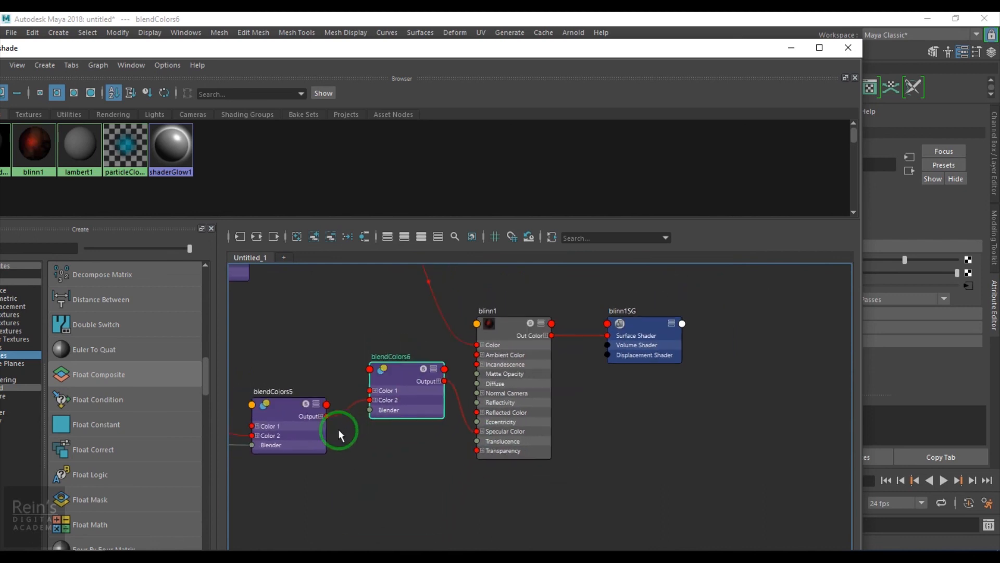
# Connect the base color texture's Out Color R to blendColors6's Blender input.
pyautogui.keyDown('alt'); pyautogui.moveTo(363, 449); pyautogui.dragTo(594, 458, button='middle'); pyautogui.keyUp('alt')
pyautogui.scroll(-3, 558, 463)
pyautogui.keyDown('alt'); pyautogui.moveTo(498, 454); pyautogui.dragTo(583, 448, button='middle'); pyautogui.keyUp('alt')
pyautogui.scroll(1, 479, 461)
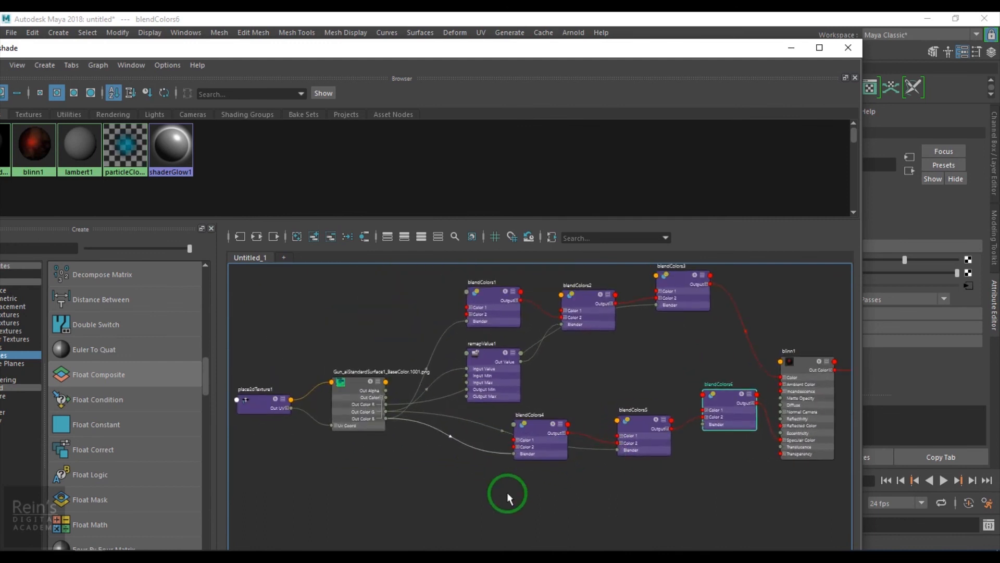
pyautogui.keyDown('alt'); pyautogui.moveTo(507, 494); pyautogui.dragTo(481, 478, button='middle'); pyautogui.keyUp('alt')
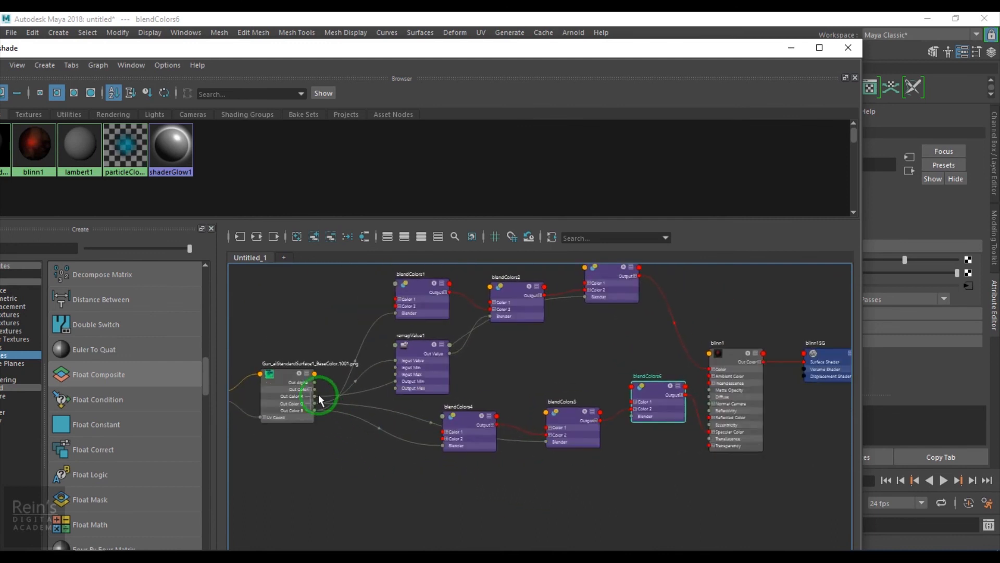
pyautogui.moveTo(442, 385); pyautogui.dragTo(634, 416)
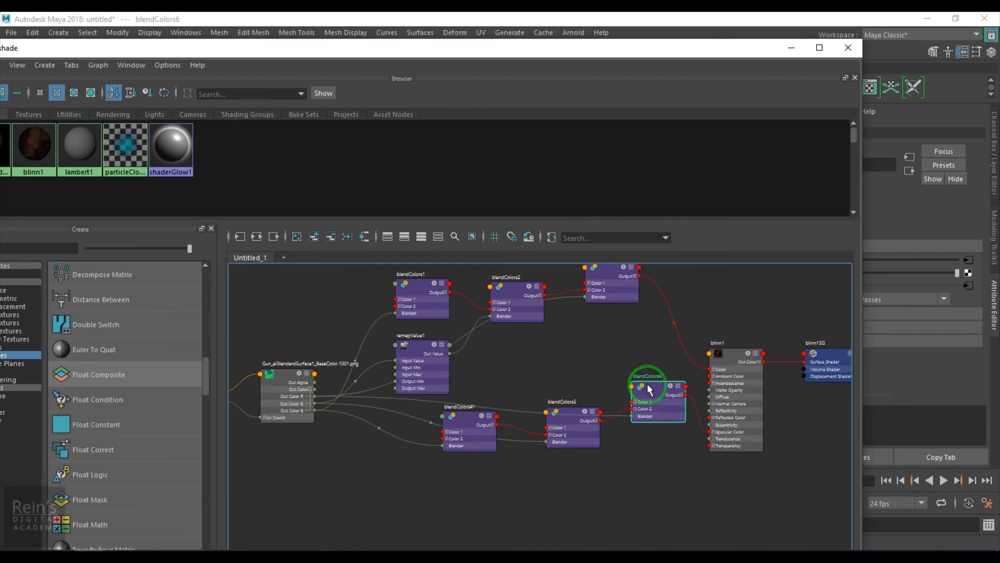
# Minimize the Hypershade, set blendColors6's Color 1 to white and check the pistol's edge highlights from several angles.
pyautogui.click(792, 48)
pyautogui.keyDown('alt'); pyautogui.moveTo(429, 277); pyautogui.dragTo(419, 229); pyautogui.keyUp('alt')
pyautogui.moveTo(957, 273); pyautogui.dragTo(992, 268)
pyautogui.keyDown('alt'); pyautogui.moveTo(440, 338); pyautogui.dragTo(286, 349); pyautogui.keyUp('alt')
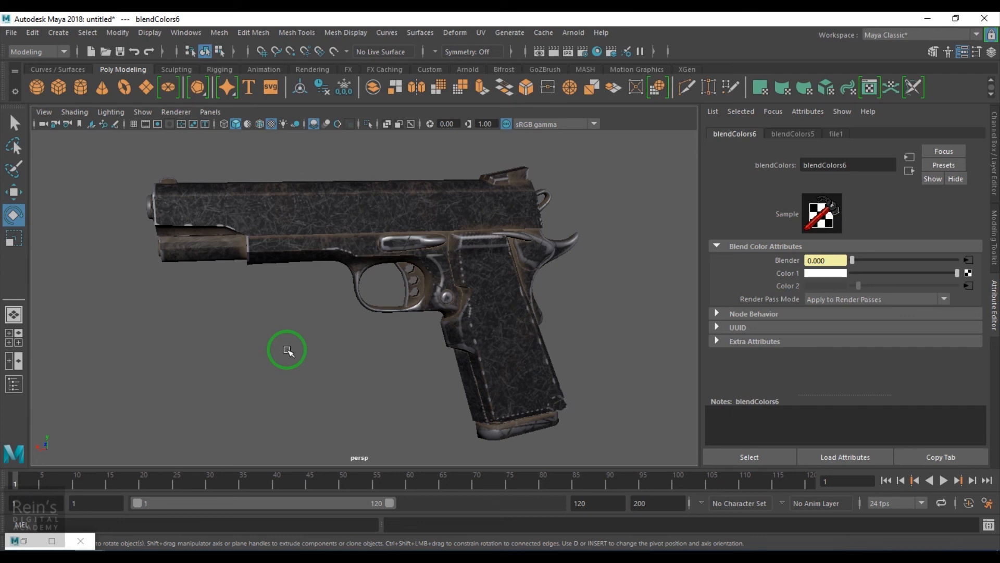
pyautogui.keyDown('alt'); pyautogui.moveTo(335, 328); pyautogui.dragTo(328, 350); pyautogui.keyUp('alt')
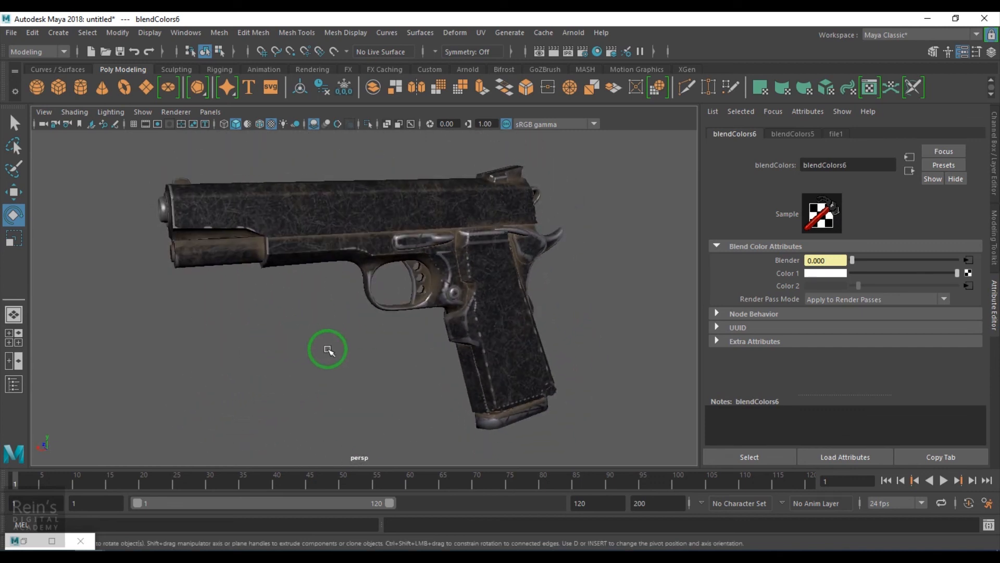